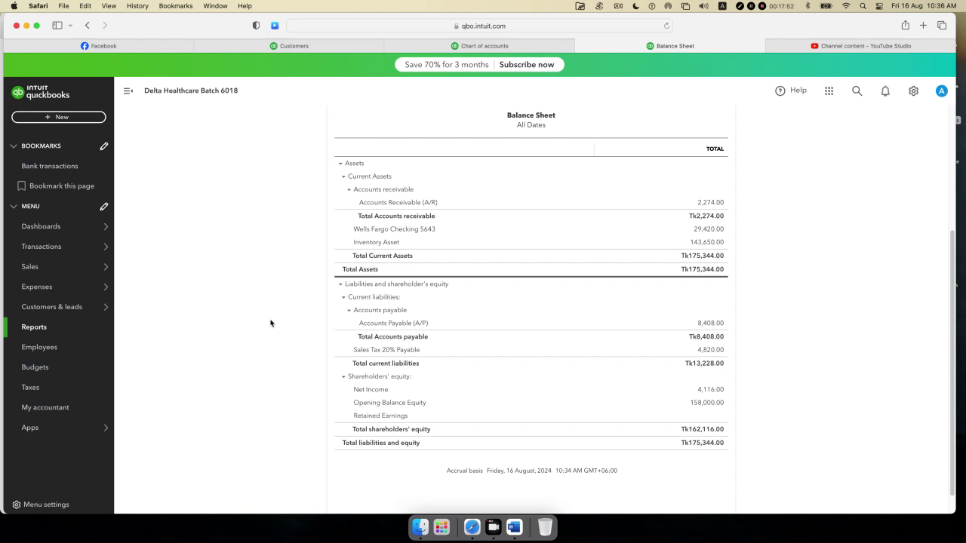
pyautogui.click(62, 118)
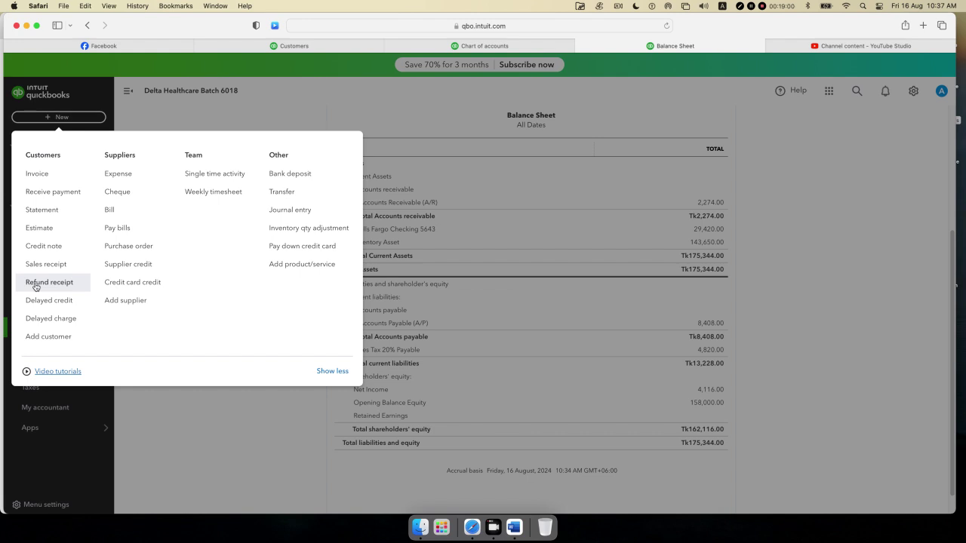
pyautogui.click(395, 110)
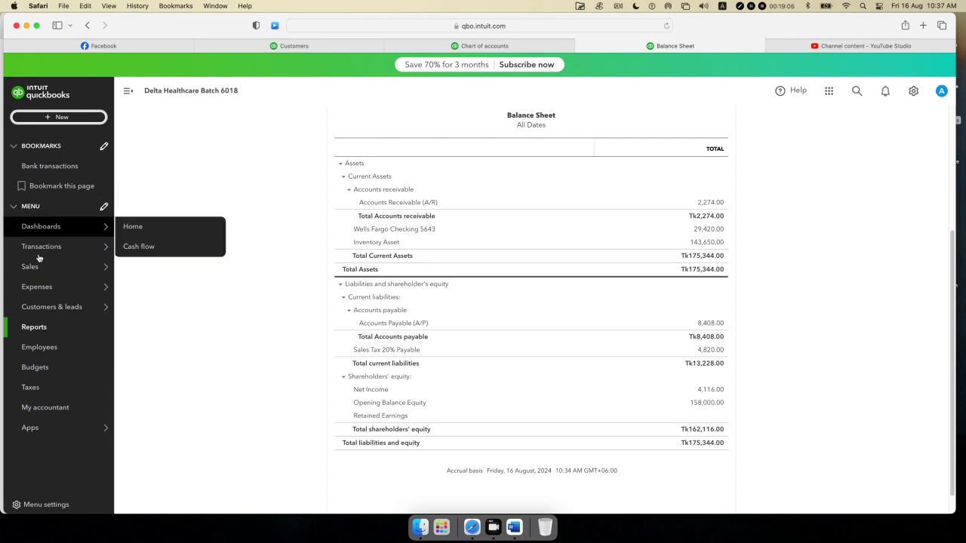
# - Open the list of all sales transactions and review its entries
pyautogui.moveTo(38, 267)
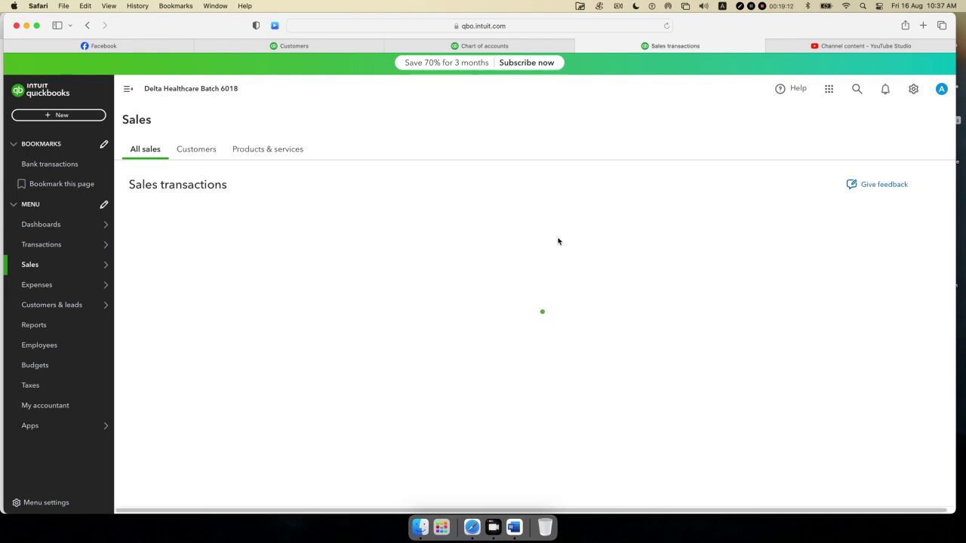
pyautogui.scroll(-2, 564, 287)
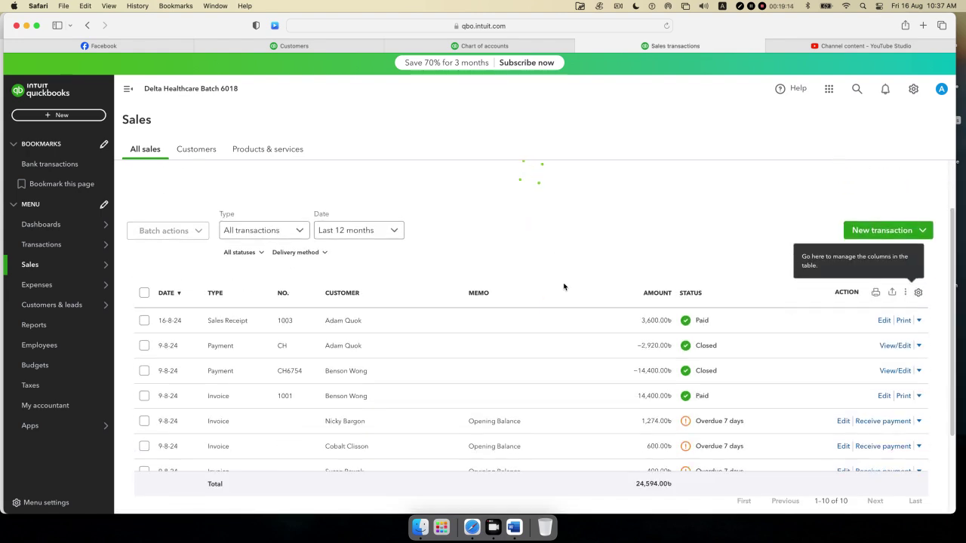
pyautogui.scroll(-2, 564, 286)
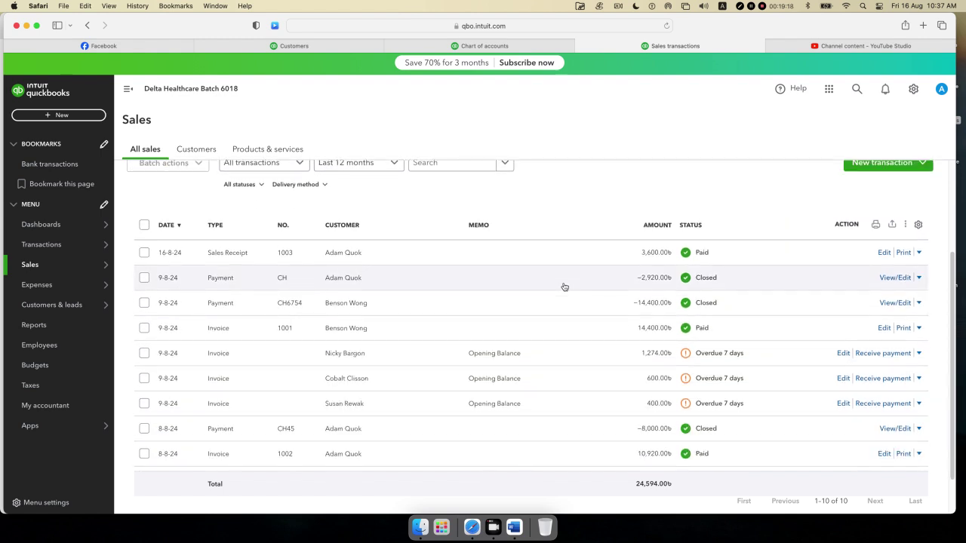
pyautogui.scroll(-2, 563, 287)
pyautogui.scroll(5, 564, 287)
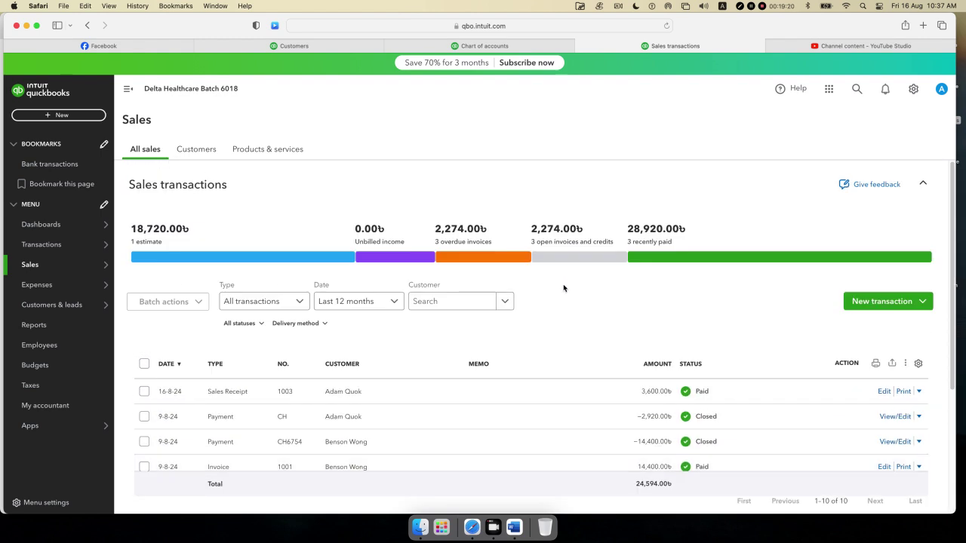
# - Start a new invoice for the ChicagoParts customer and set the invoice date to 04-08-2024
pyautogui.click(60, 116)
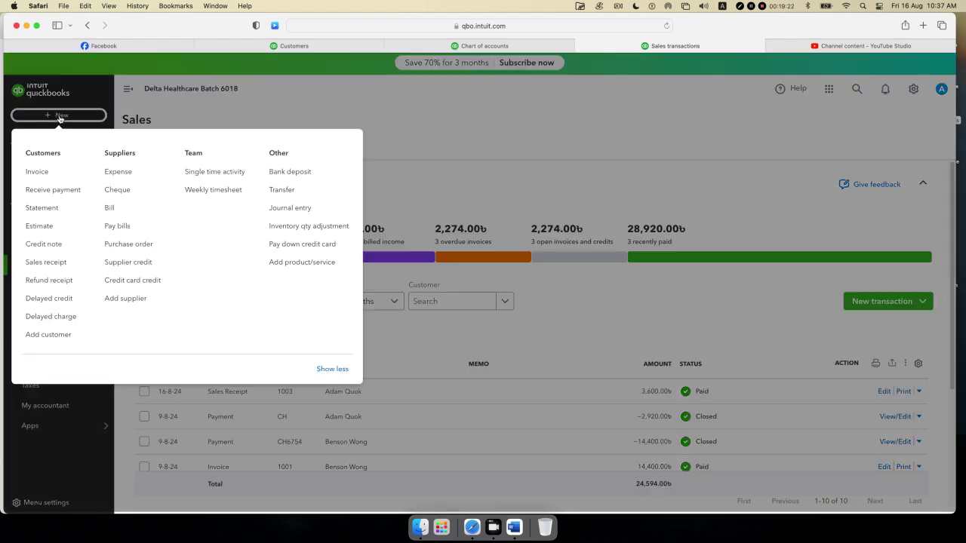
pyautogui.click(45, 174)
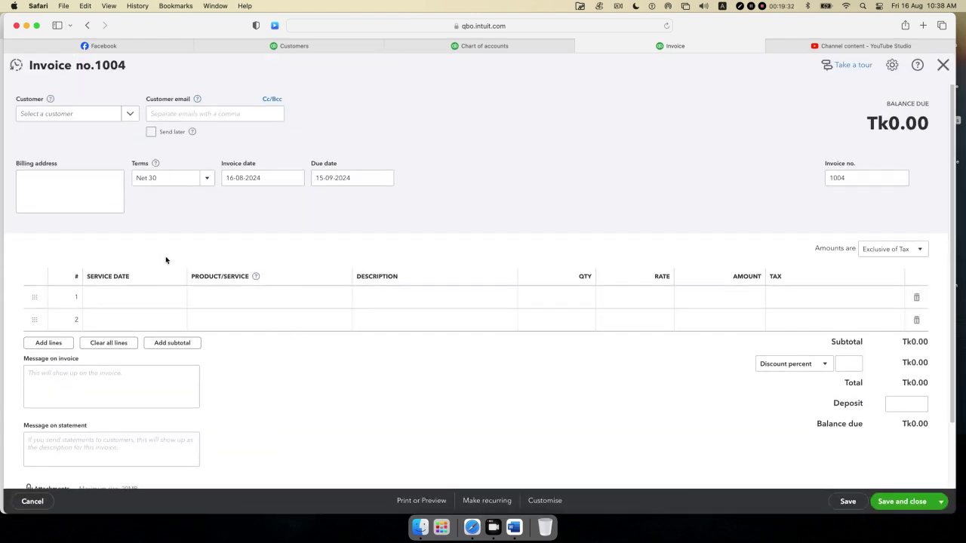
pyautogui.click(132, 115)
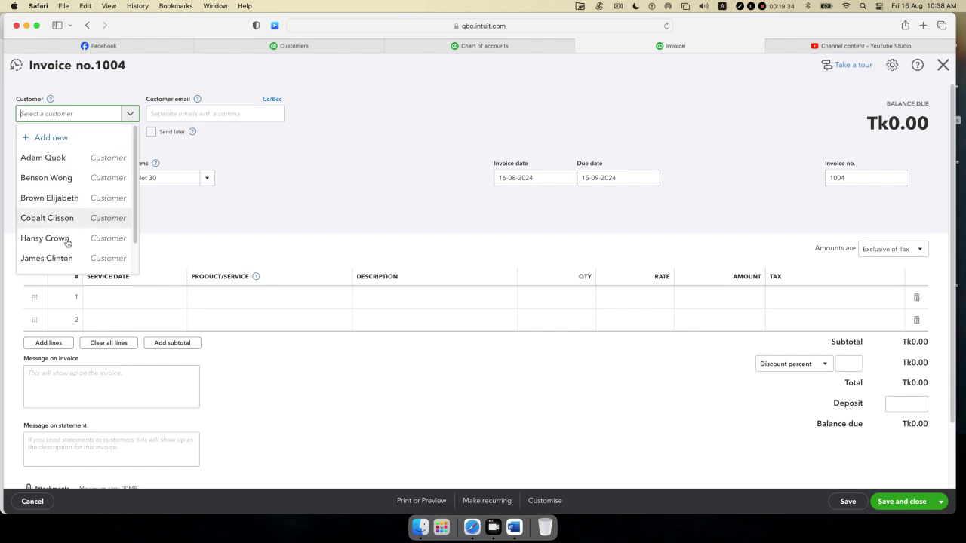
pyautogui.press('Down')
pyautogui.press('Return')
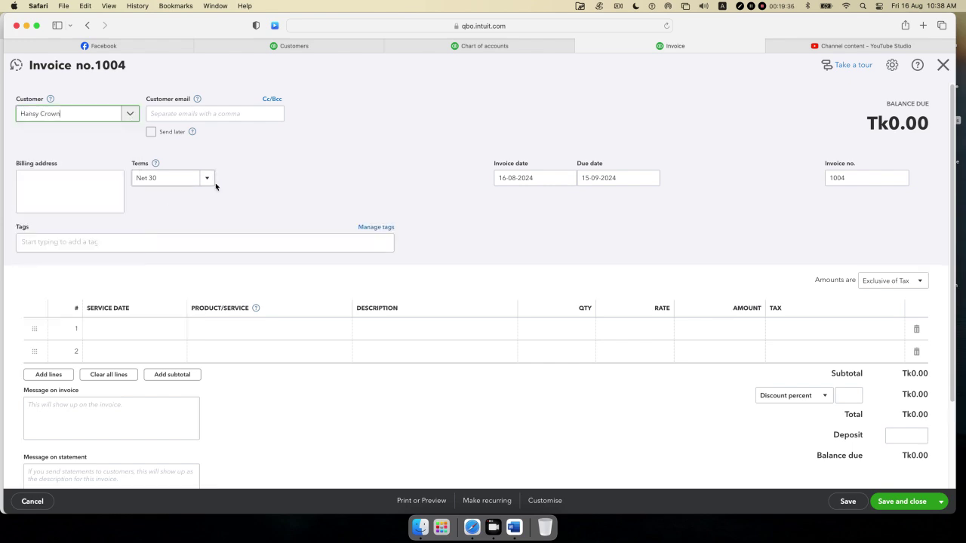
pyautogui.click(567, 181)
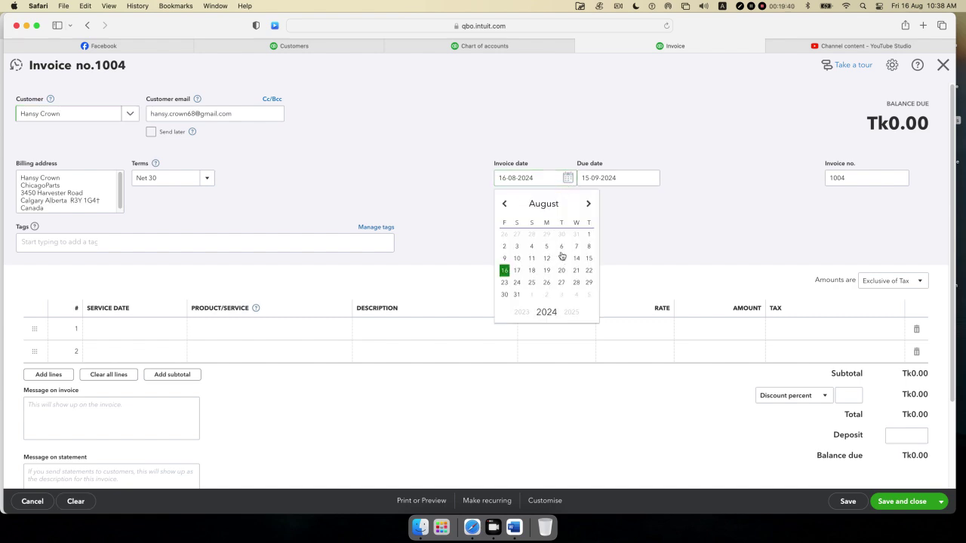
pyautogui.click(533, 248)
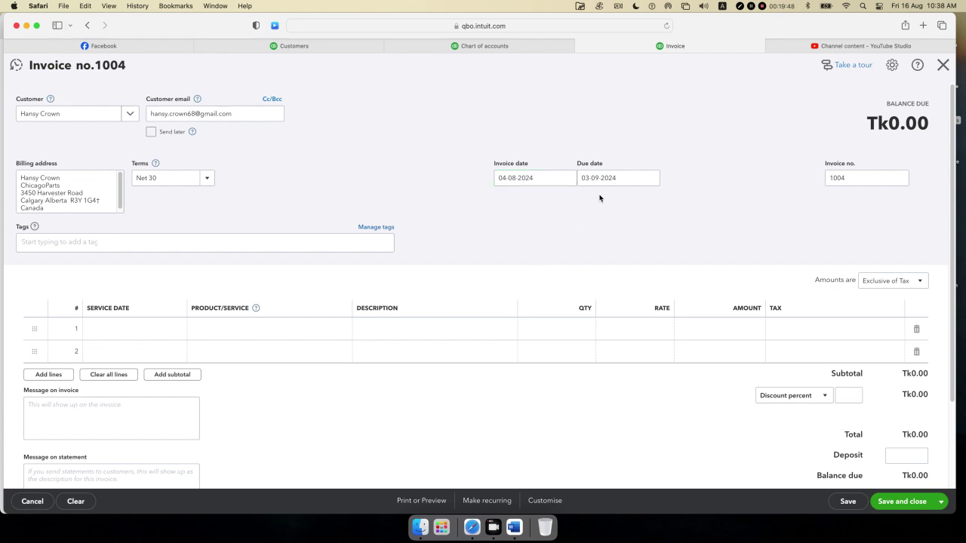
# - Add Diagnostic & Testing Equipment as the product on the invoice's first line
pyautogui.click(272, 330)
pyautogui.click(338, 330)
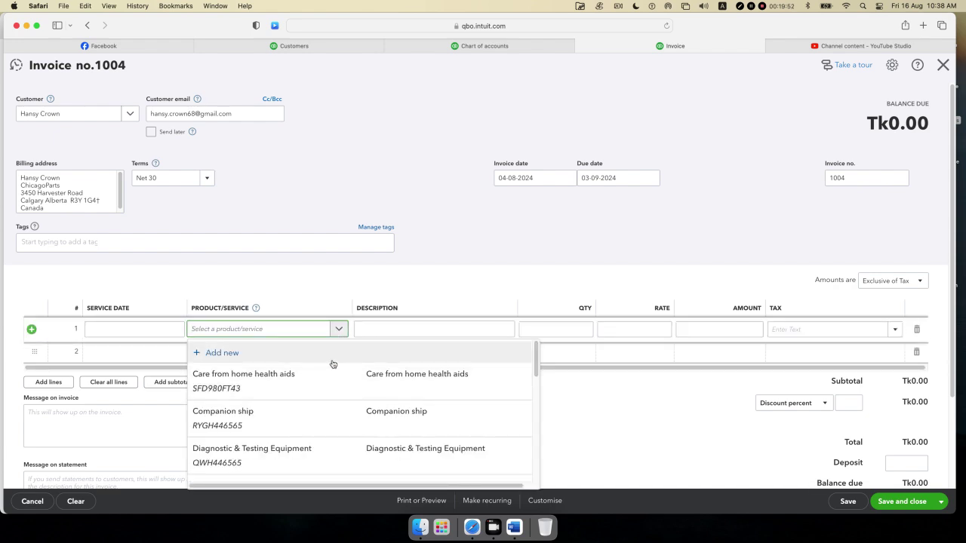
pyautogui.scroll(-1, 324, 370)
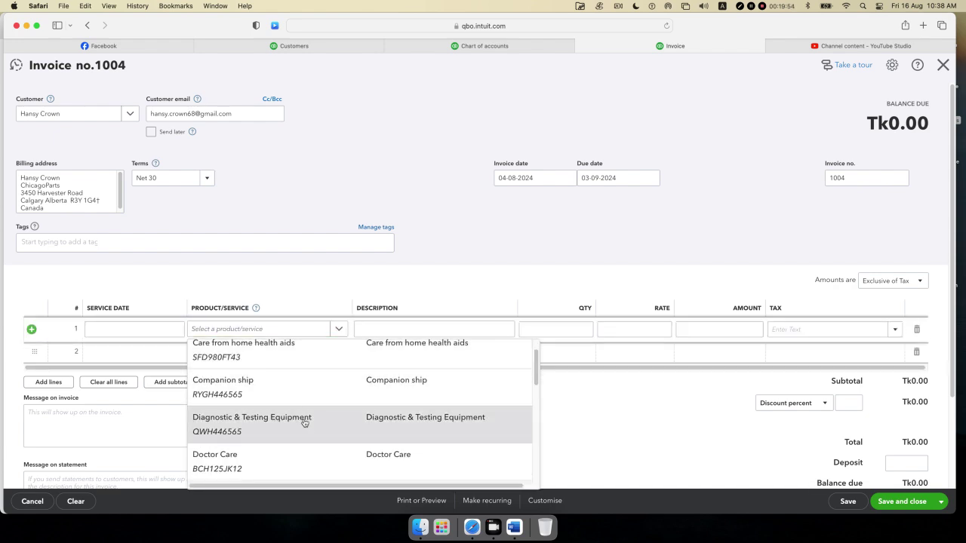
pyautogui.click(304, 423)
# - Add Inventory:Face Mask as the product on the invoice's second line
pyautogui.click(309, 360)
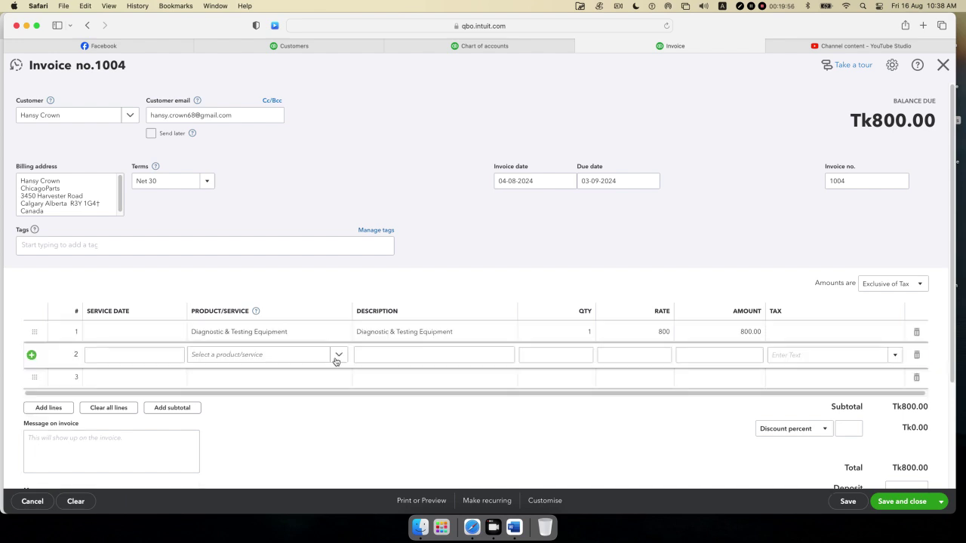
pyautogui.click(337, 354)
pyautogui.scroll(-3, 309, 324)
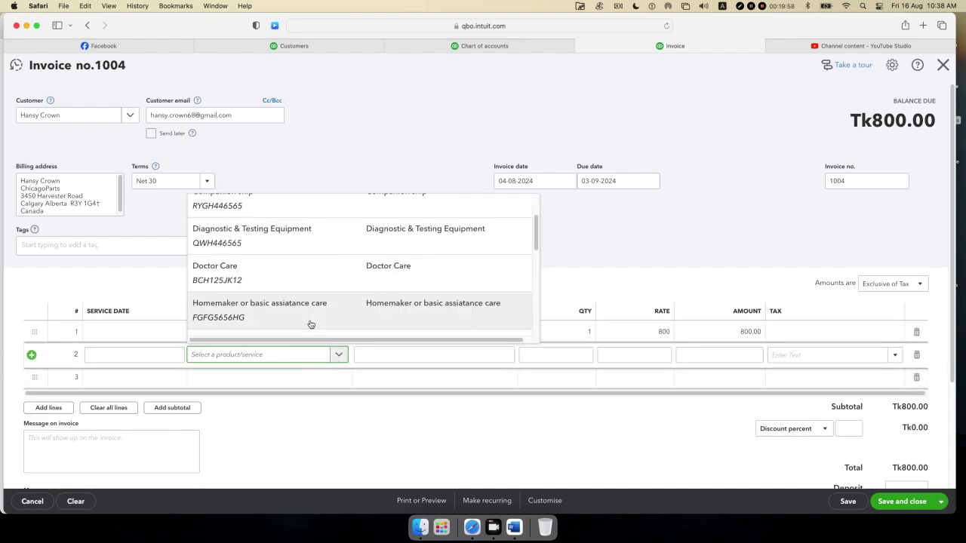
pyautogui.scroll(-1, 310, 323)
pyautogui.click(302, 304)
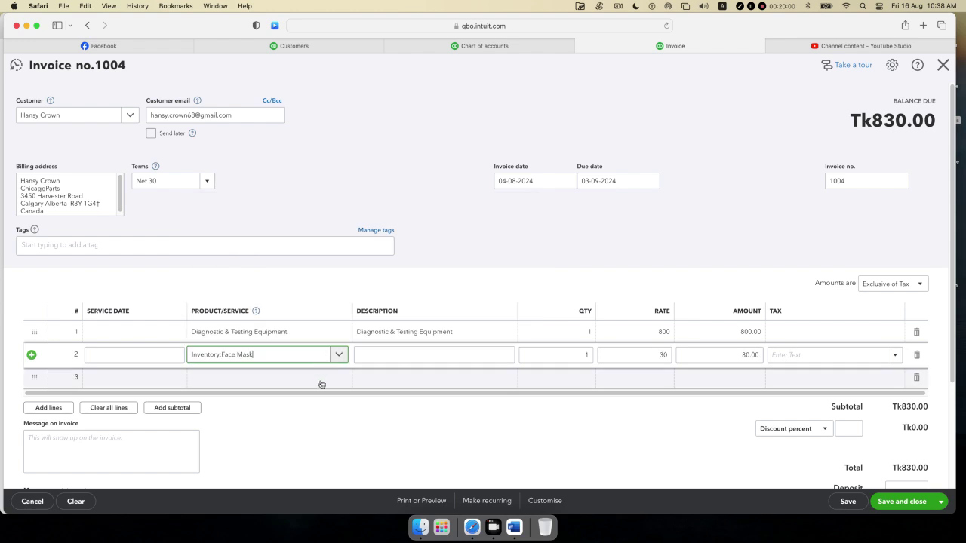
# - Add Surgical equipment as the product on the invoice's third line
pyautogui.click(333, 387)
pyautogui.click(338, 378)
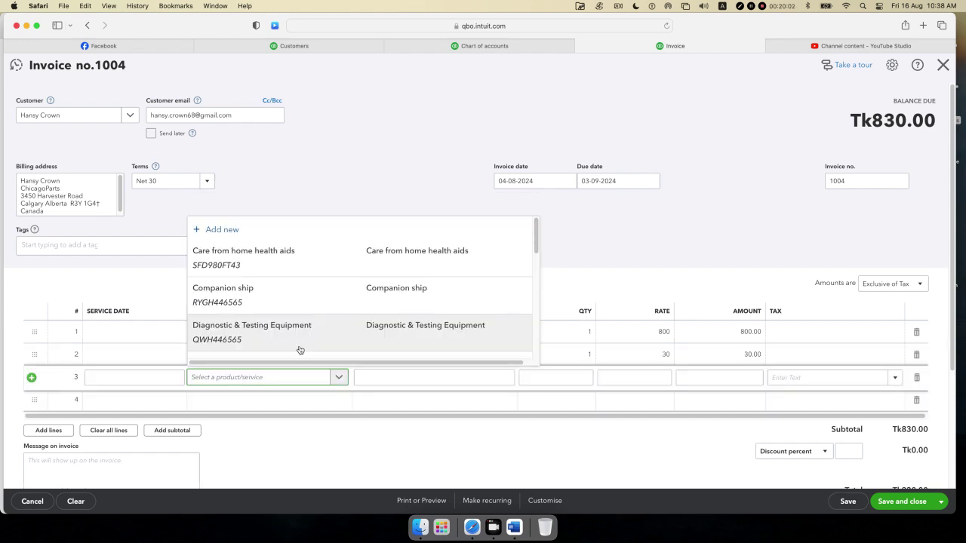
pyautogui.scroll(-6, 299, 350)
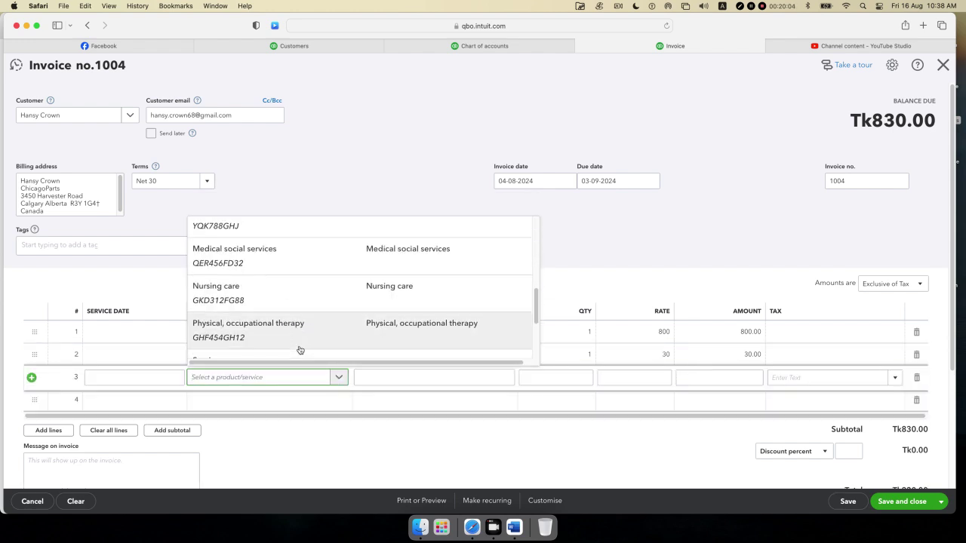
pyautogui.scroll(-2, 300, 350)
pyautogui.click(300, 350)
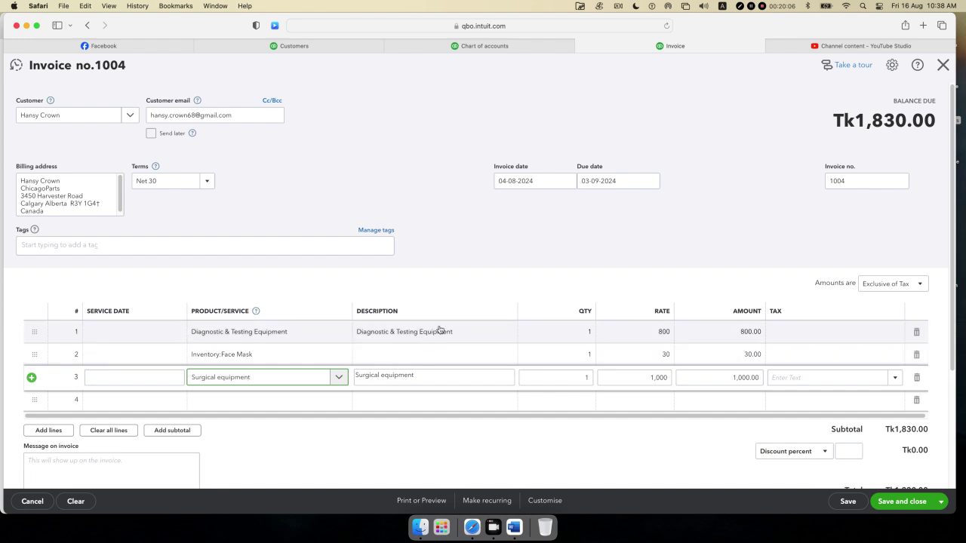
# - Set the quantities to 10 for Diagnostic & Testing Equipment, 20 for Face Mask and 3 for Surgical equipment
pyautogui.click(574, 337)
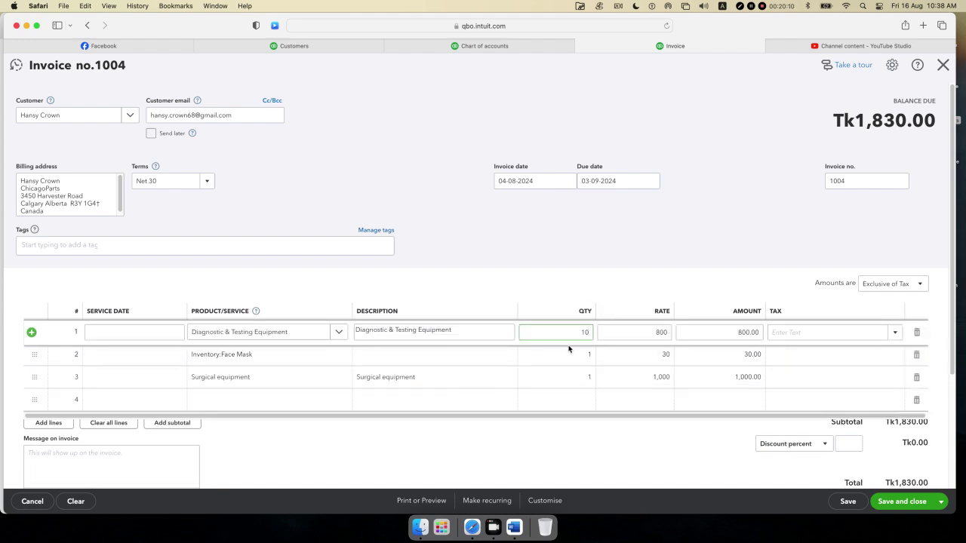
pyautogui.click(579, 356)
pyautogui.write('2')
pyautogui.press('BackSpace')
pyautogui.write('20')
pyautogui.click(592, 385)
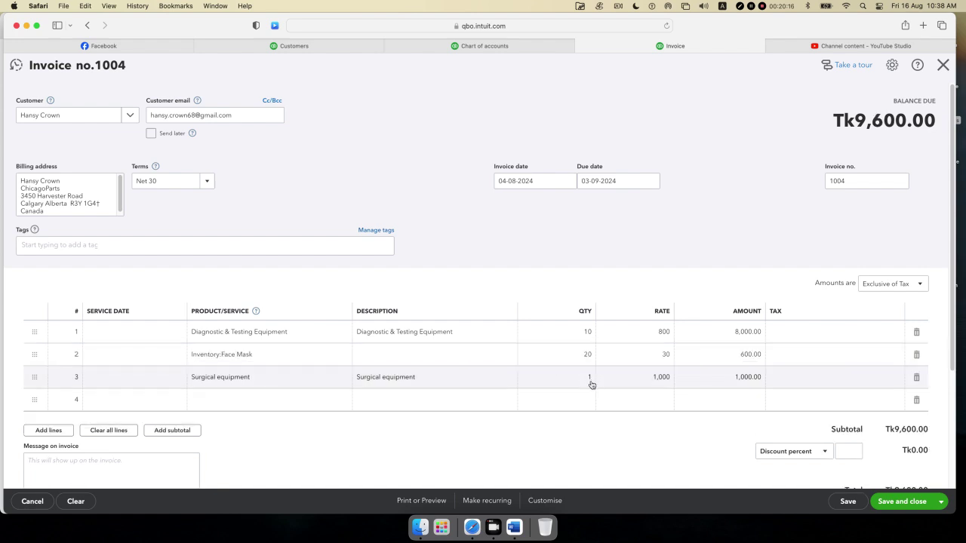
pyautogui.write('3')
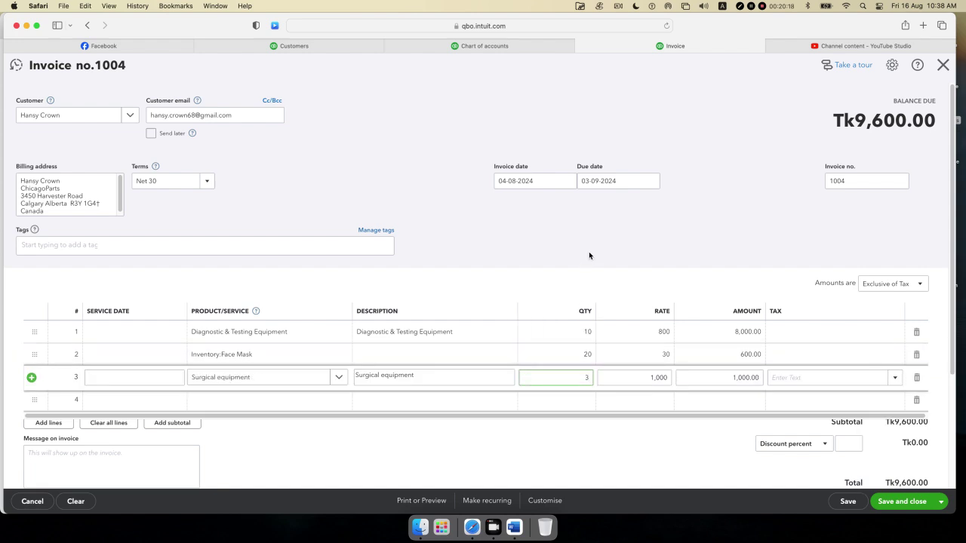
pyautogui.click(589, 255)
# - Apply Sales Tax 20% to all three invoice lines, and save and close the invoice
pyautogui.click(889, 335)
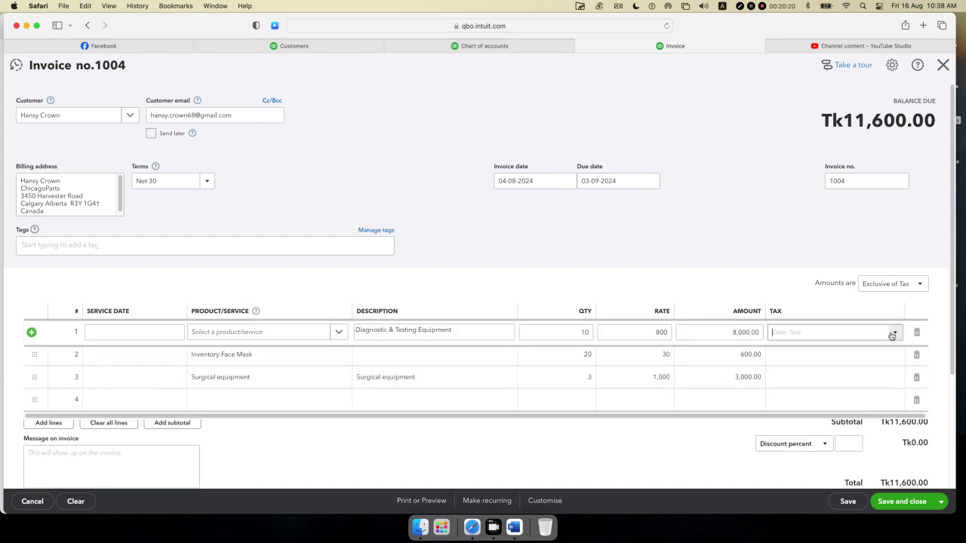
pyautogui.click(894, 334)
pyautogui.click(852, 353)
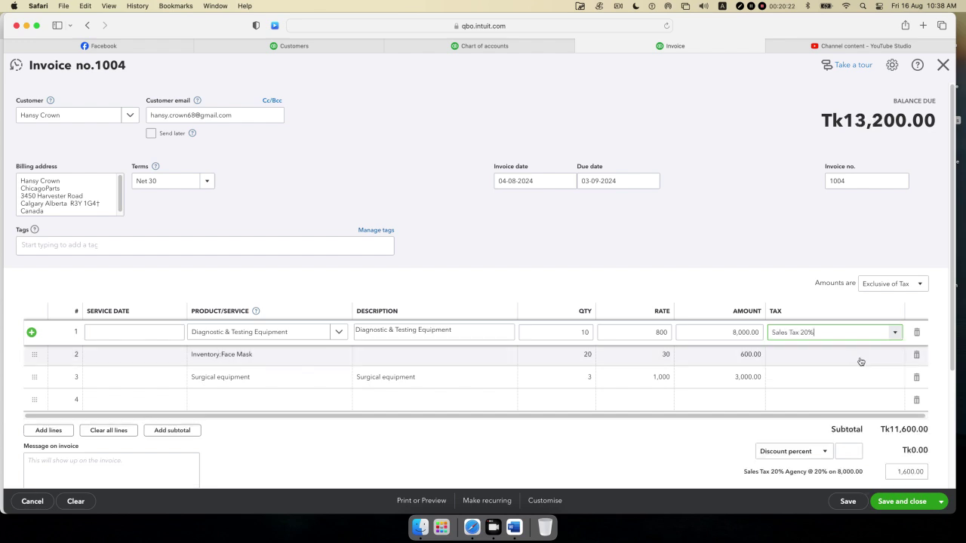
pyautogui.click(898, 357)
pyautogui.click(895, 355)
pyautogui.click(870, 373)
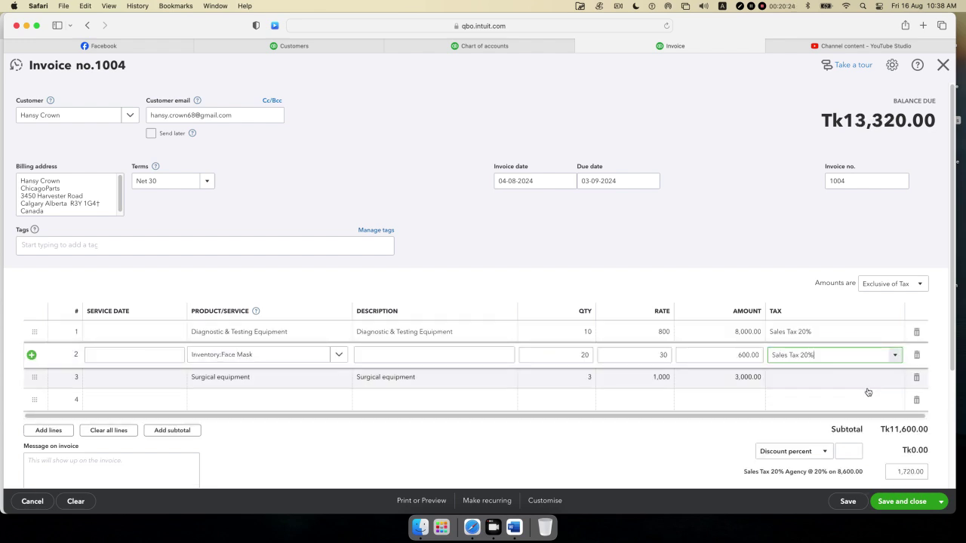
pyautogui.click(873, 387)
pyautogui.click(895, 377)
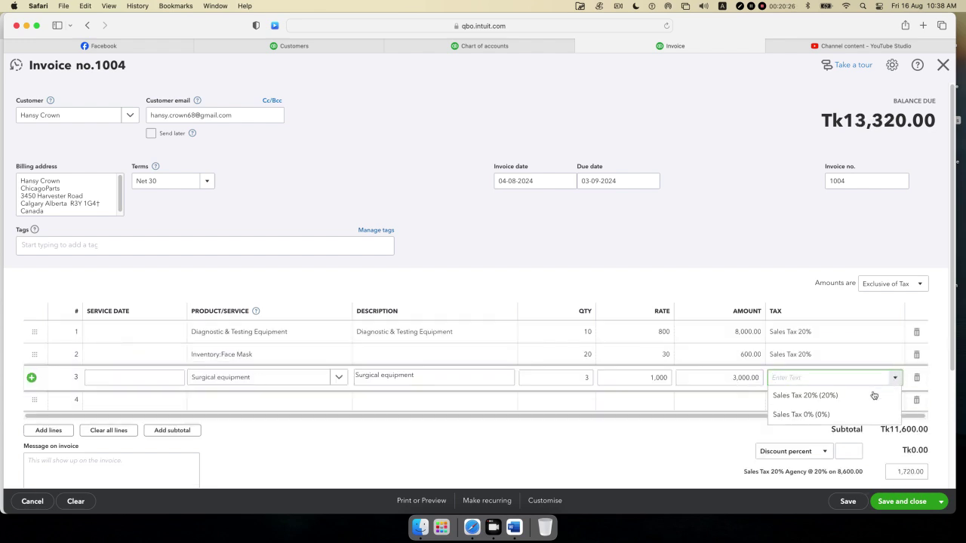
pyautogui.click(863, 397)
pyautogui.click(777, 278)
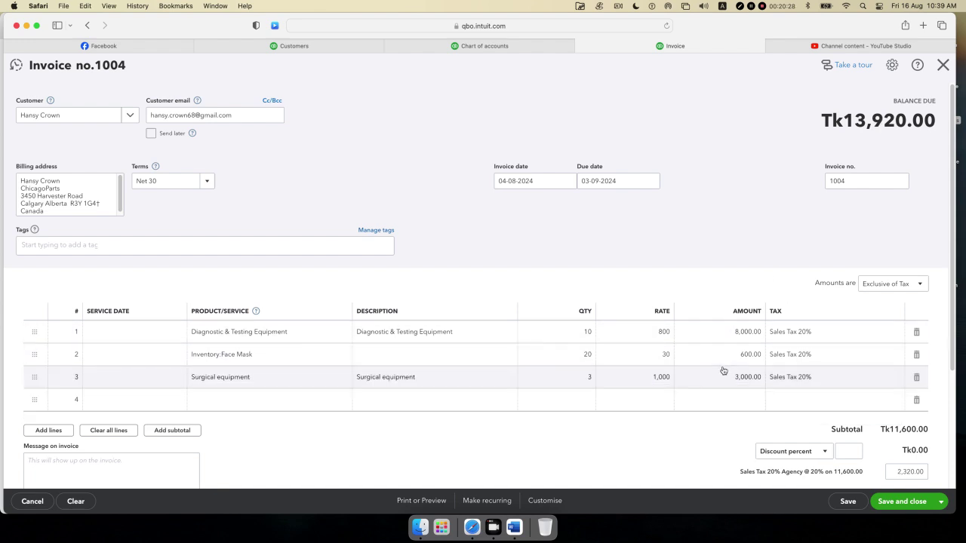
pyautogui.scroll(-1, 723, 371)
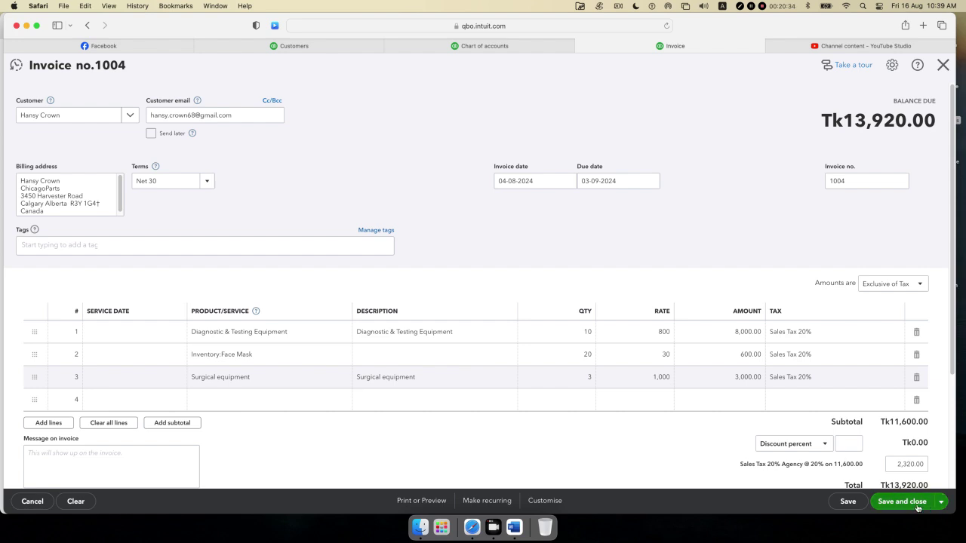
pyautogui.click(918, 507)
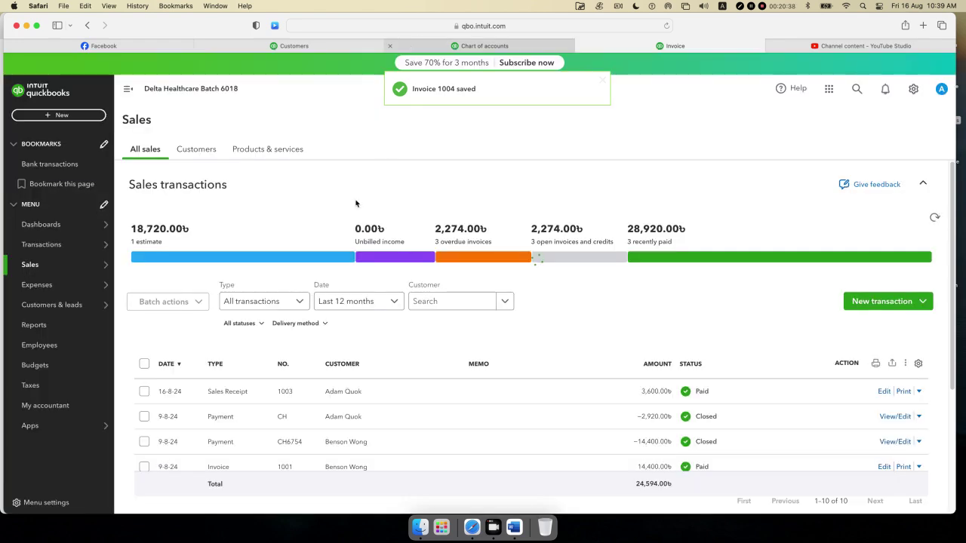
# - Check the new invoice in the sales transactions list and the ChicagoParts customer's open balance in the customer list
pyautogui.click(413, 46)
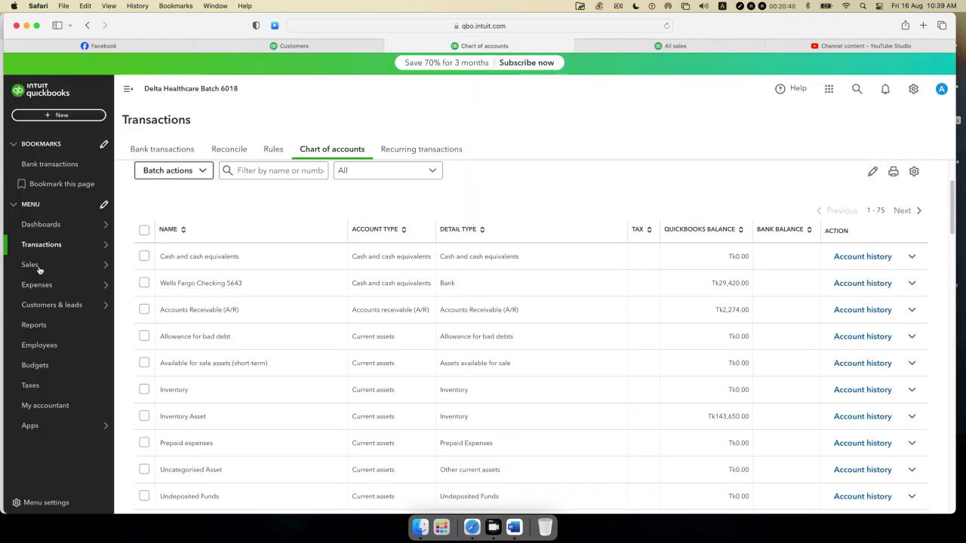
pyautogui.moveTo(39, 270)
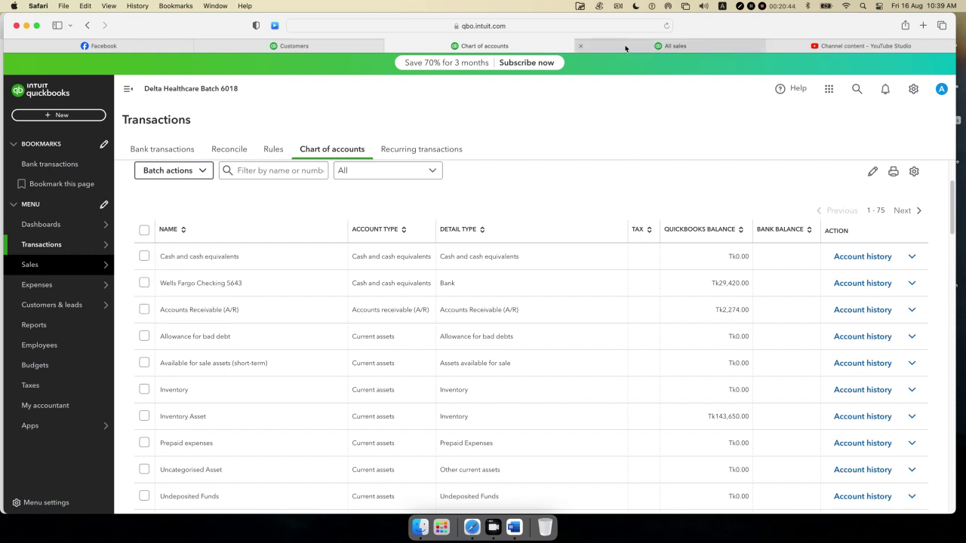
pyautogui.click(672, 46)
pyautogui.scroll(-5, 572, 231)
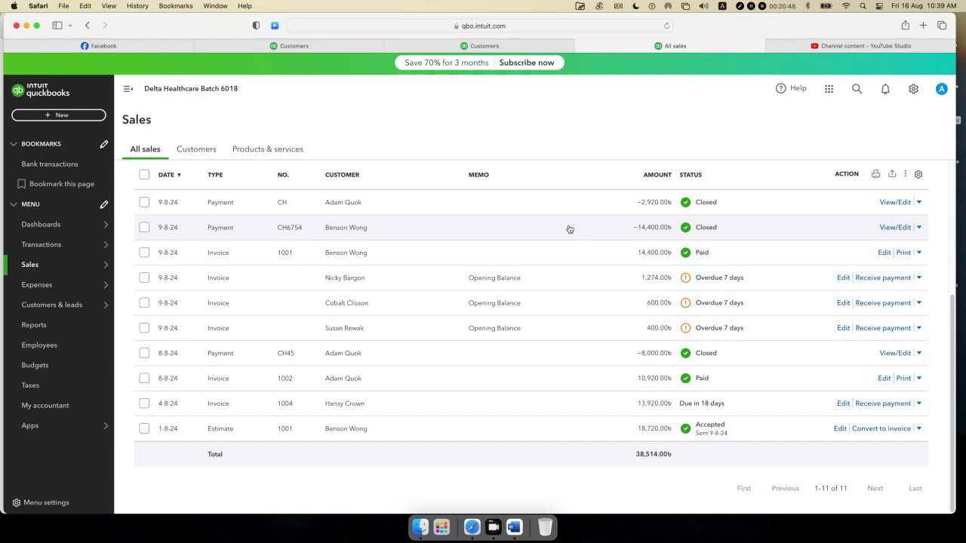
pyautogui.click(516, 46)
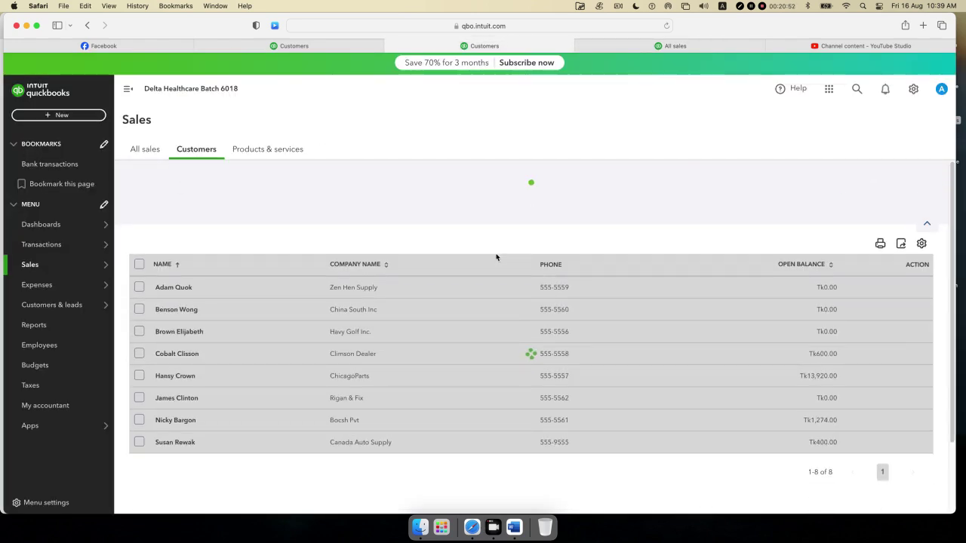
pyautogui.scroll(-1, 362, 289)
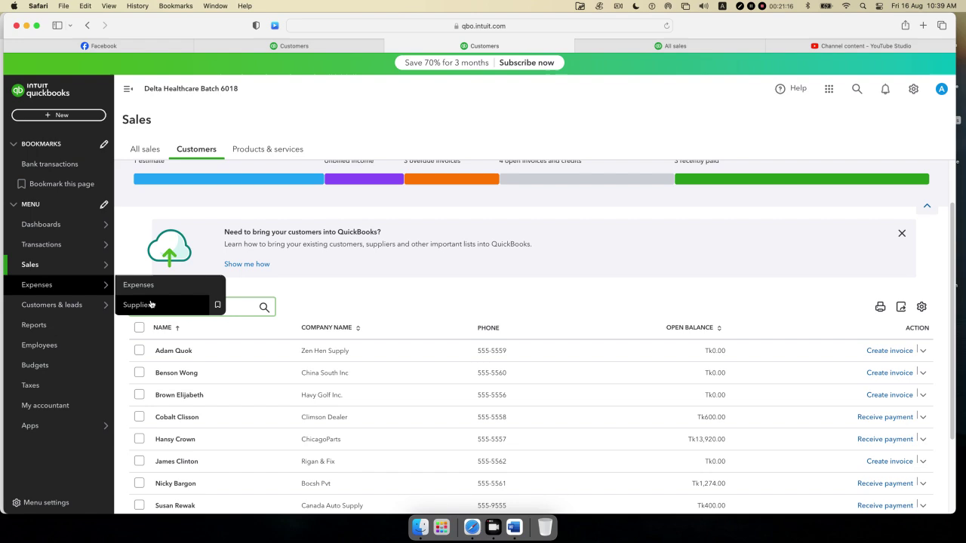
# - Create a new credit note and choose the ChicagoParts customer
pyautogui.click(59, 116)
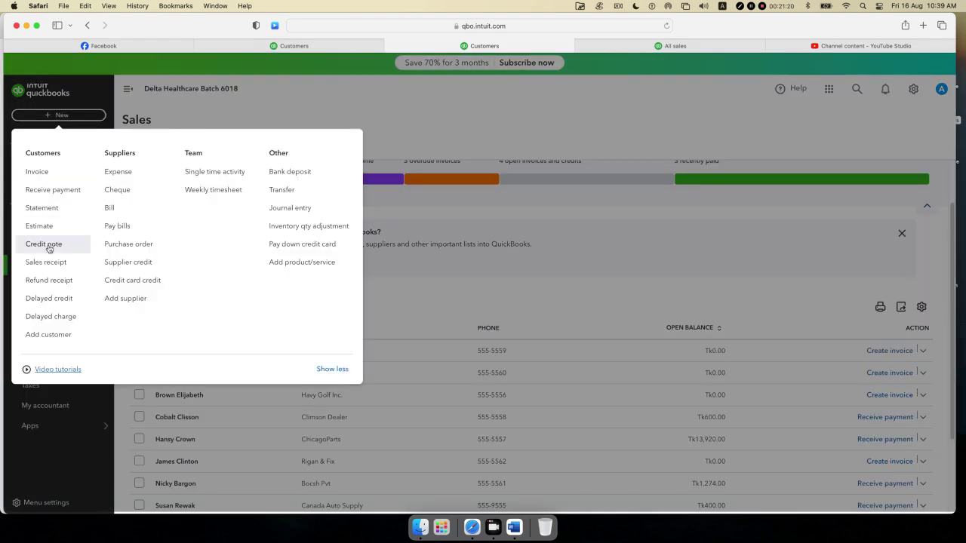
pyautogui.click(49, 247)
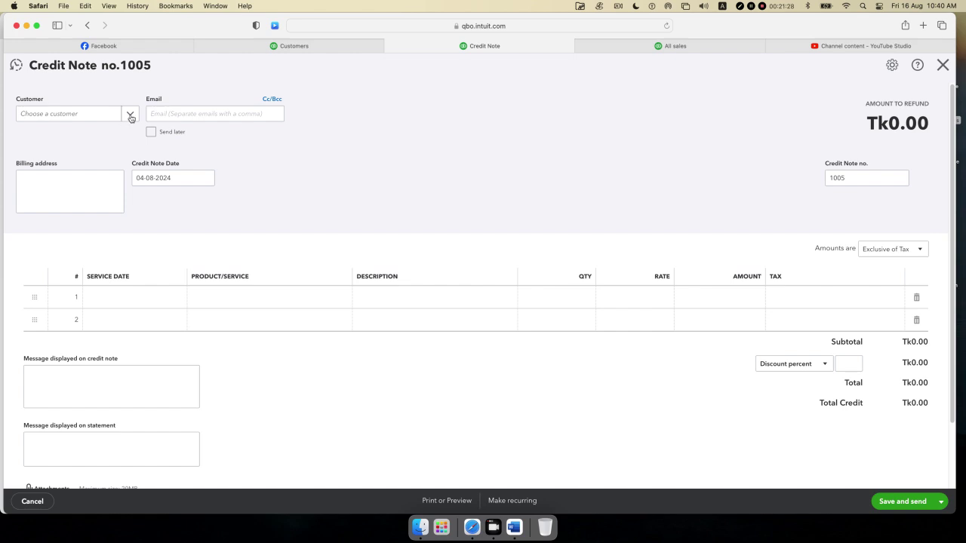
pyautogui.click(130, 115)
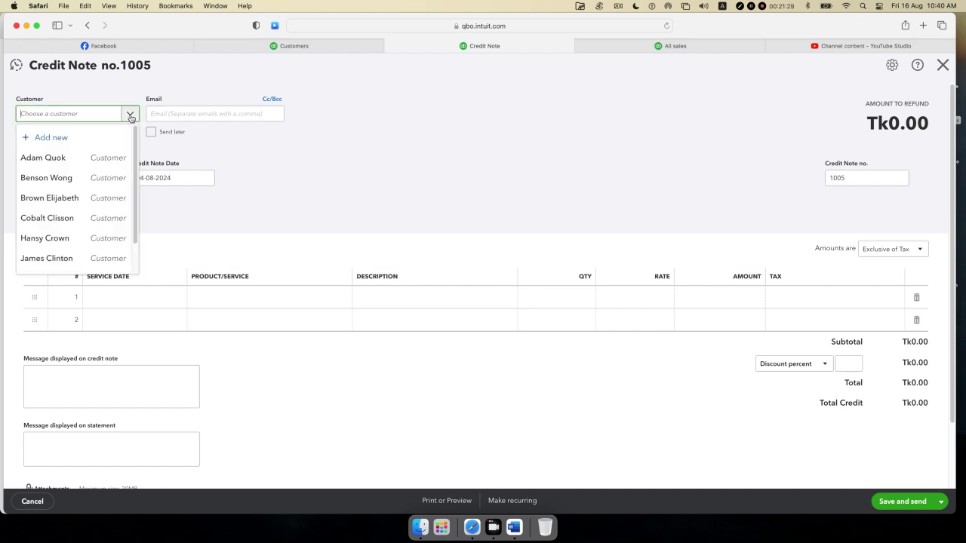
pyautogui.click(57, 237)
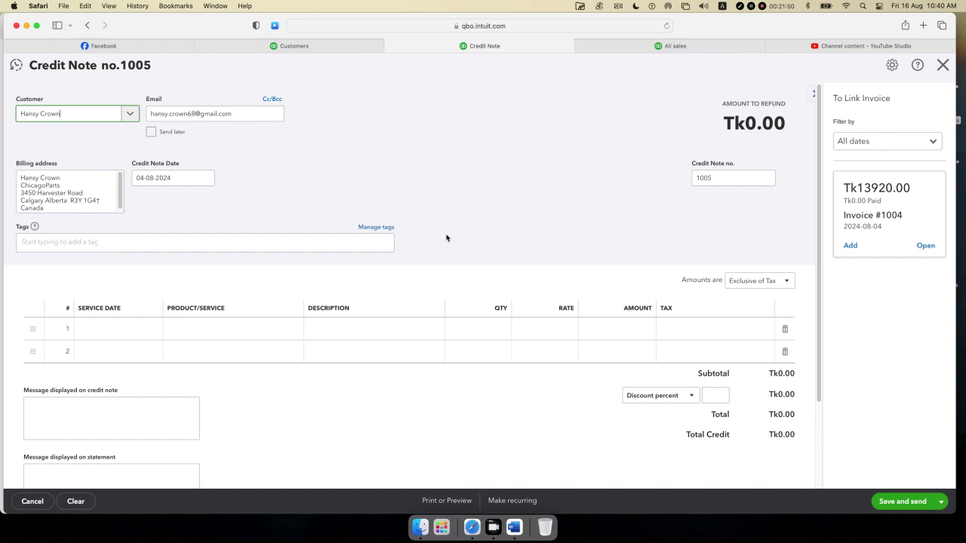
# - Add Diagnostic & Testing Equipment with a quantity of 2 on the credit note's first line
pyautogui.click(264, 333)
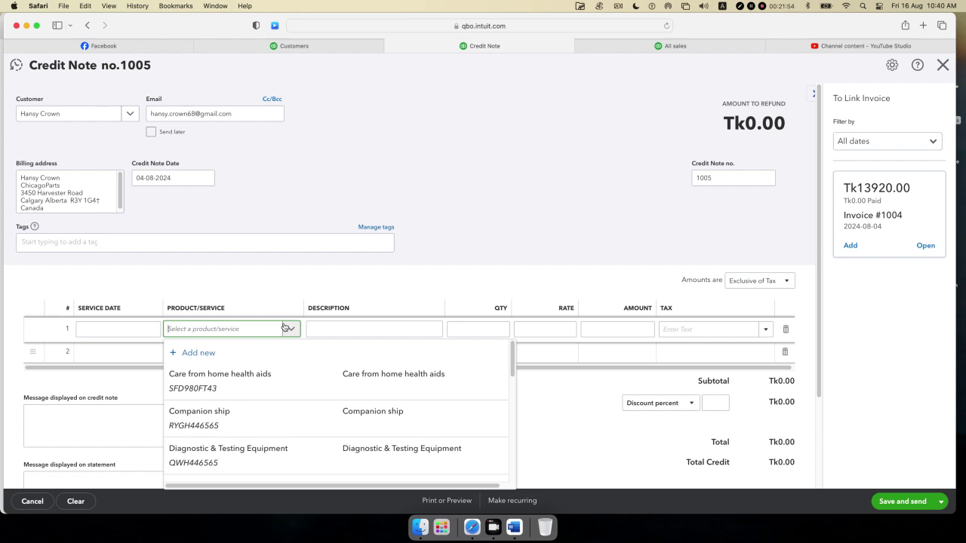
pyautogui.scroll(-3, 260, 392)
pyautogui.scroll(-3, 261, 392)
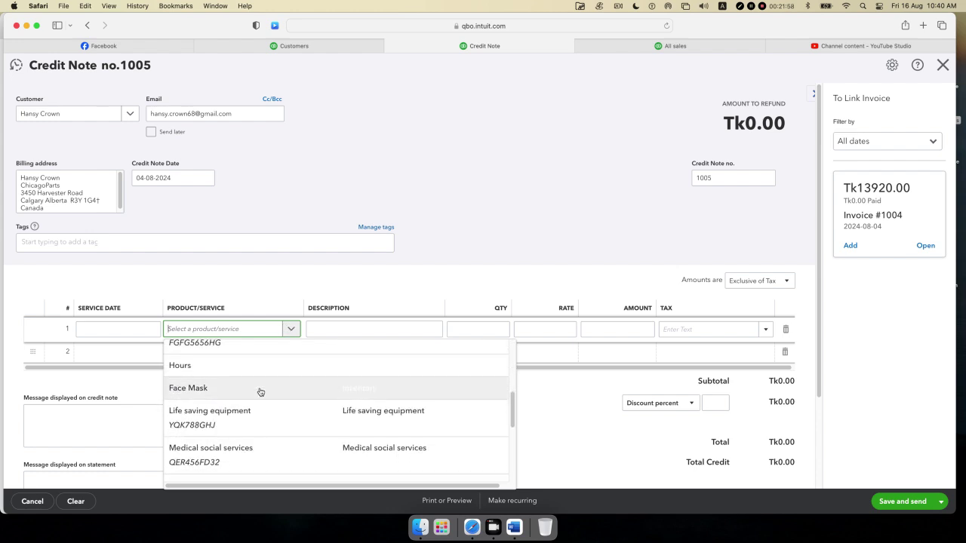
pyautogui.scroll(5, 259, 392)
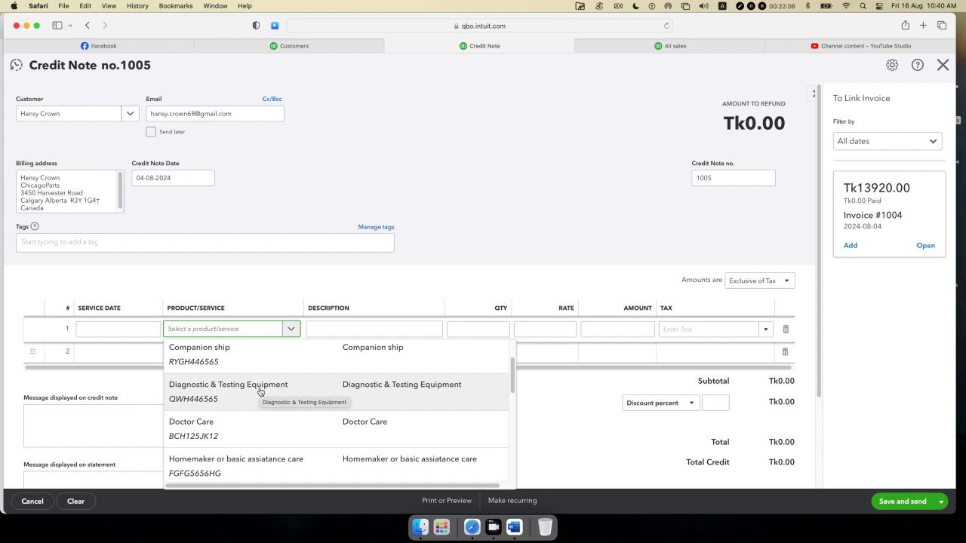
pyautogui.click(259, 391)
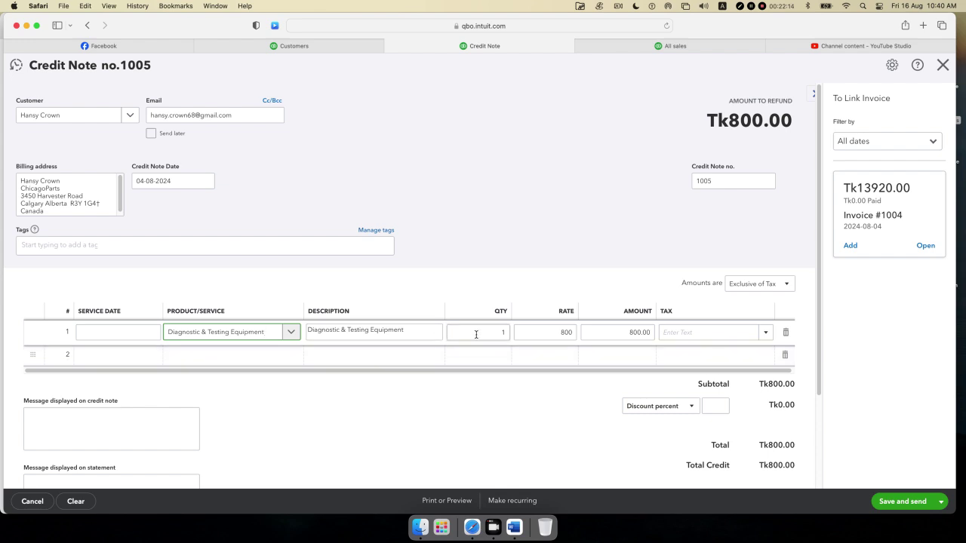
pyautogui.doubleClick(502, 332)
pyautogui.write('2')
pyautogui.click(525, 247)
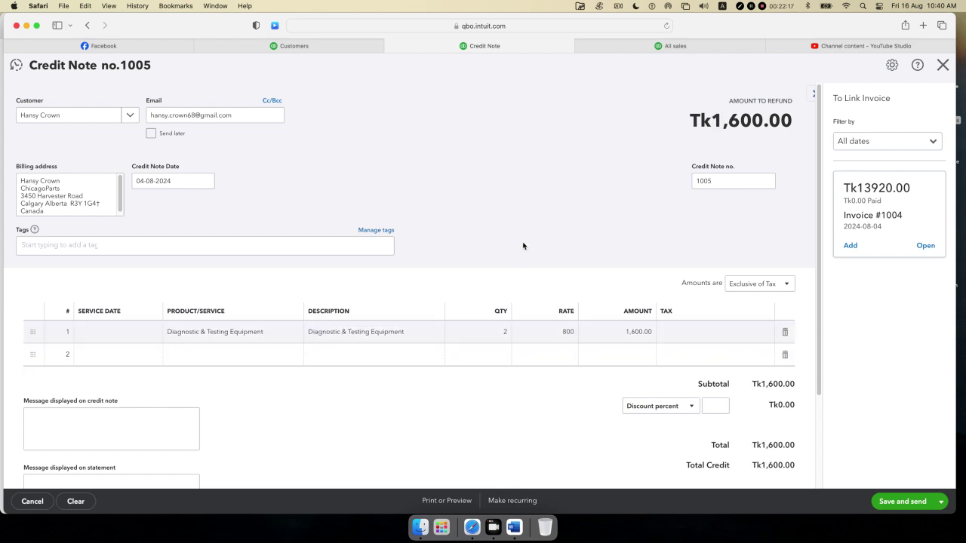
# - Apply Sales Tax 20% to the credit note line, and save and close the credit note
pyautogui.click(726, 332)
pyautogui.click(766, 332)
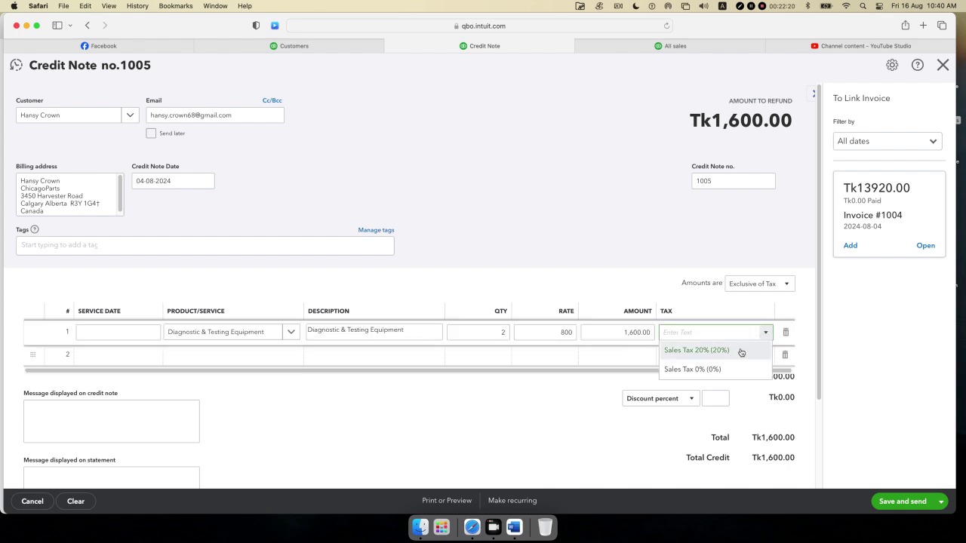
pyautogui.click(741, 350)
pyautogui.click(636, 260)
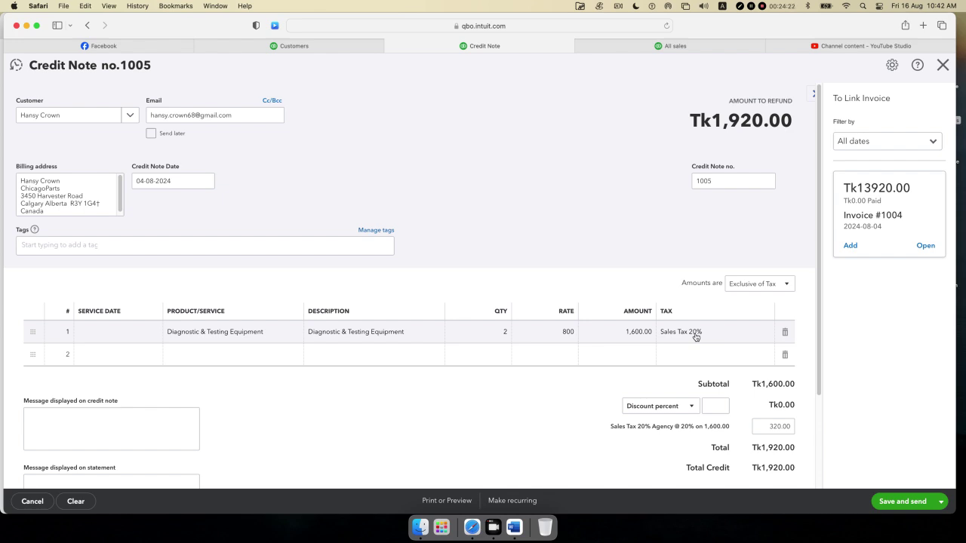
pyautogui.scroll(-1, 913, 496)
pyautogui.click(941, 501)
pyautogui.click(905, 485)
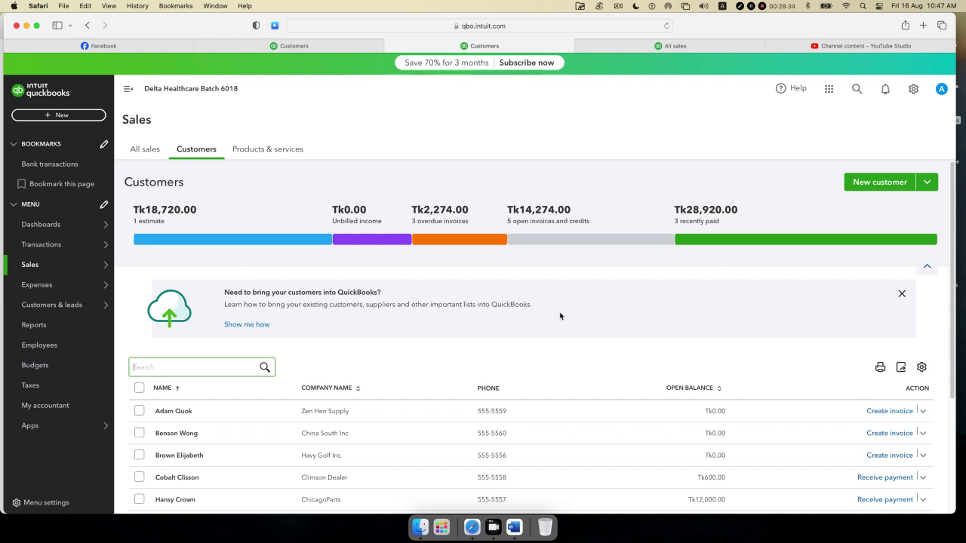
# - Start receiving a payment from the ChicagoParts customer and review the selected invoice and credit note amounts
pyautogui.scroll(-1, 560, 317)
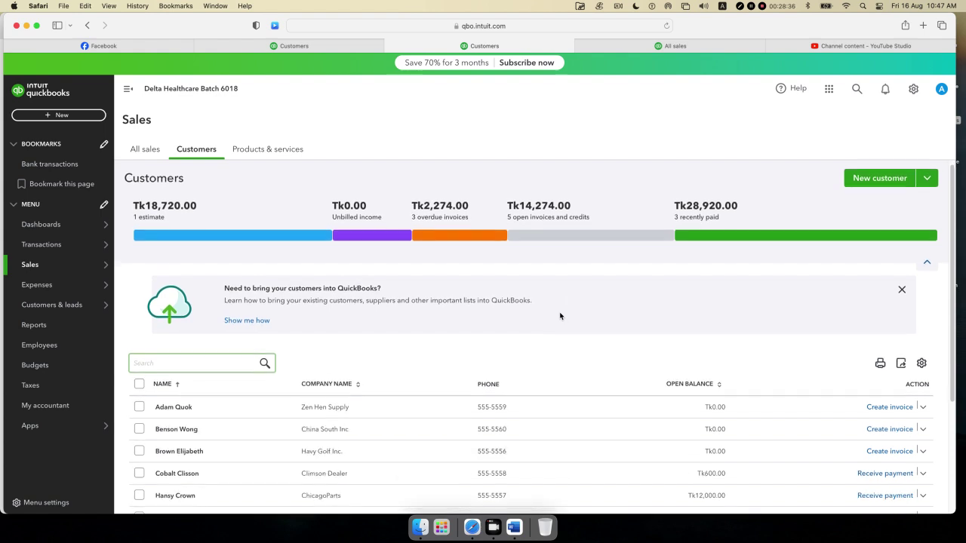
pyautogui.scroll(-1, 573, 325)
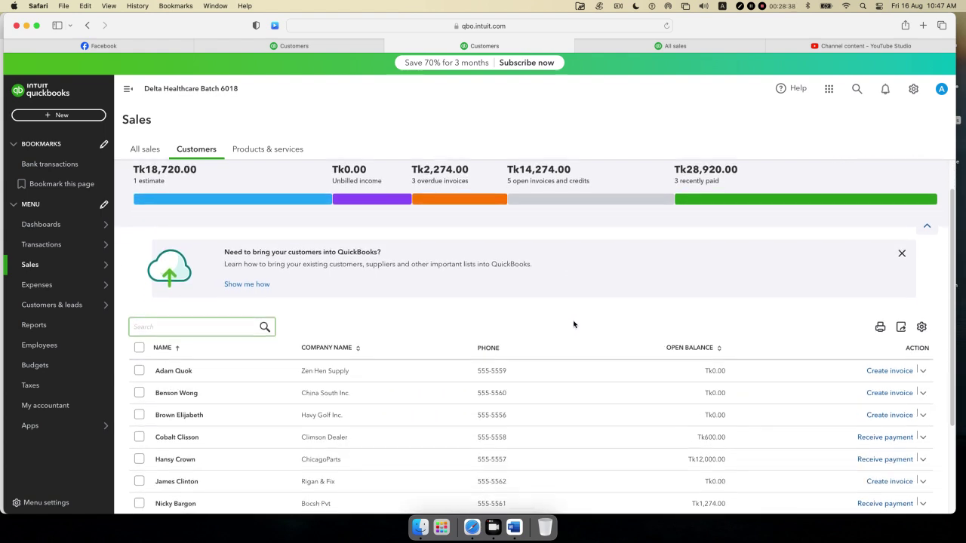
pyautogui.scroll(-3, 574, 324)
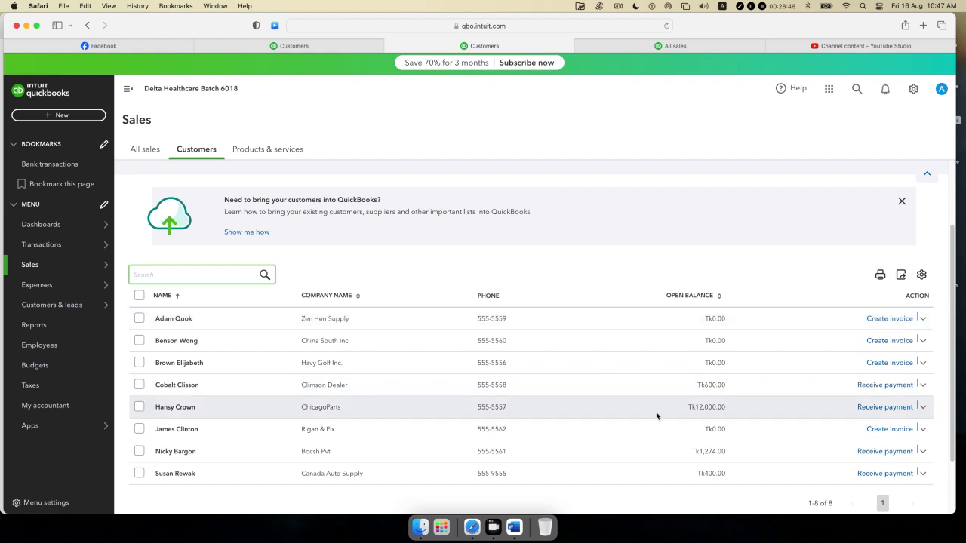
pyautogui.click(869, 407)
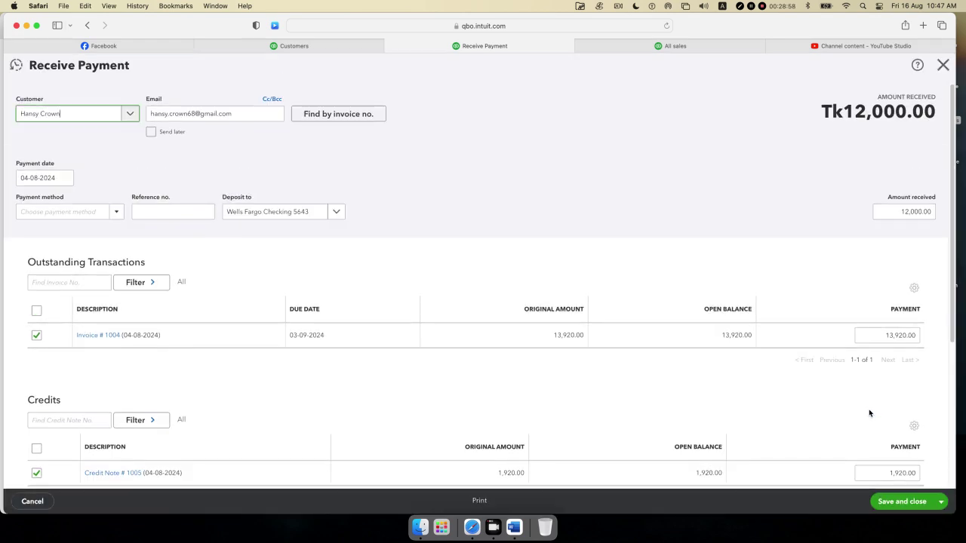
pyautogui.scroll(-5, 483, 310)
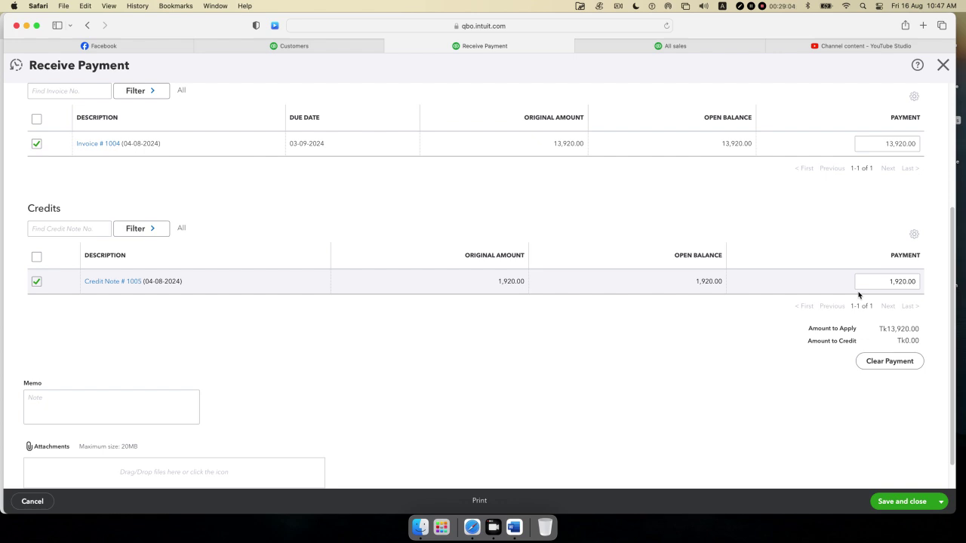
pyautogui.scroll(5, 853, 297)
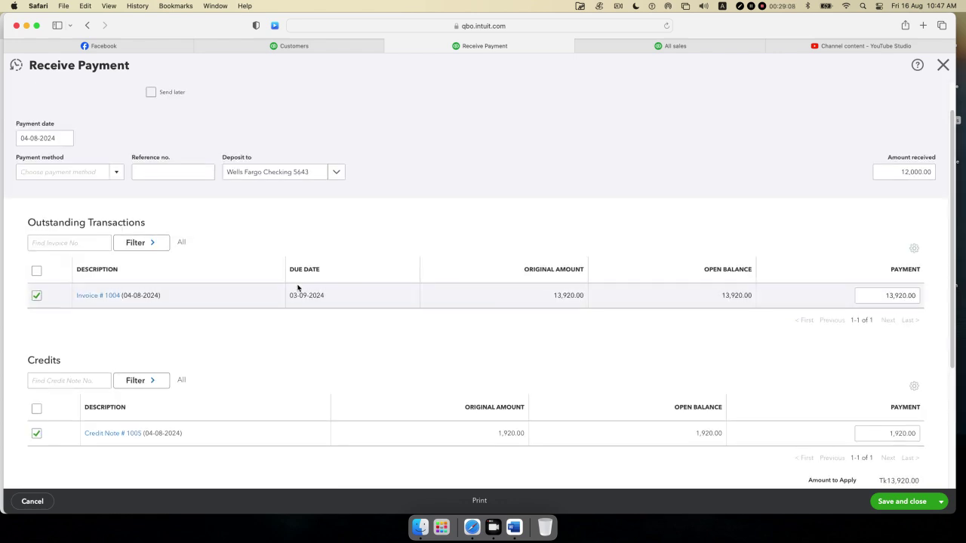
pyautogui.scroll(-5, 298, 287)
pyautogui.scroll(2, 298, 287)
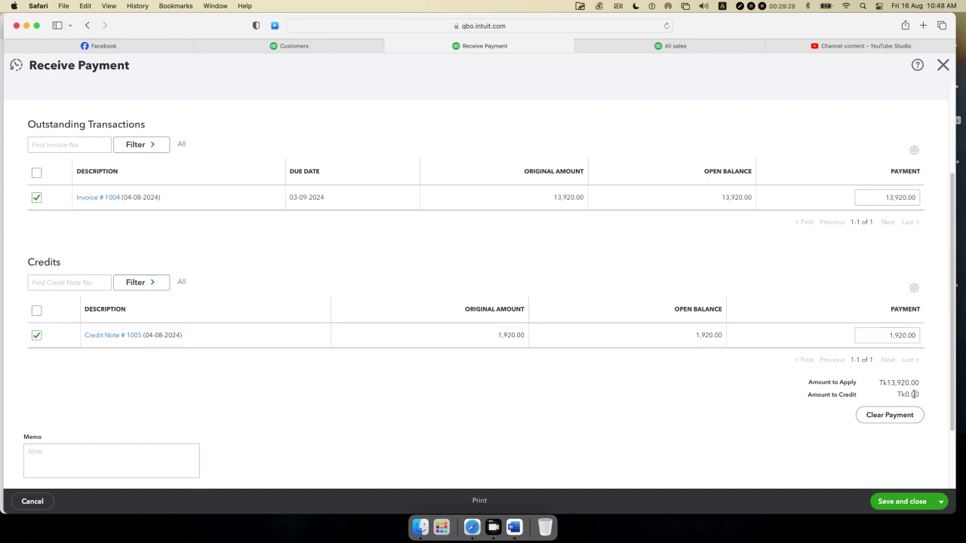
# - Check the ChicagoParts customer's open balance in the customer list in the other browser tab
pyautogui.click(639, 46)
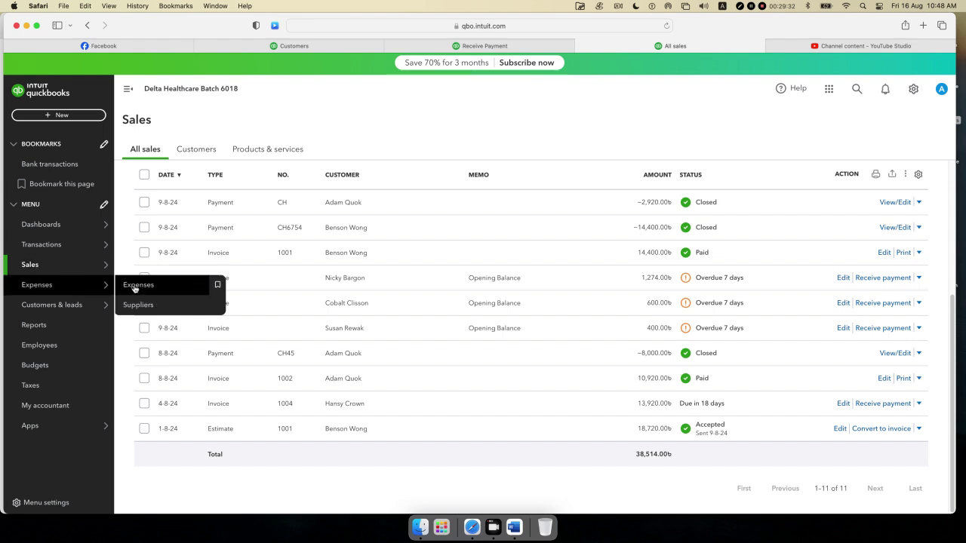
pyautogui.click(51, 278)
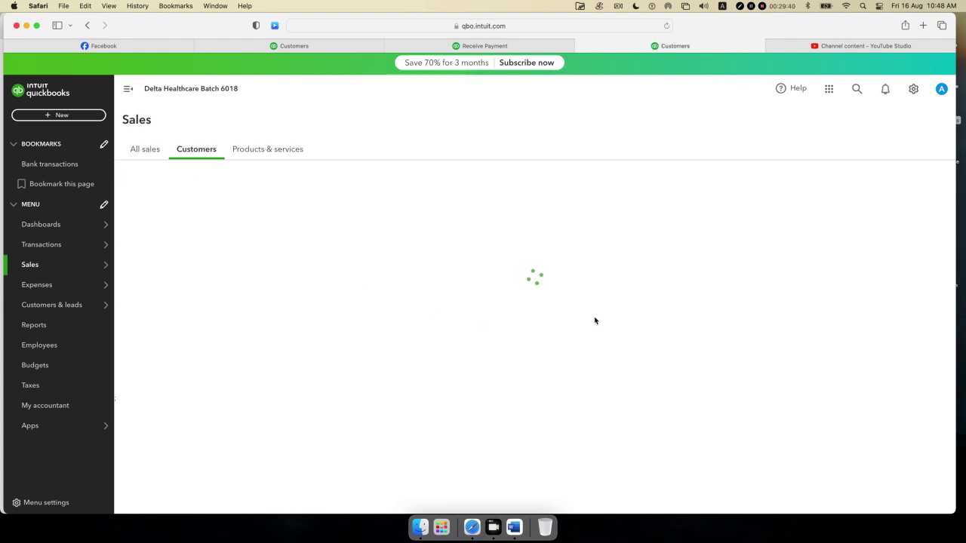
pyautogui.scroll(-2, 594, 318)
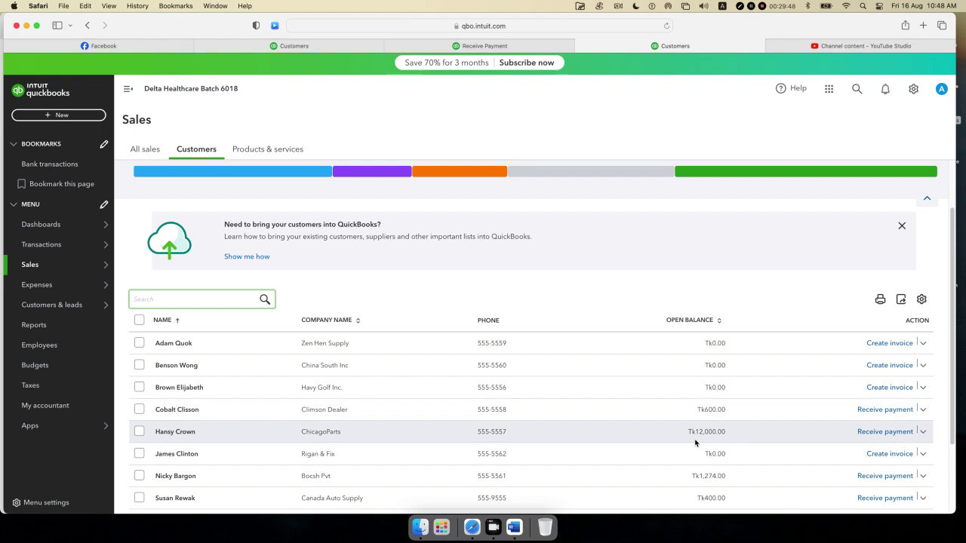
# - Return to the ChicagoParts payment, keep the credit note selected against the invoice, and save and close the payment
pyautogui.click(427, 46)
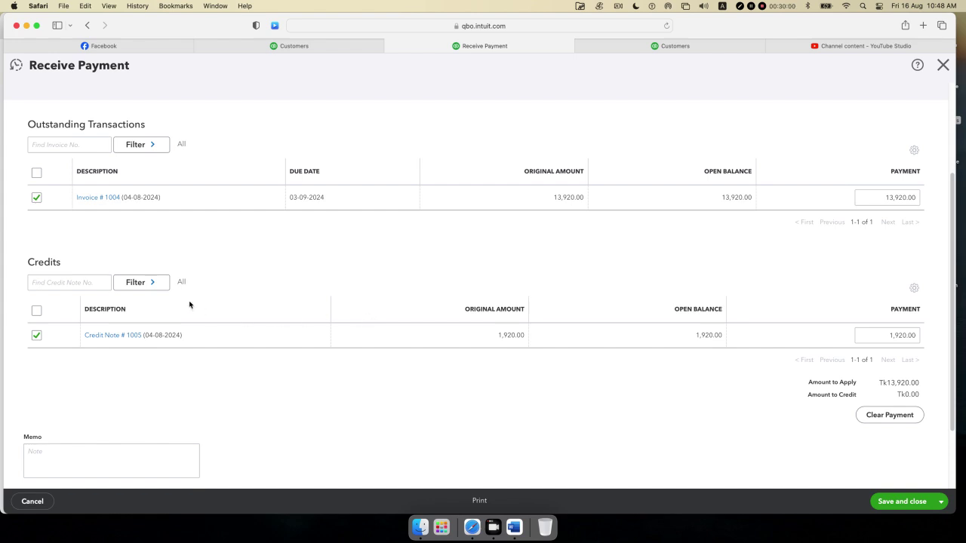
pyautogui.click(38, 339)
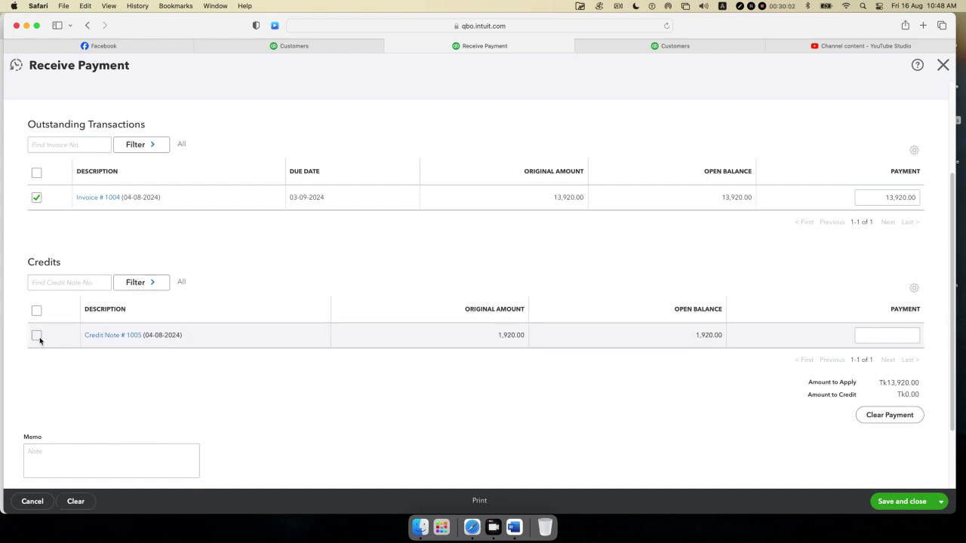
pyautogui.click(37, 338)
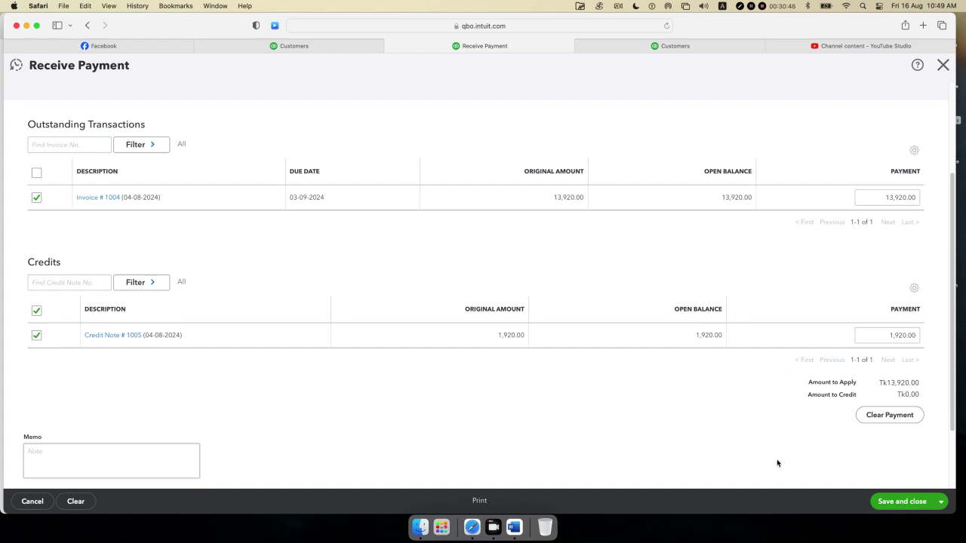
pyautogui.click(902, 502)
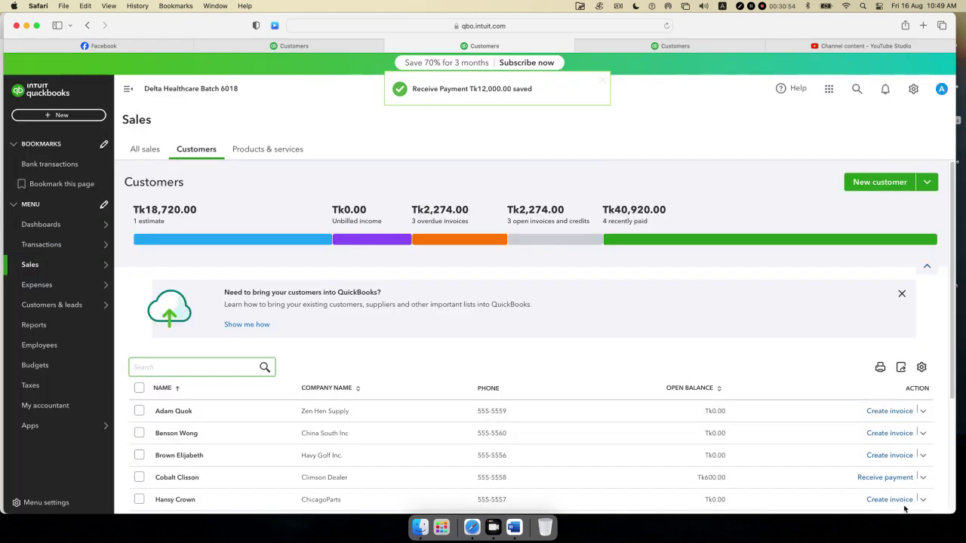
# - Open the Zen Hen Supply customer's sales receipt dated 16-8-24 and review its payment details, product, quantity and tax
pyautogui.scroll(-5, 533, 404)
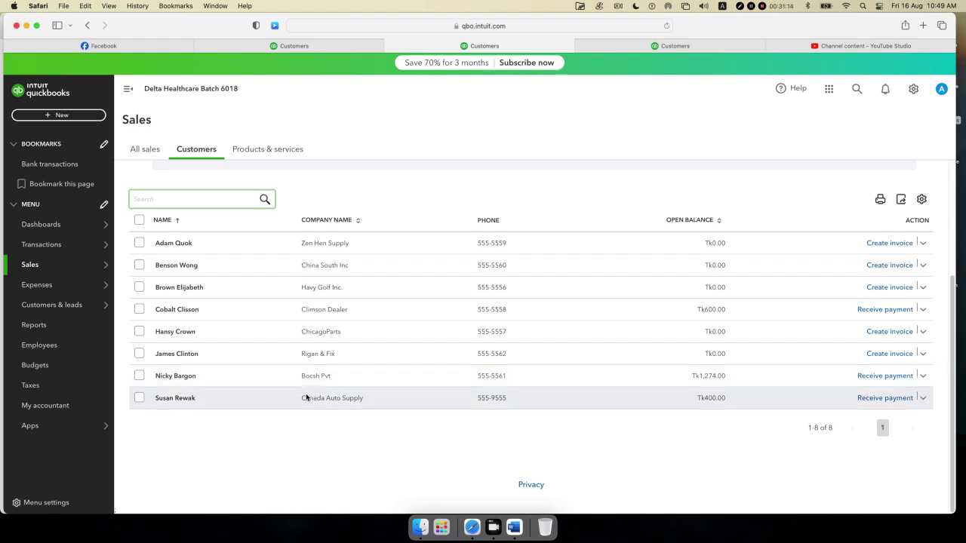
pyautogui.click(433, 245)
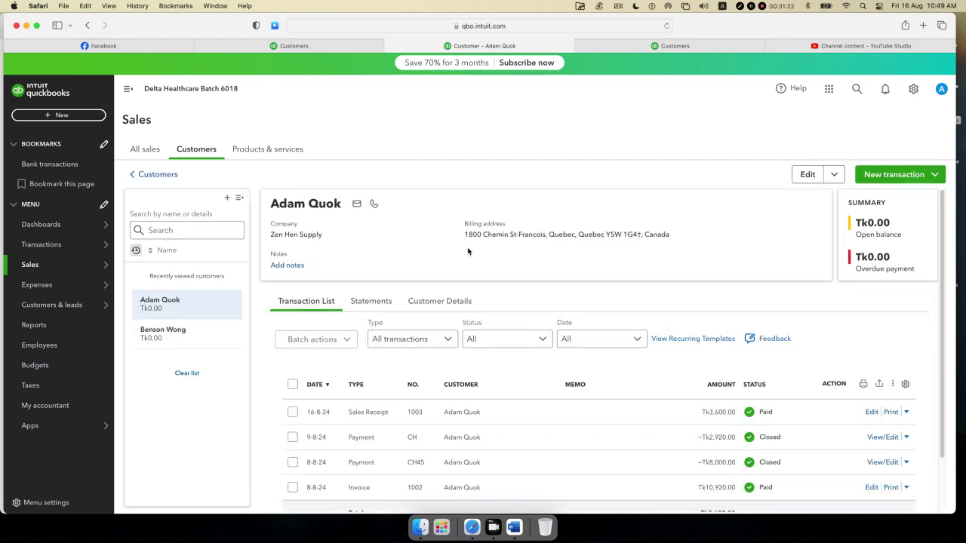
pyautogui.scroll(-2, 468, 251)
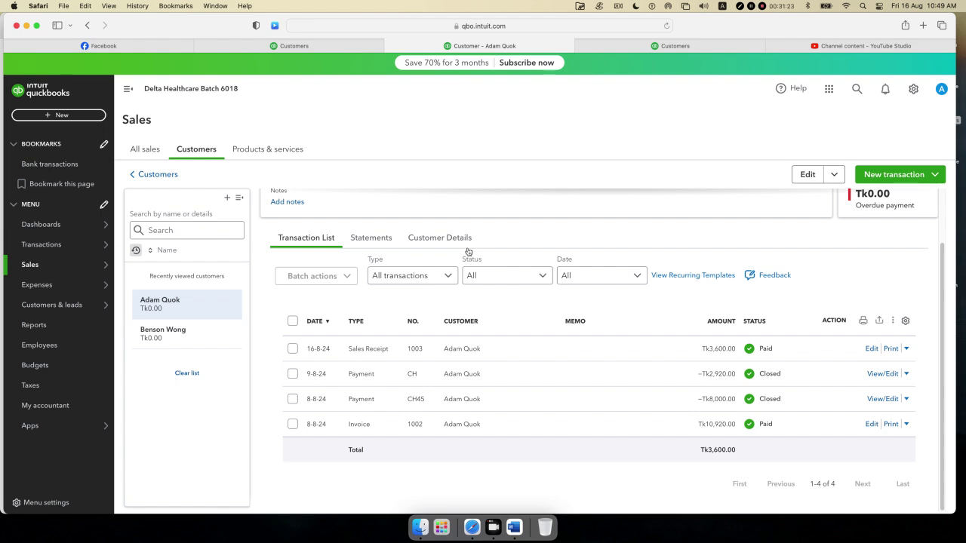
pyautogui.click(722, 352)
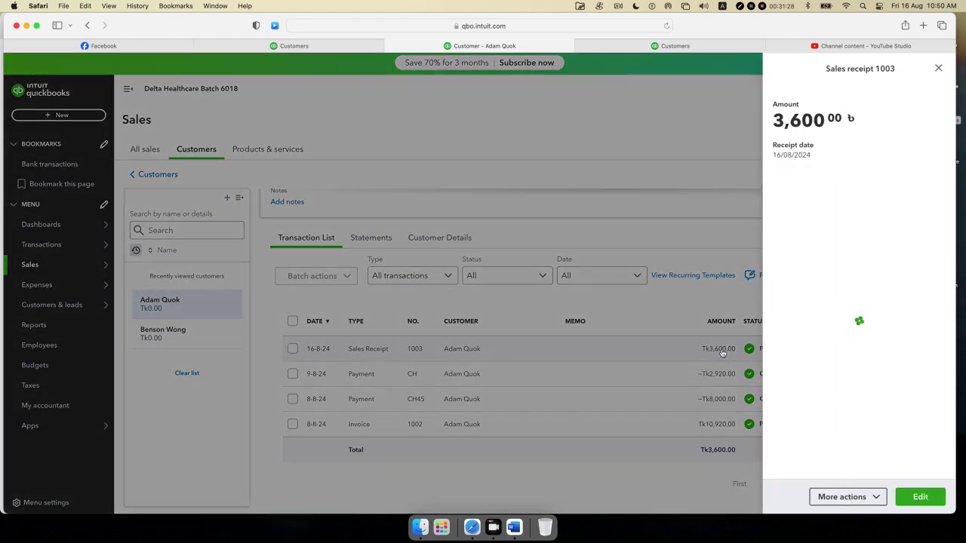
pyautogui.scroll(-1, 878, 344)
pyautogui.click(913, 498)
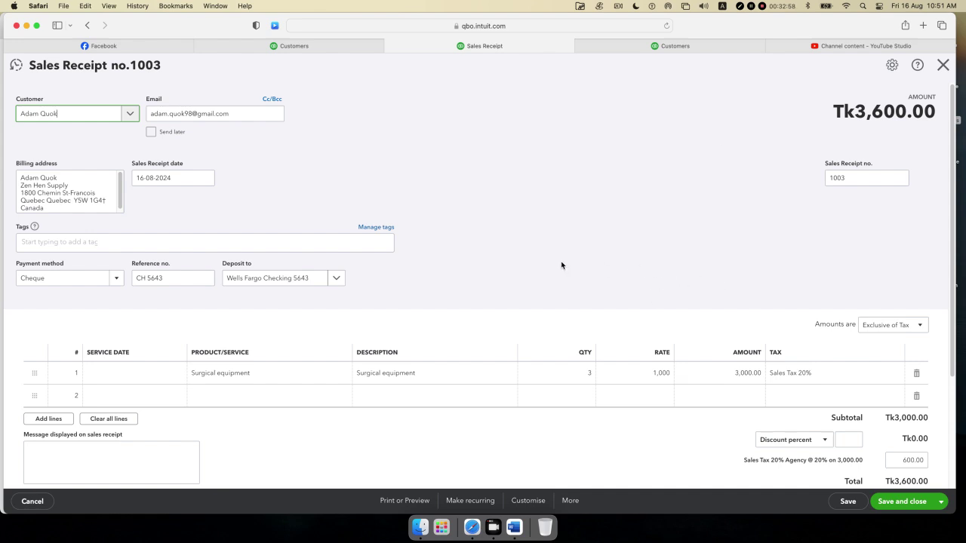
pyautogui.scroll(-2, 635, 246)
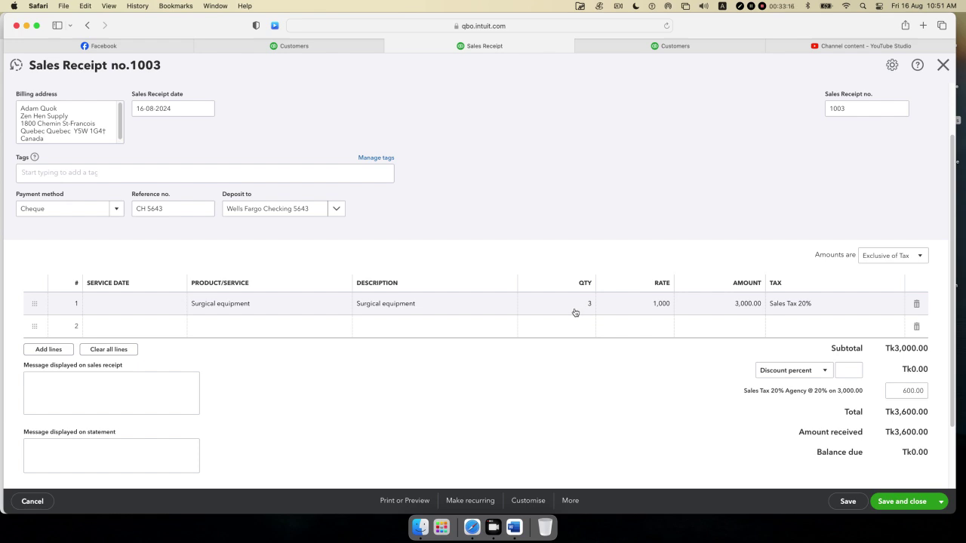
pyautogui.moveTo(578, 312)
# - Start a new refund receipt in the customer list's browser tab, and return to the sales receipt to consult its details
pyautogui.click(631, 47)
pyautogui.click(62, 114)
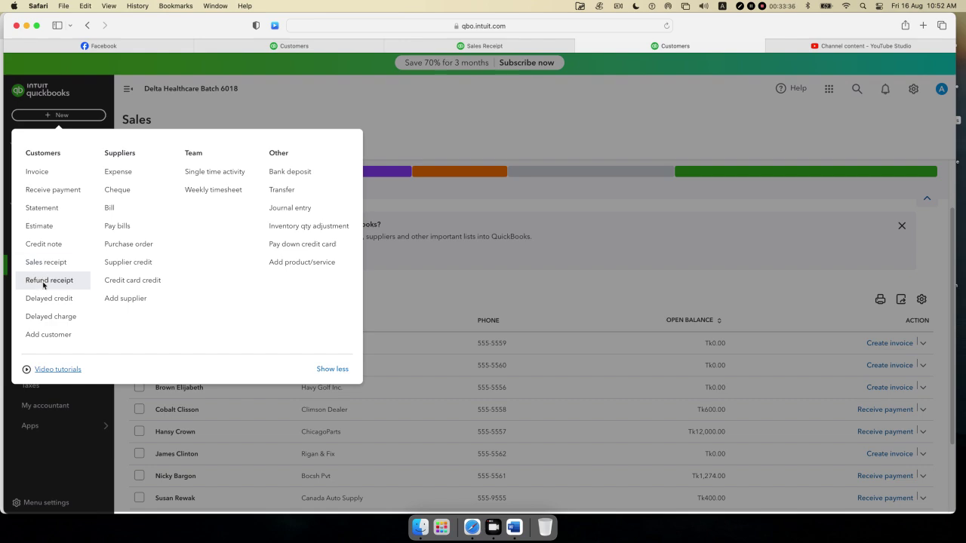
pyautogui.click(43, 285)
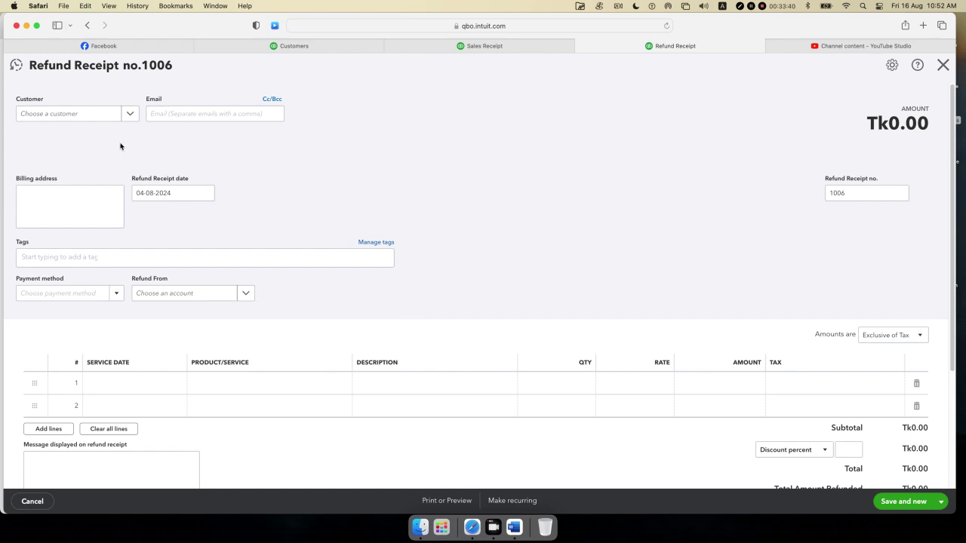
pyautogui.click(486, 46)
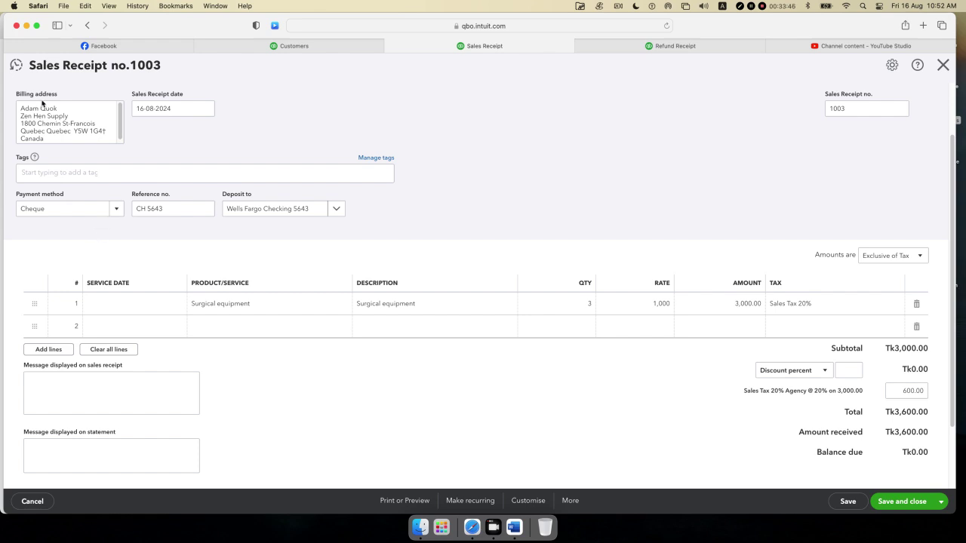
# - Select the Zen Hen Supply customer on the new refund receipt and recheck the product line on the sales receipt
pyautogui.click(682, 46)
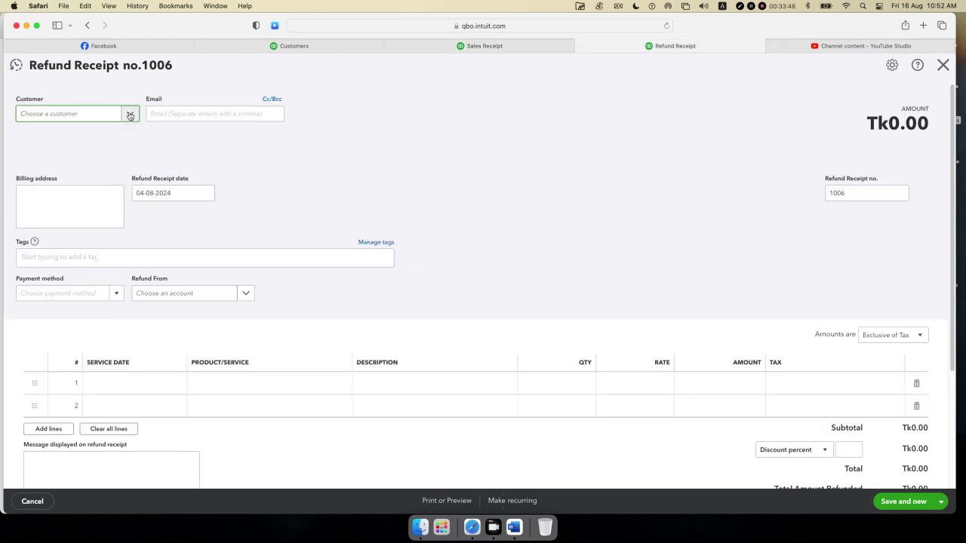
pyautogui.click(129, 115)
pyautogui.click(75, 160)
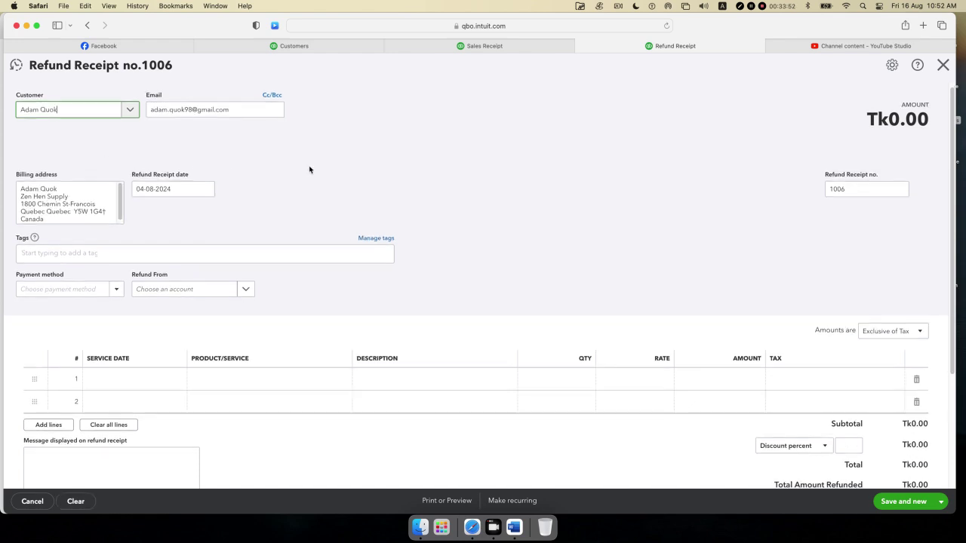
pyautogui.click(505, 50)
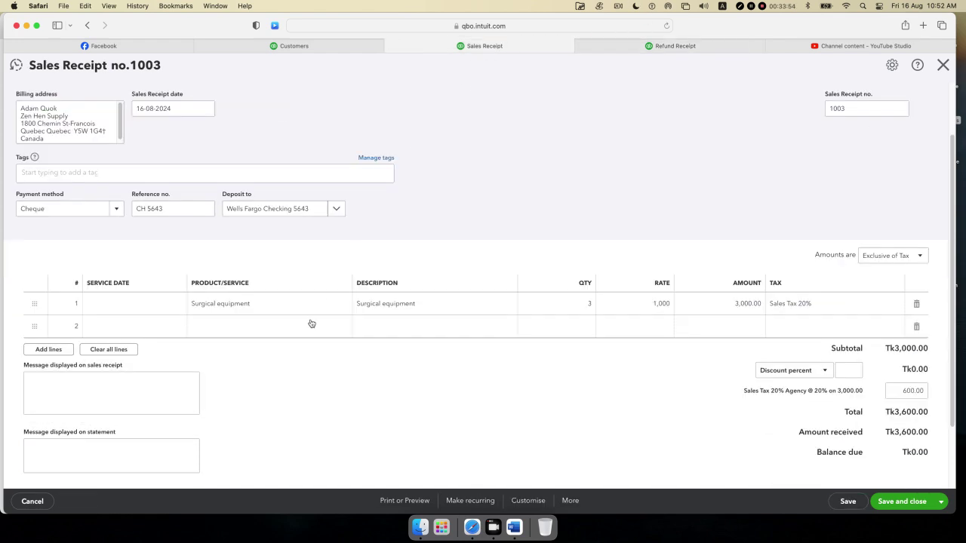
pyautogui.click(625, 51)
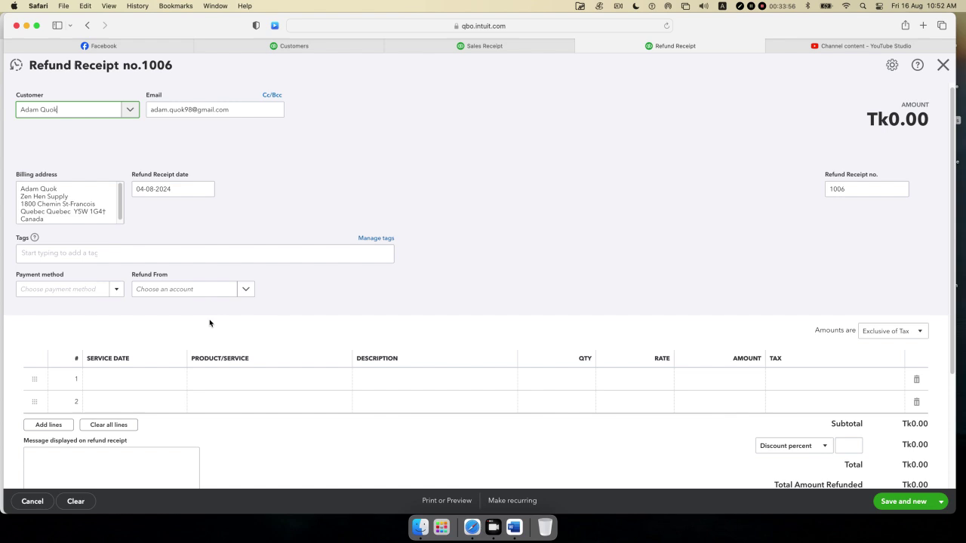
# - Add Surgical equipment as the first product line of the refund receipt, keeping the quantity at 1
pyautogui.click(334, 382)
pyautogui.click(339, 382)
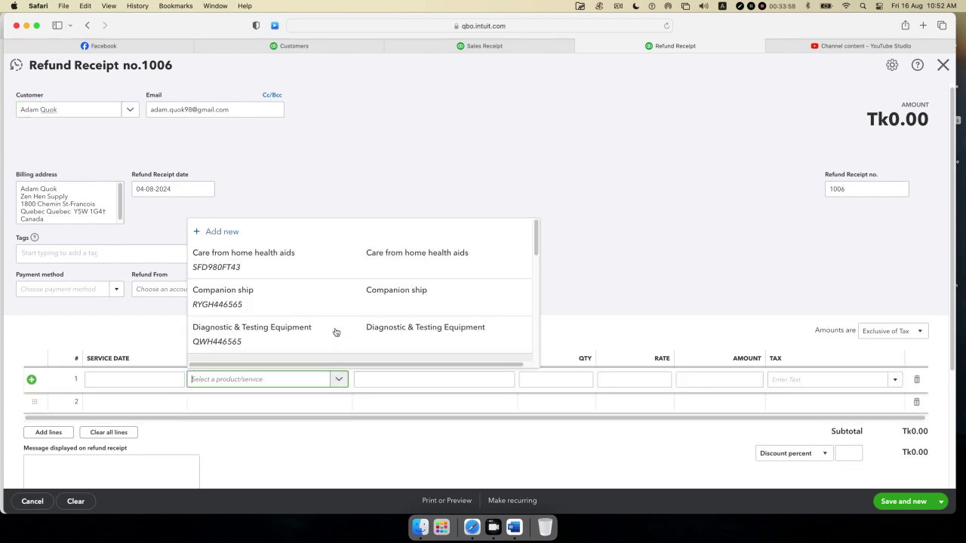
pyautogui.scroll(-2, 335, 319)
pyautogui.scroll(-3, 337, 320)
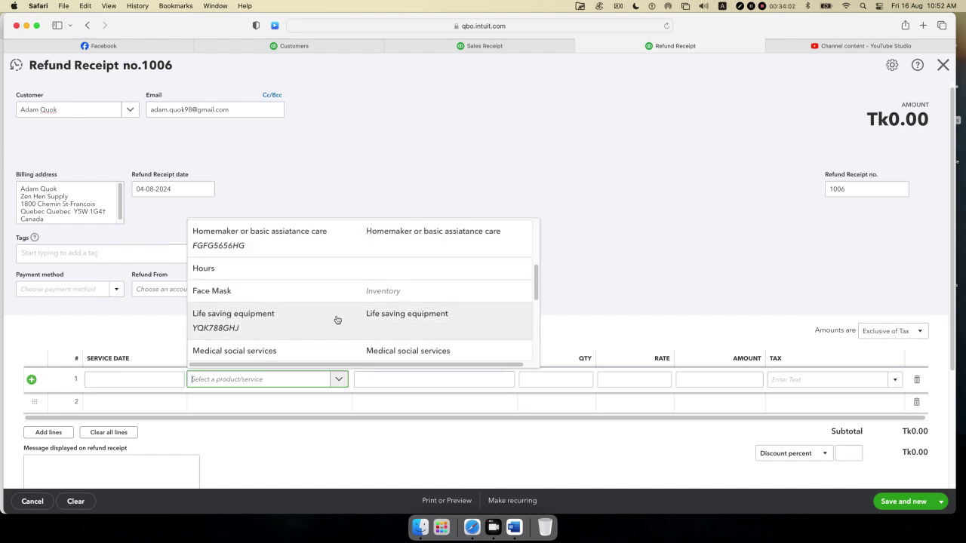
pyautogui.scroll(-2, 338, 320)
pyautogui.scroll(-2, 337, 320)
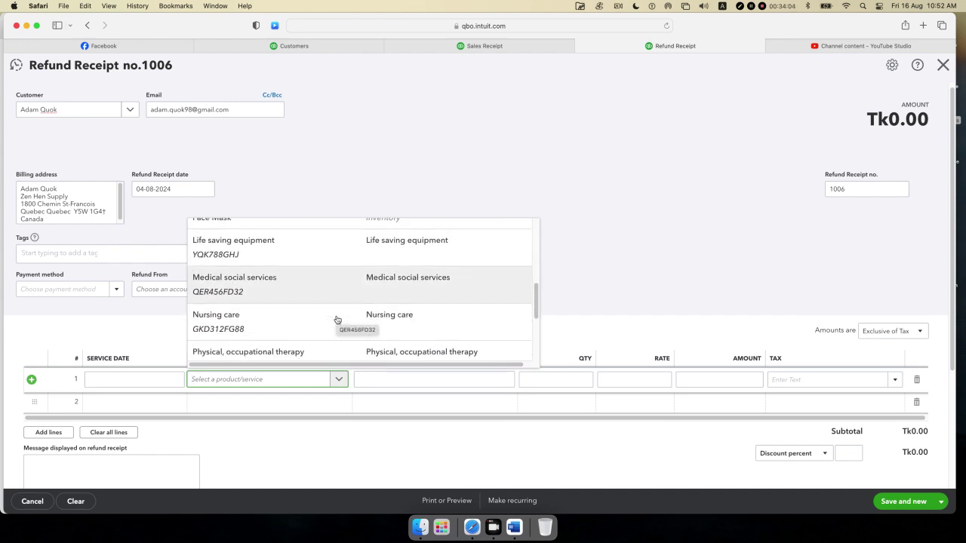
pyautogui.scroll(-3, 337, 320)
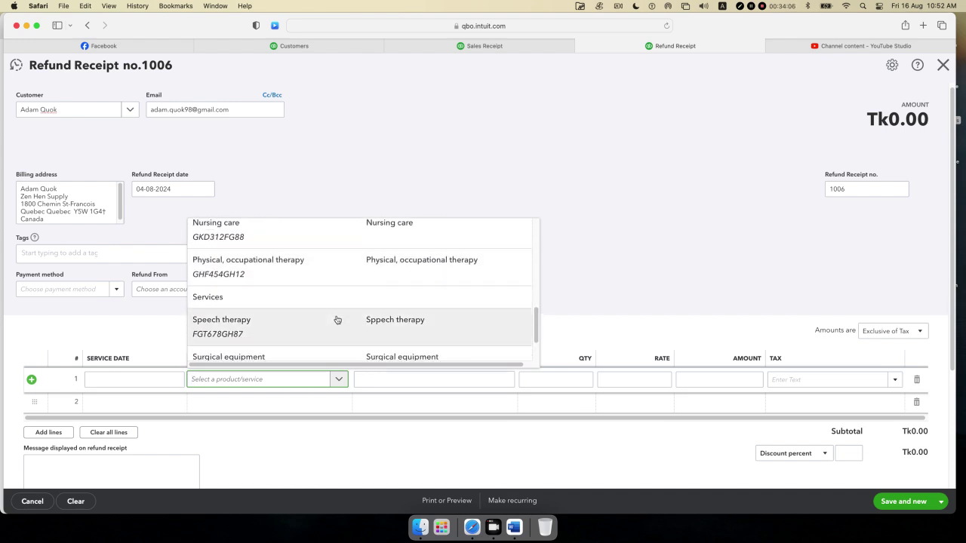
pyautogui.click(253, 358)
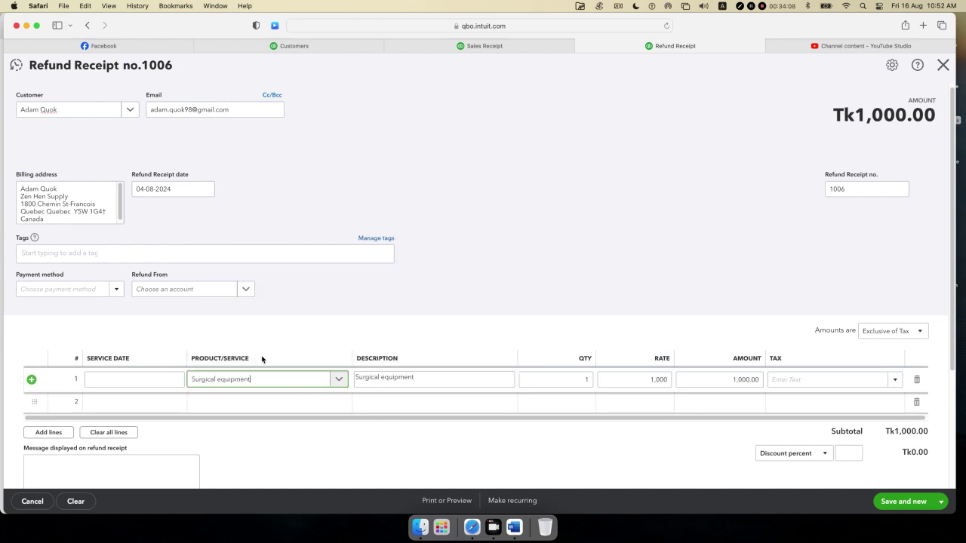
pyautogui.click(574, 380)
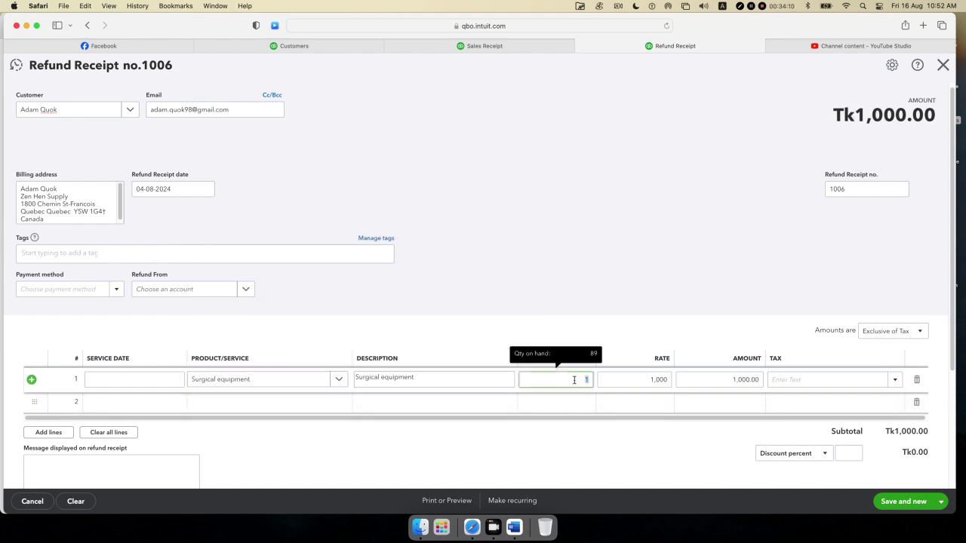
pyautogui.click(587, 276)
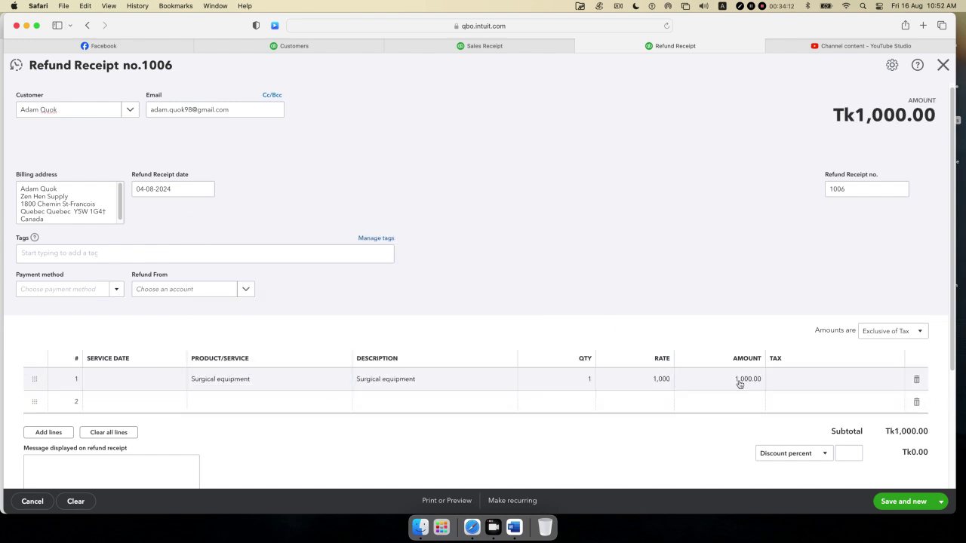
# - Apply Sales Tax 20% to the Surgical equipment line and review the refund receipt's totals
pyautogui.click(837, 384)
pyautogui.click(895, 380)
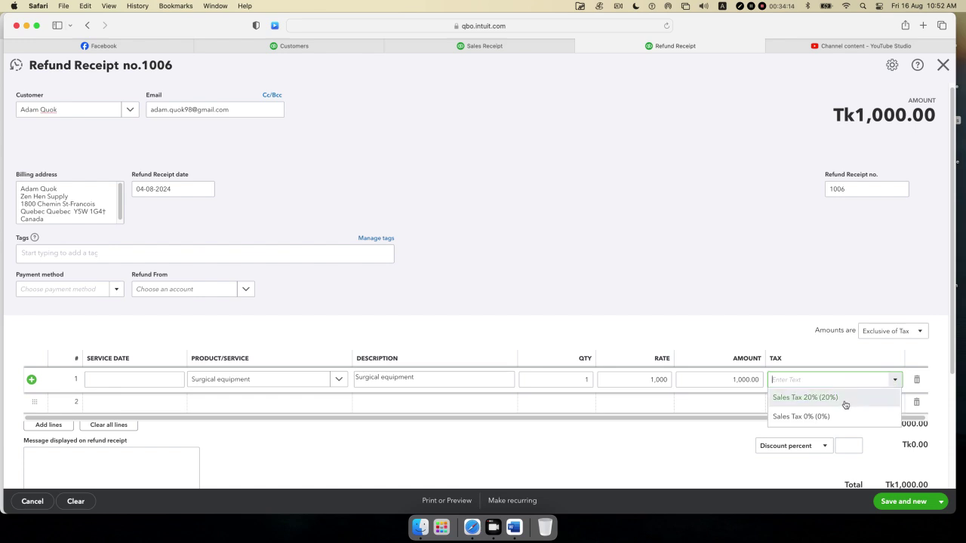
pyautogui.press('Return')
pyautogui.click(723, 277)
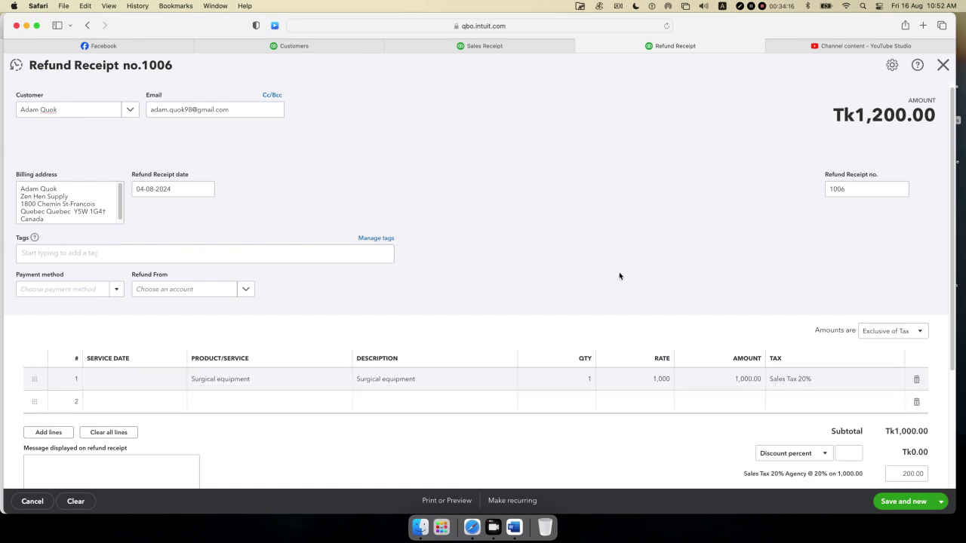
pyautogui.scroll(-2, 619, 277)
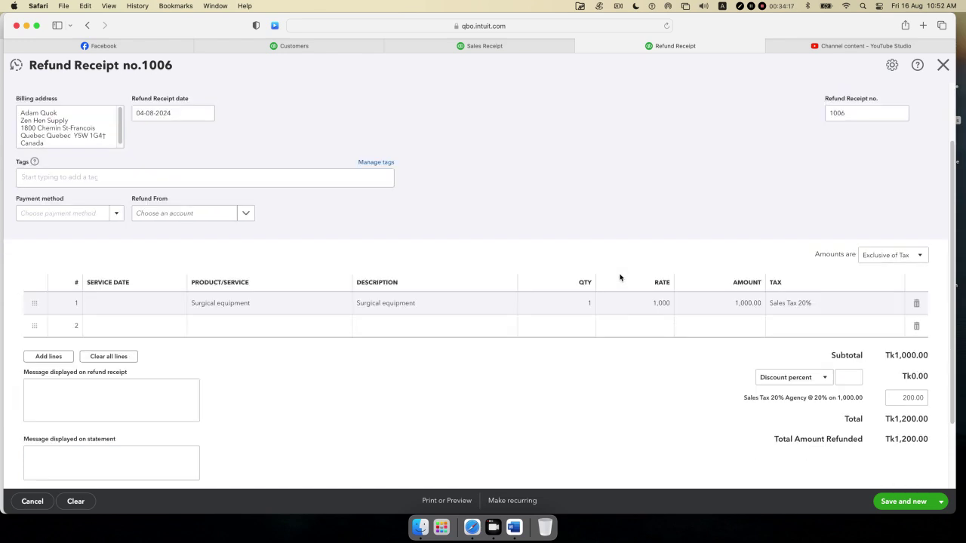
pyautogui.click(942, 502)
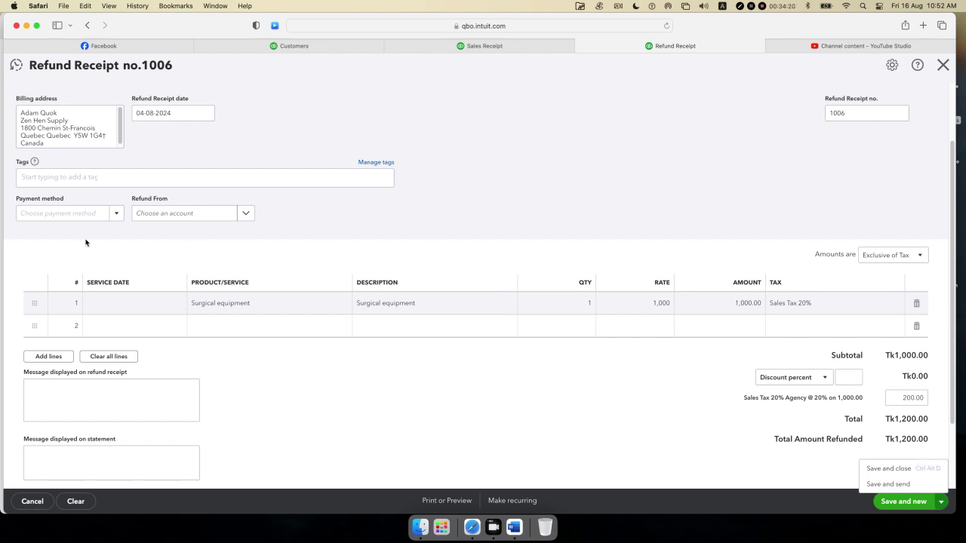
# - Set the refund receipt's payment method to Cash
pyautogui.click(114, 216)
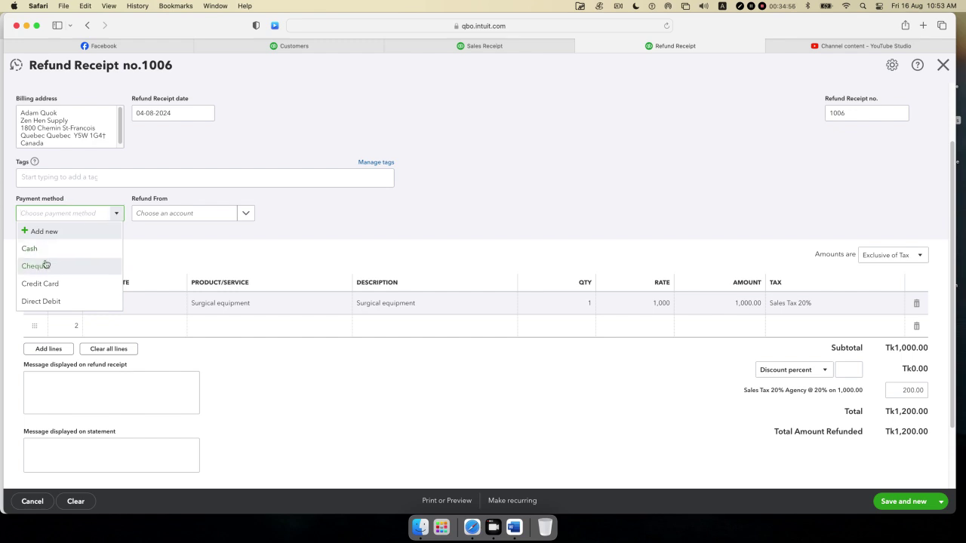
pyautogui.click(43, 267)
pyautogui.click(117, 215)
pyautogui.click(29, 251)
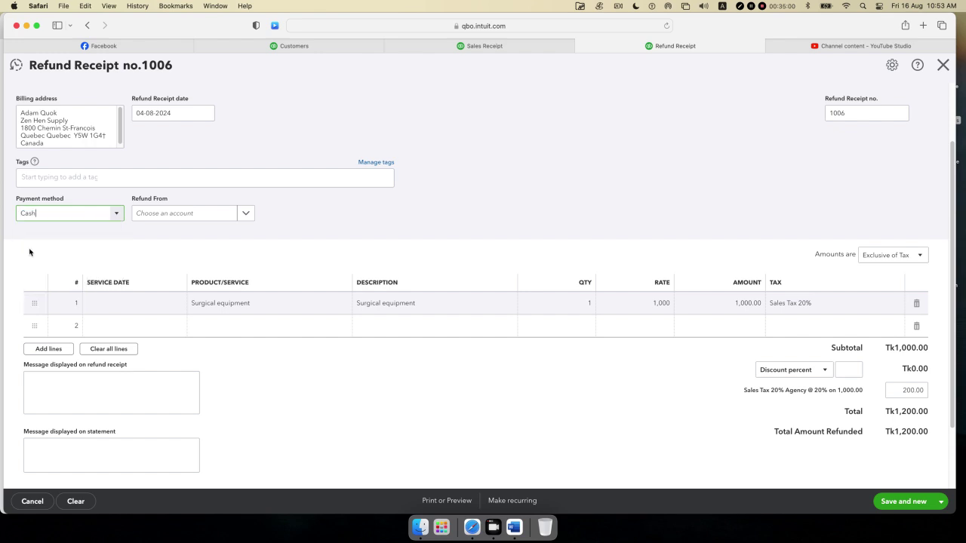
# - Start a new refund-from account with the detail type Cash on hand and name it Running Cash
pyautogui.click(244, 214)
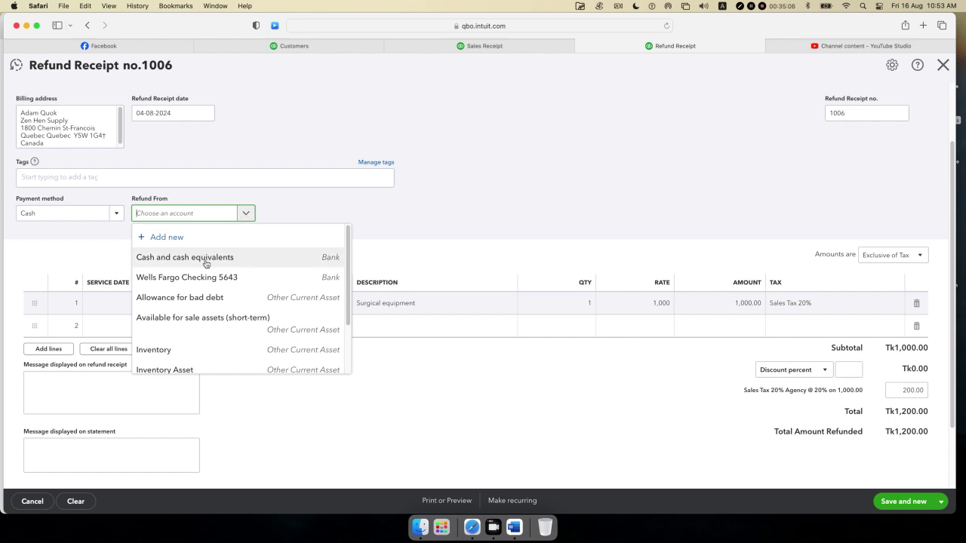
pyautogui.click(169, 239)
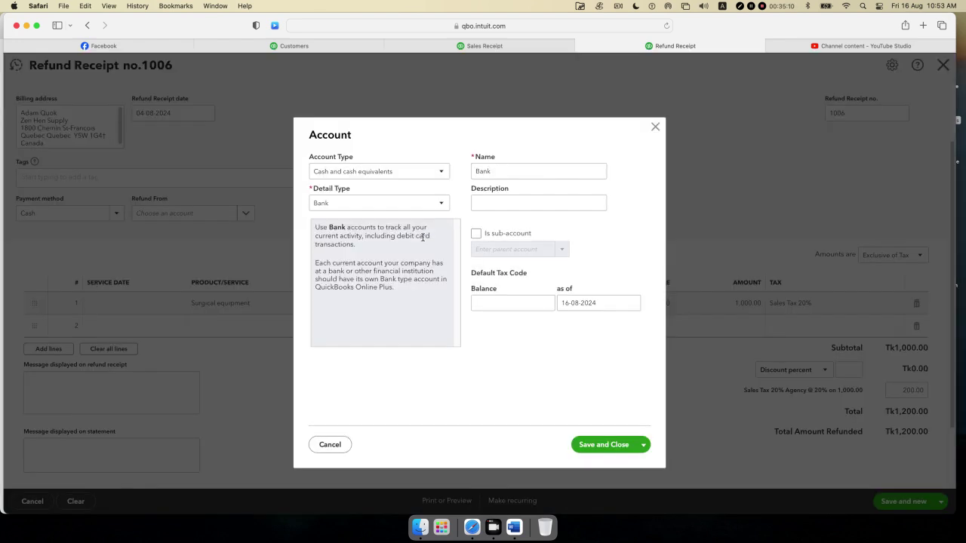
pyautogui.click(439, 208)
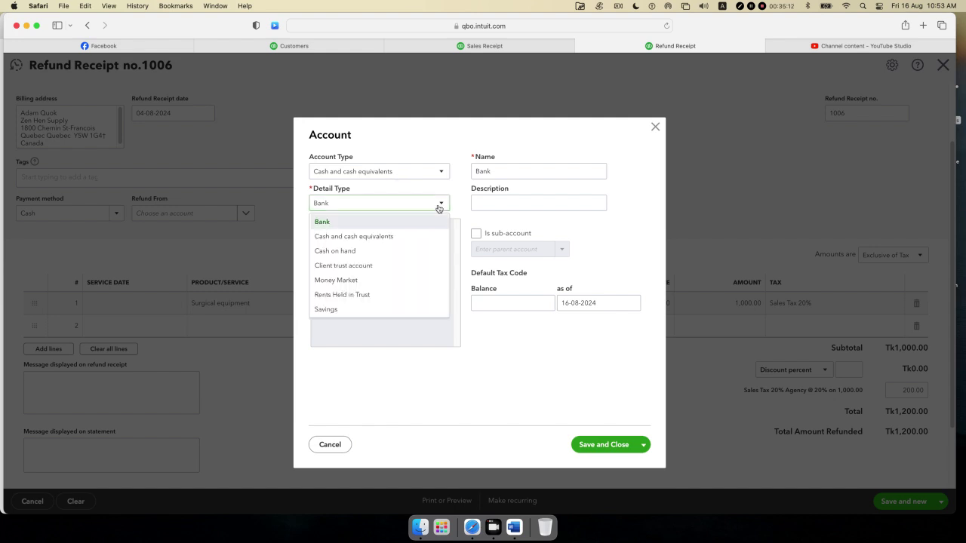
pyautogui.click(395, 250)
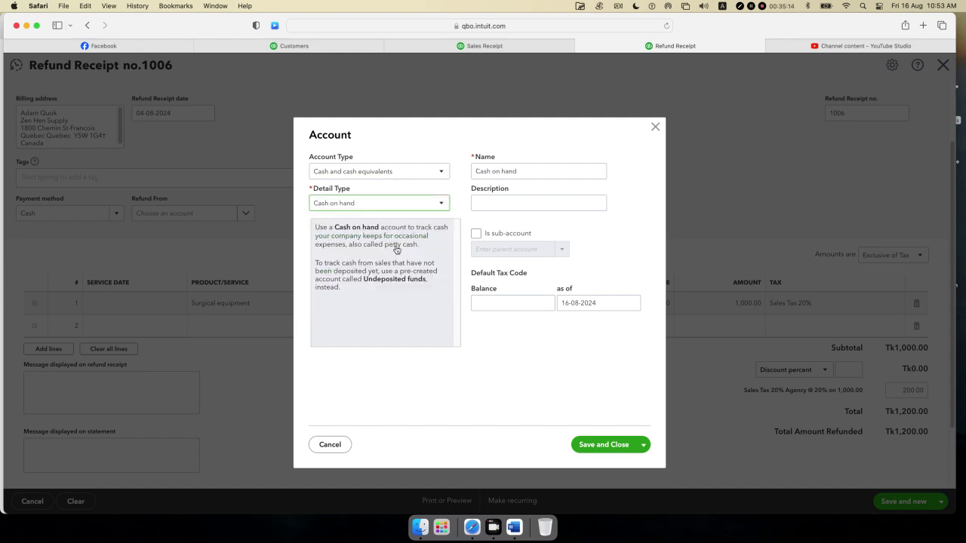
pyautogui.tripleClick(473, 172)
pyautogui.press('BackSpace')
pyautogui.write('R')
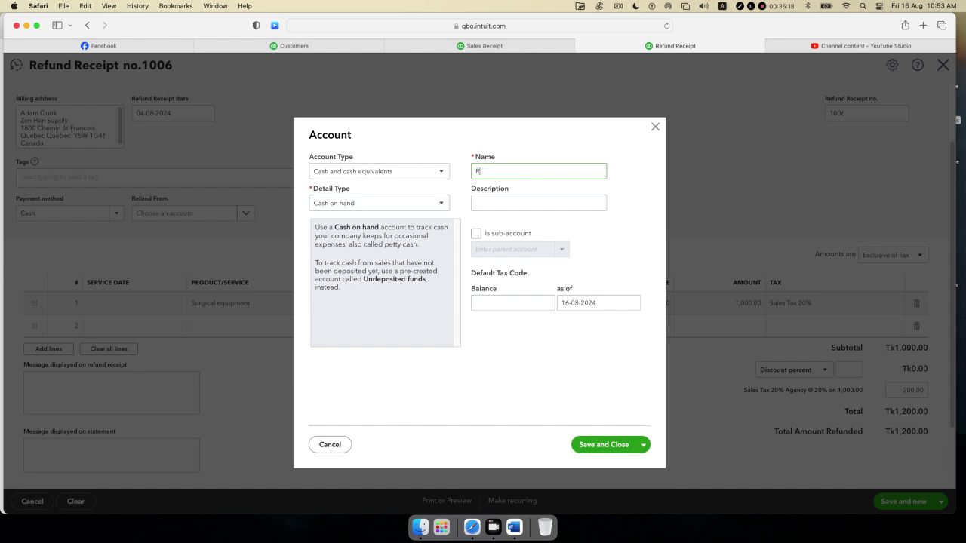
pyautogui.write('unning Cash')
# - Give the Running Cash account an opening balance of 2000 as of 01-08-2021, and save and close it
pyautogui.click(632, 304)
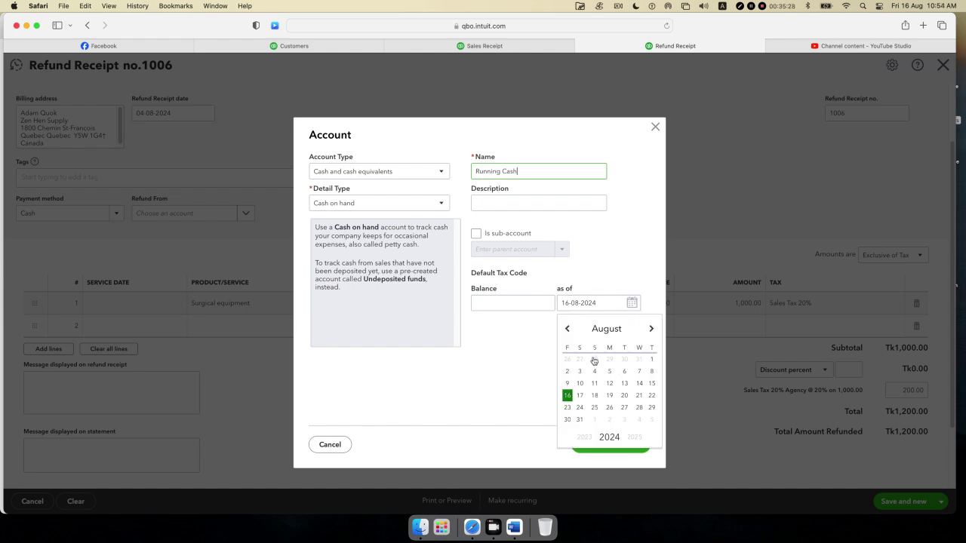
pyautogui.scroll(3, 582, 446)
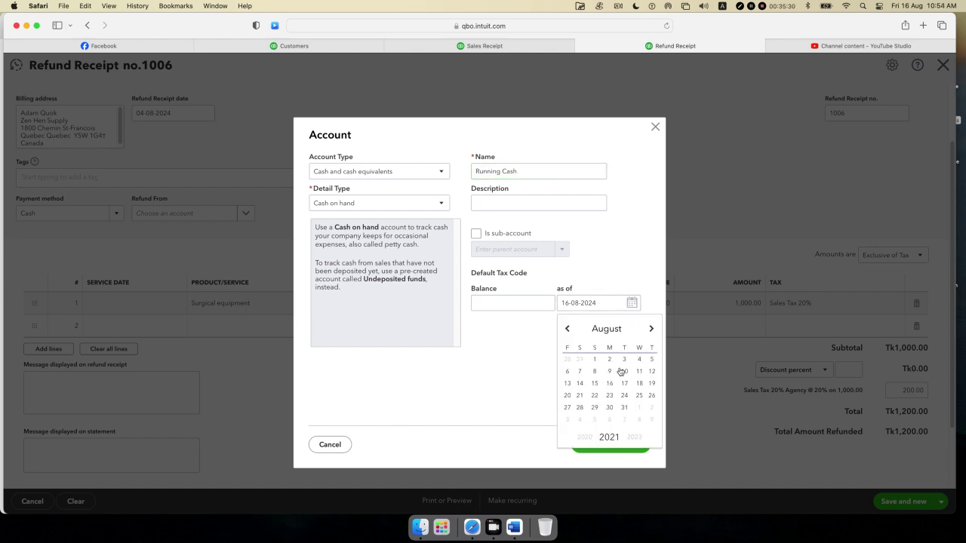
pyautogui.click(595, 360)
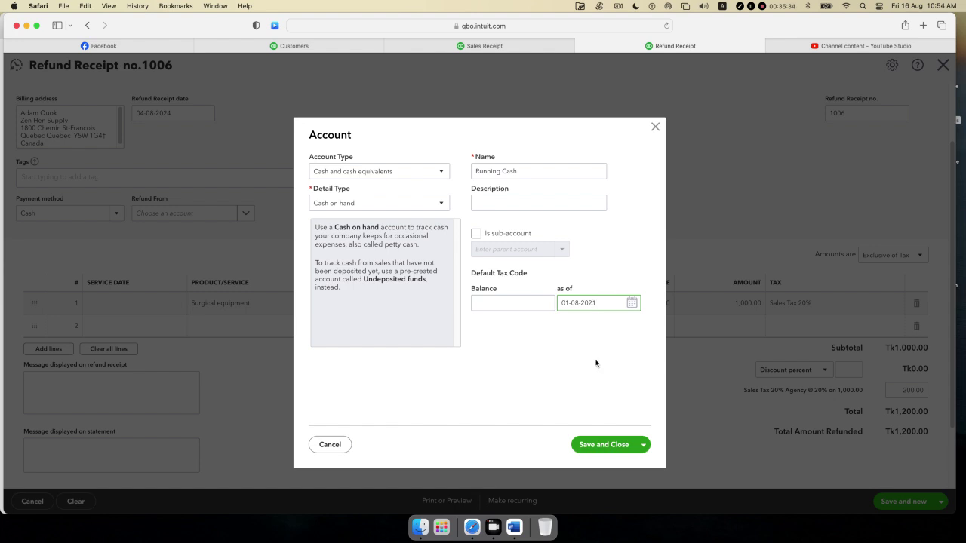
pyautogui.click(548, 303)
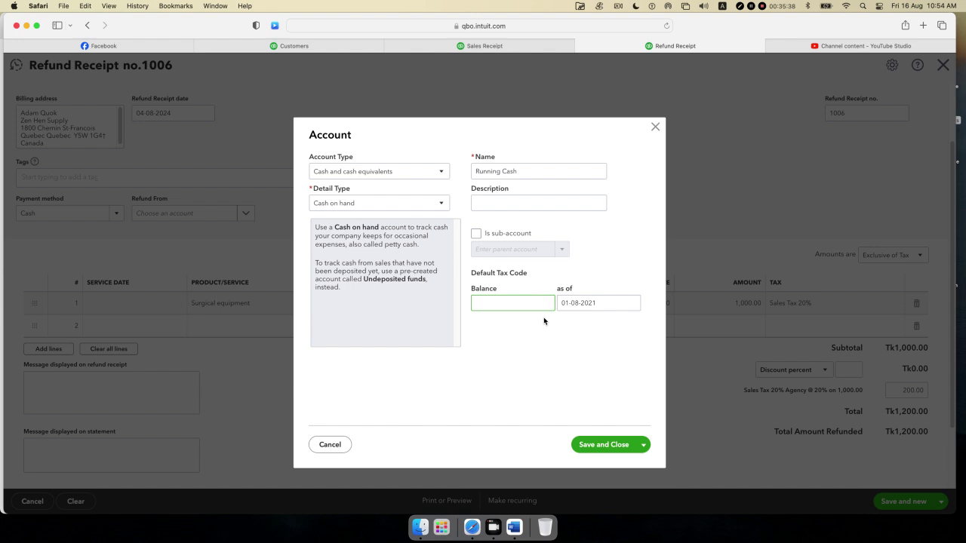
pyautogui.write('2000')
pyautogui.click(599, 447)
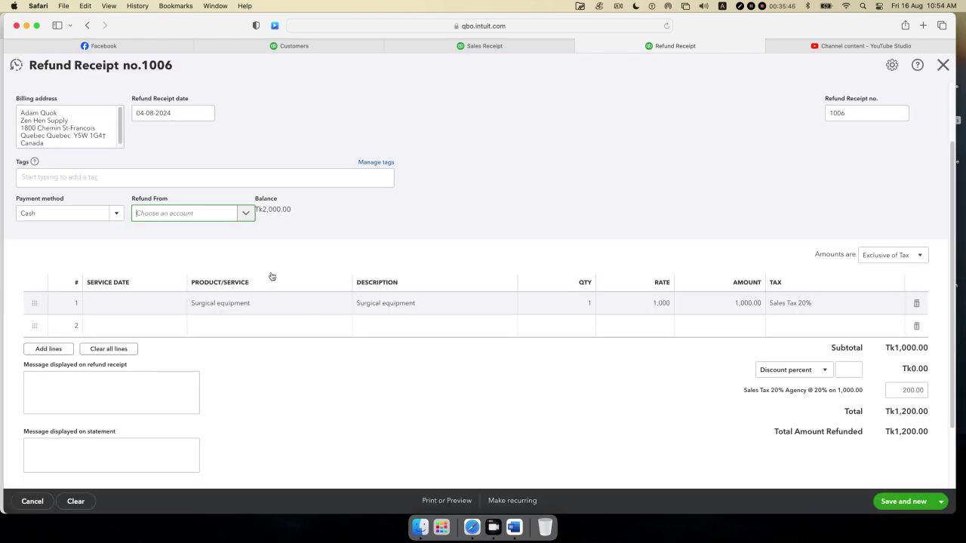
# - Choose Running Cash as the account to refund from, and save and close the refund receipt
pyautogui.click(245, 216)
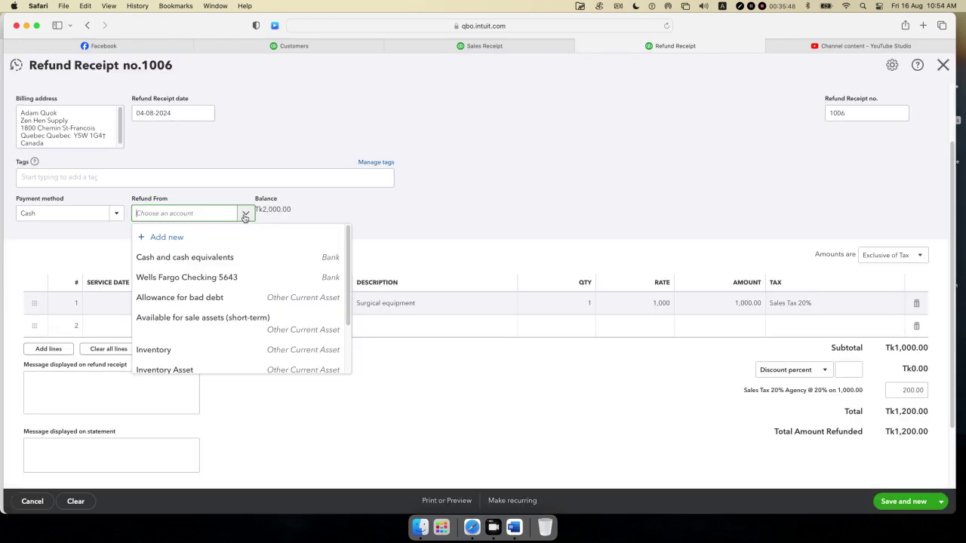
pyautogui.write('runn')
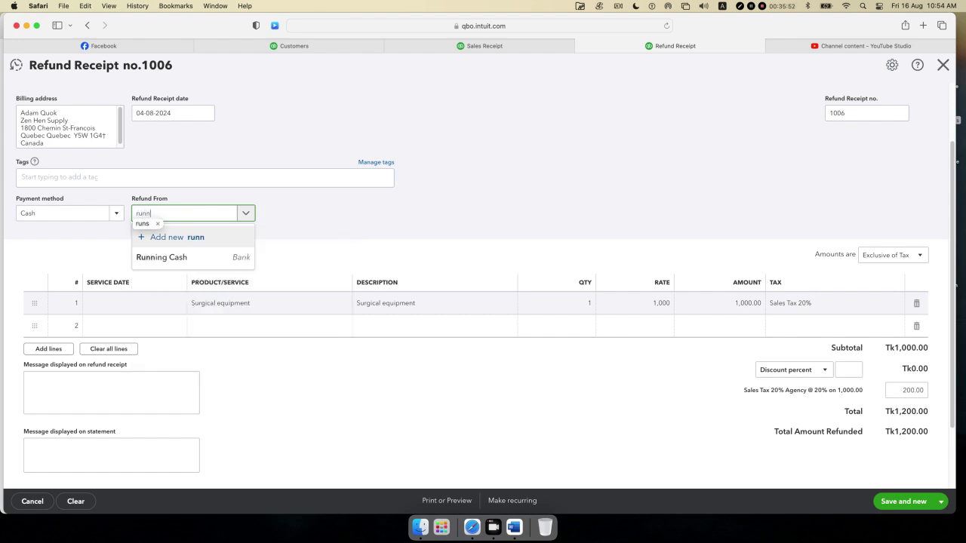
pyautogui.click(197, 261)
pyautogui.click(366, 233)
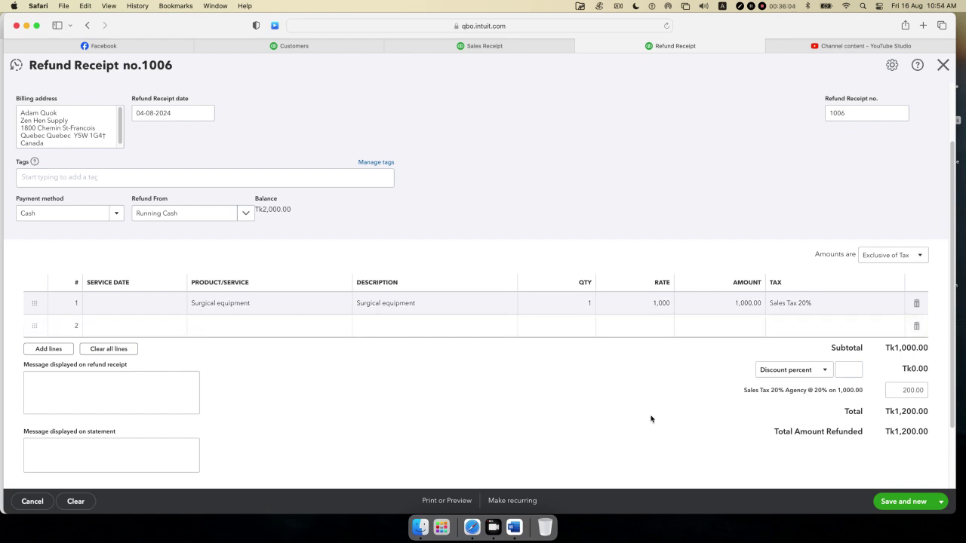
pyautogui.click(941, 506)
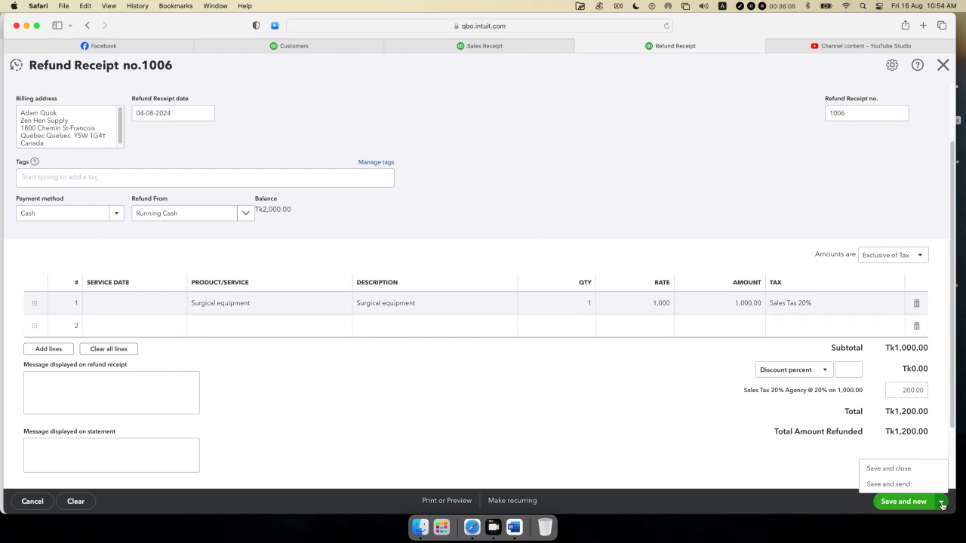
pyautogui.click(905, 471)
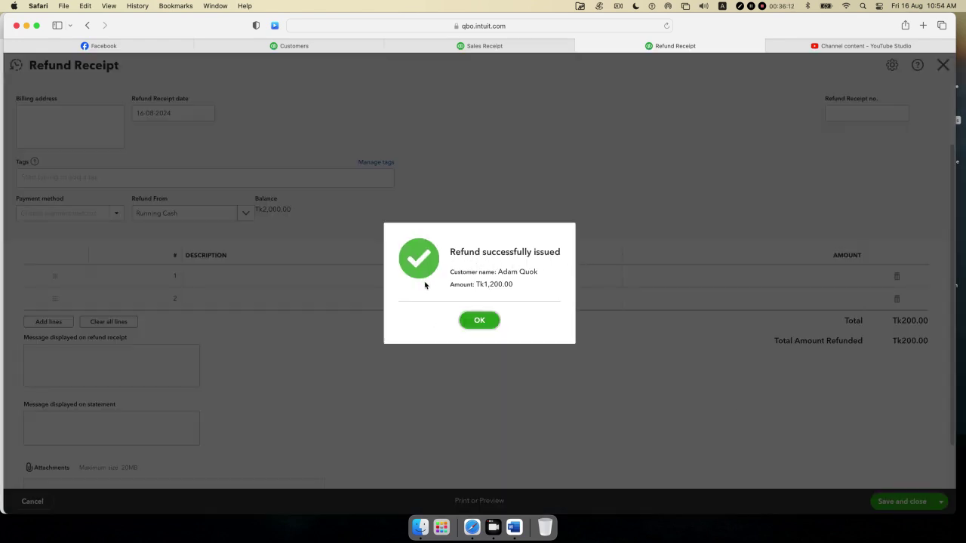
pyautogui.click(476, 323)
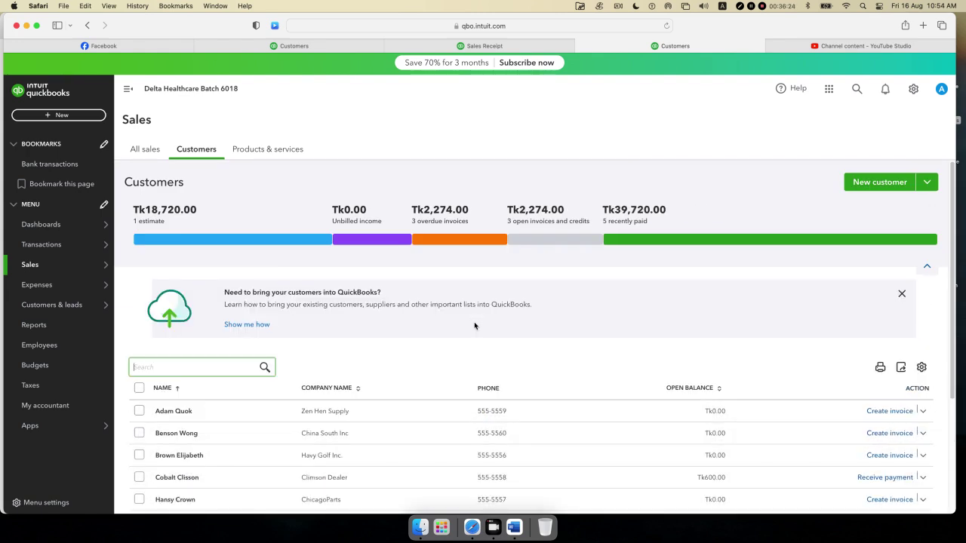
# - Open the chart of accounts to check the Running Cash account's balance
pyautogui.moveTo(83, 245)
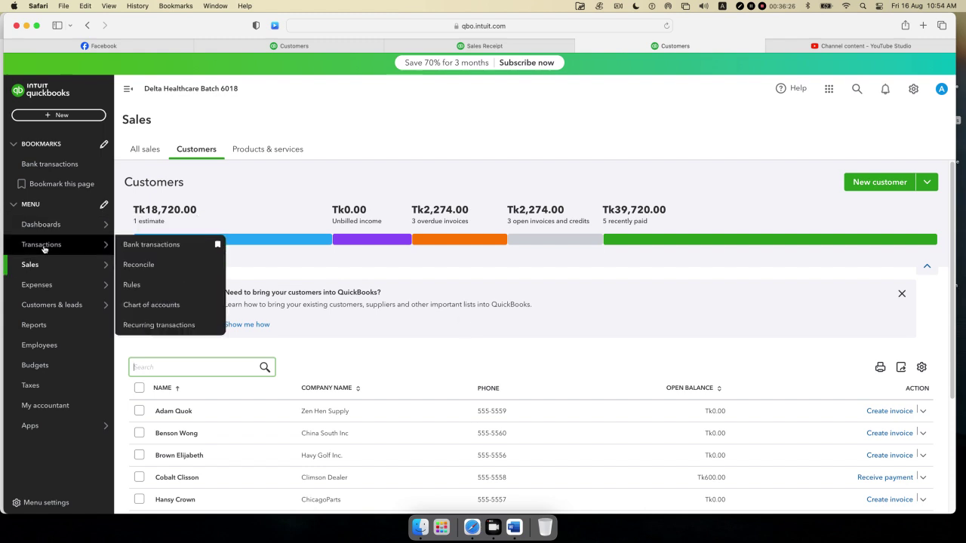
pyautogui.click(143, 305)
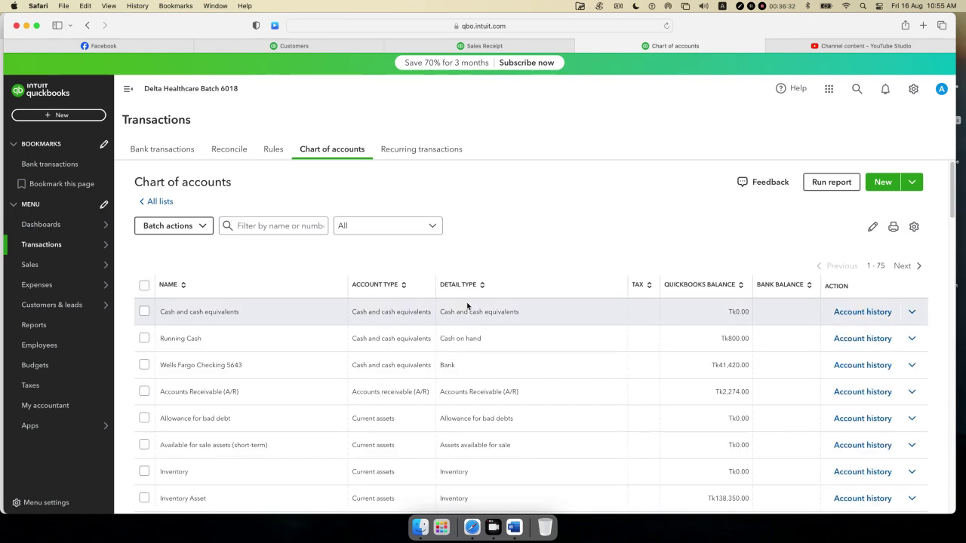
# - Review the account balances in the chart of accounts, and open the list of new transaction types
pyautogui.scroll(-2, 467, 306)
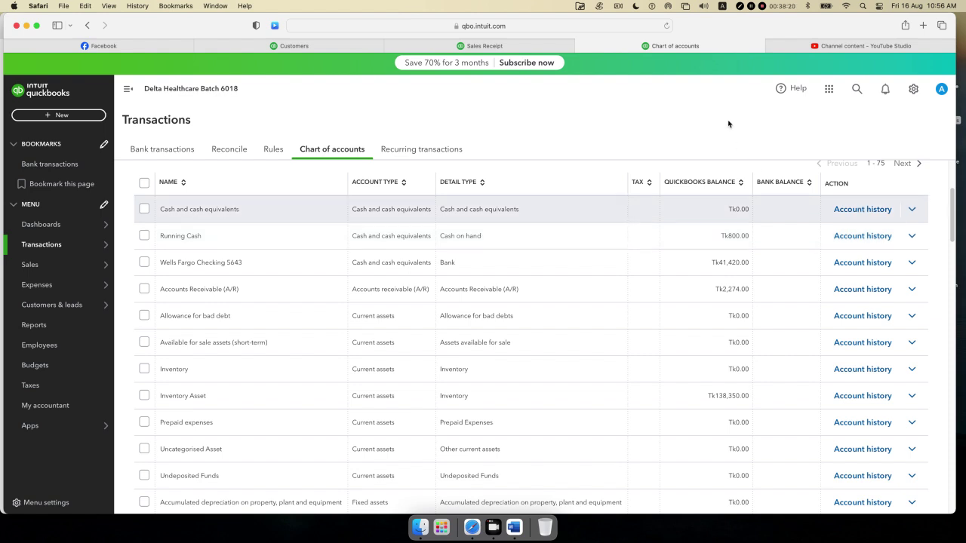
pyautogui.click(62, 117)
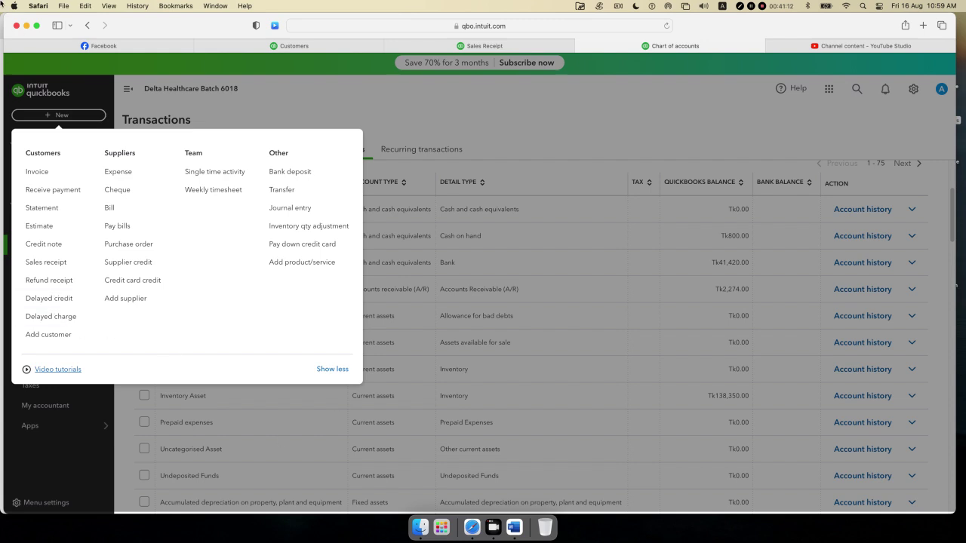
# - Switch to Finder, go to the Class 02 QB-02 folder in the class materials and open Customer Invoice.xlsx
pyautogui.press('super+m')
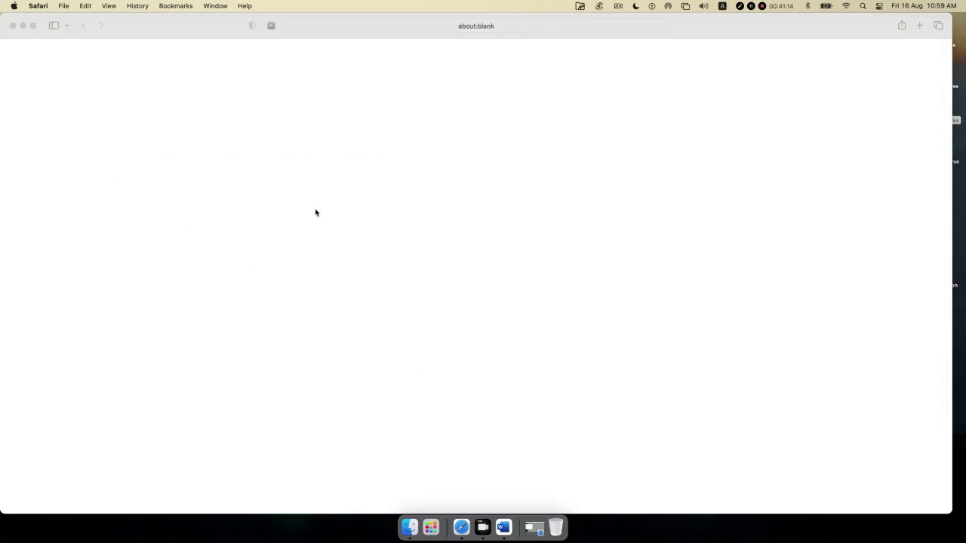
pyautogui.press('super+m')
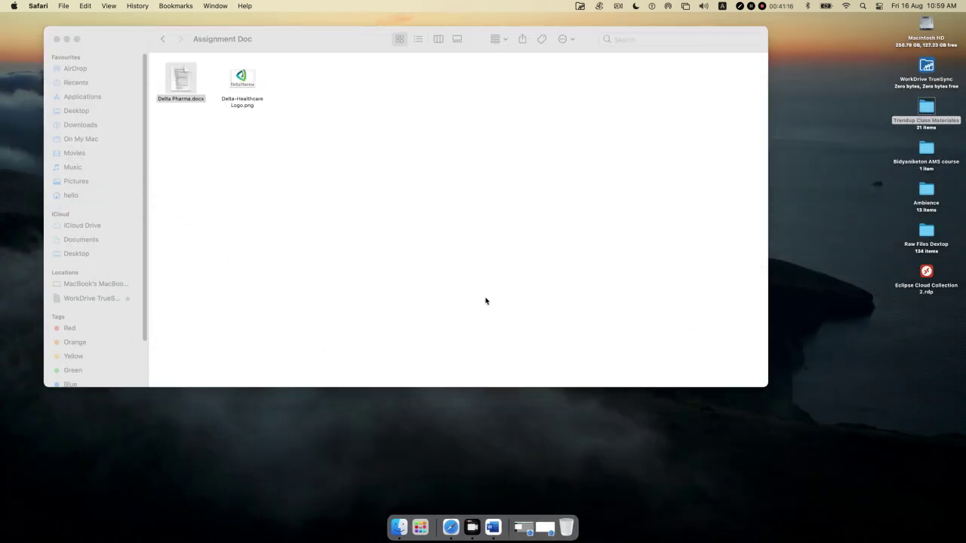
pyautogui.click(163, 38)
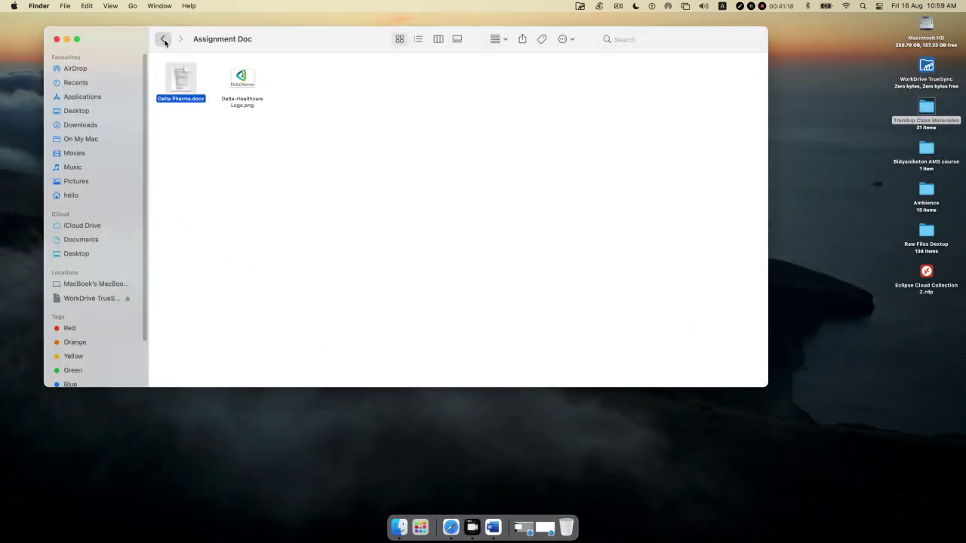
pyautogui.click(162, 39)
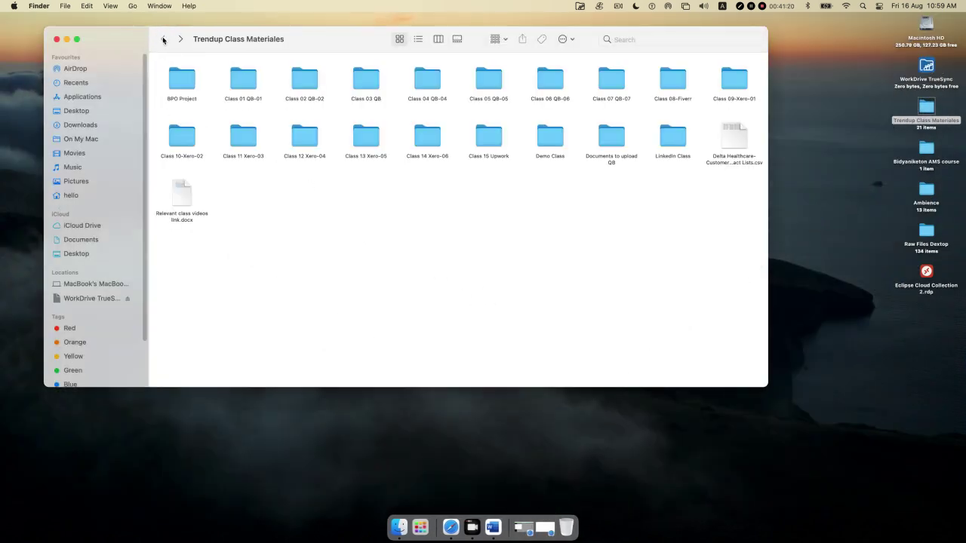
pyautogui.doubleClick(310, 89)
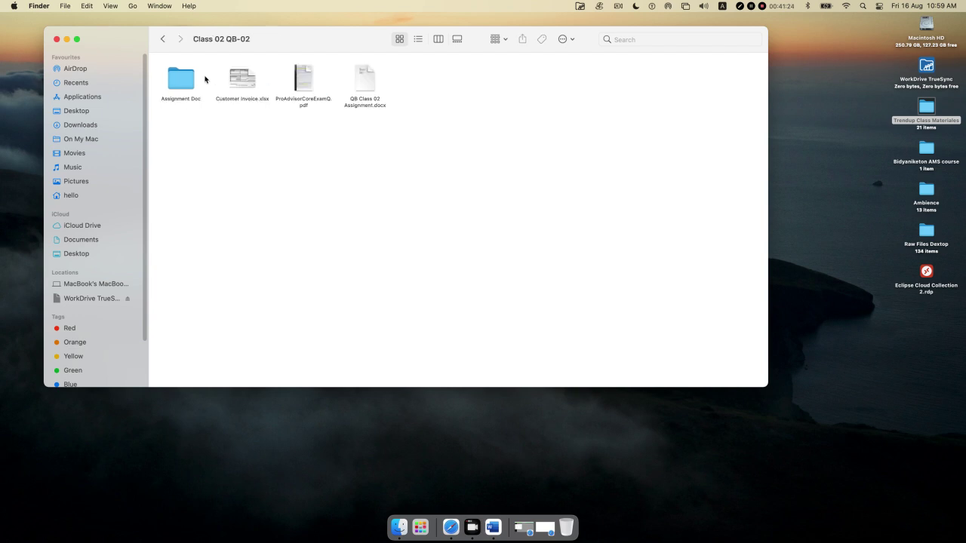
pyautogui.click(250, 82)
pyautogui.doubleClick(249, 82)
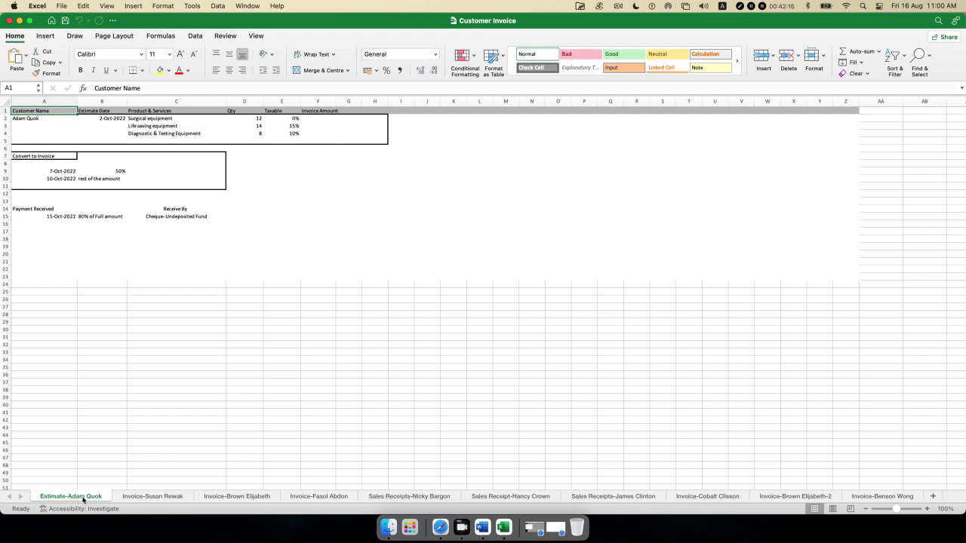
# - Look through the workbook's customer invoice and sales receipt sheets up to the last one
pyautogui.click(160, 497)
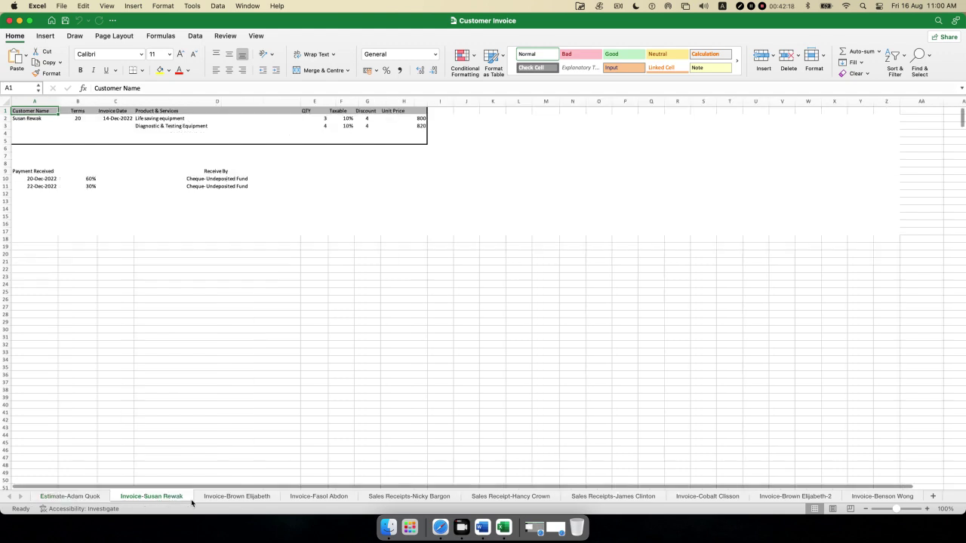
pyautogui.click(234, 498)
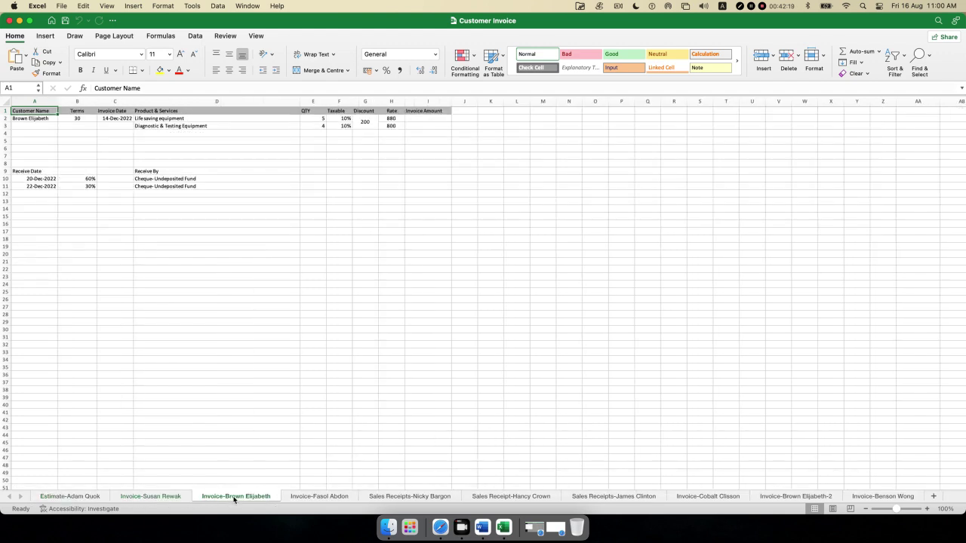
pyautogui.click(329, 498)
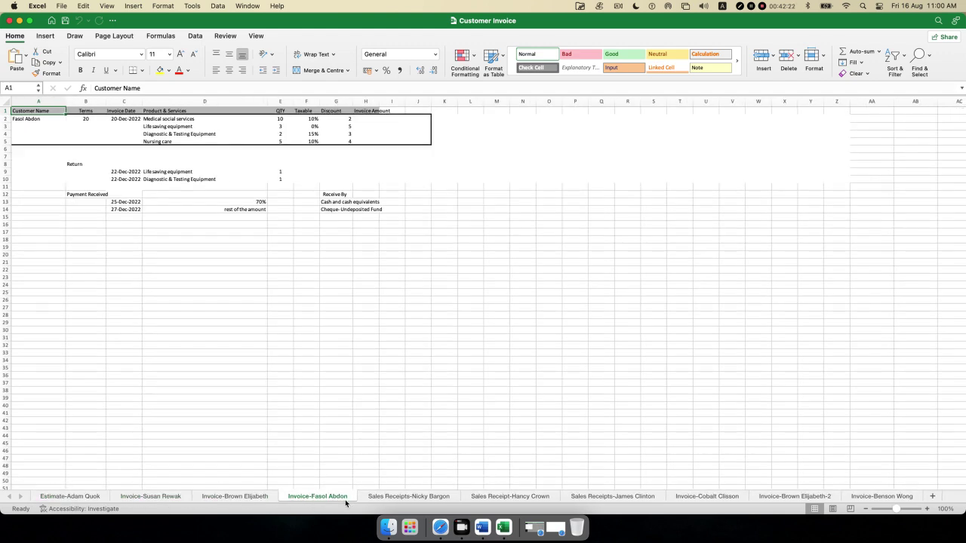
pyautogui.click(403, 499)
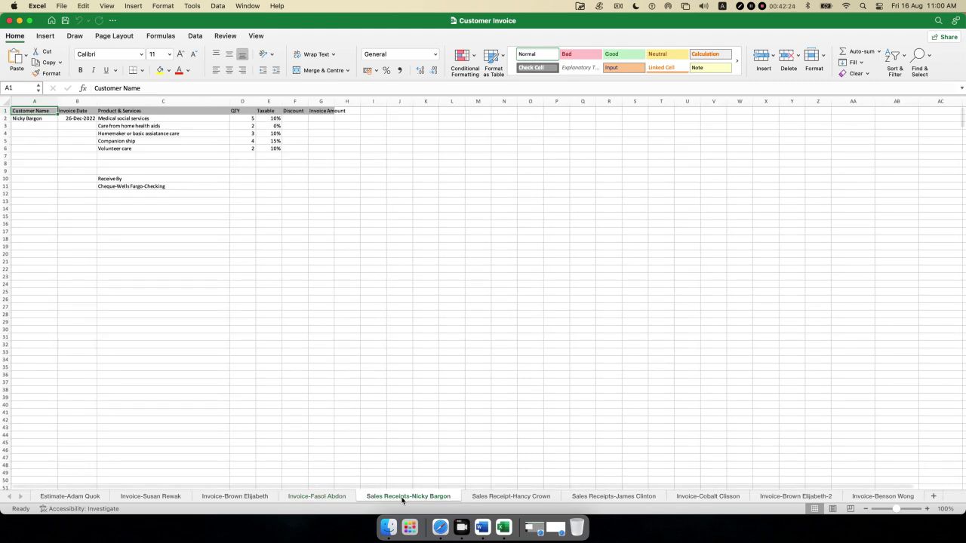
pyautogui.click(647, 501)
pyautogui.click(714, 498)
pyautogui.click(789, 499)
pyautogui.click(896, 498)
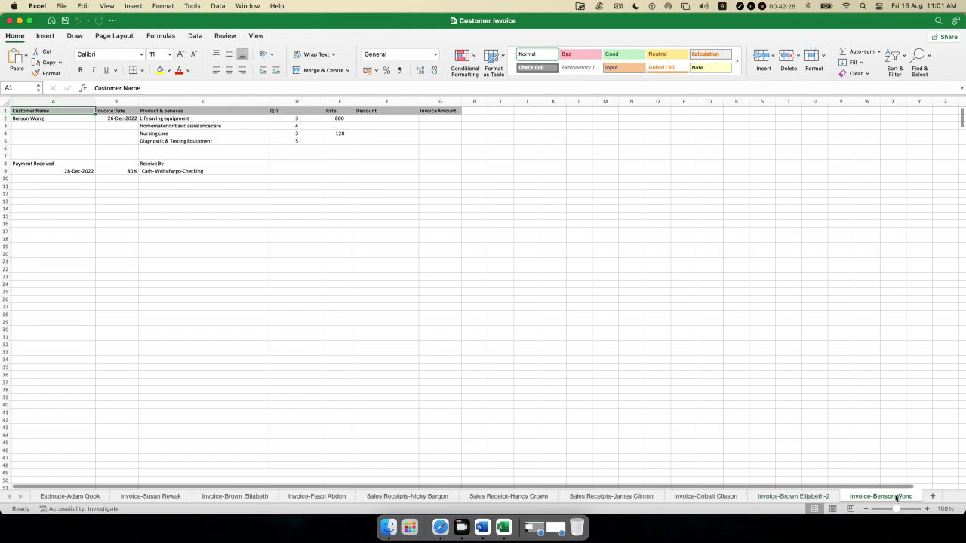
# - Return to the estimate sheet at the start of the workbook and enlarge its entries for reading
pyautogui.click(60, 500)
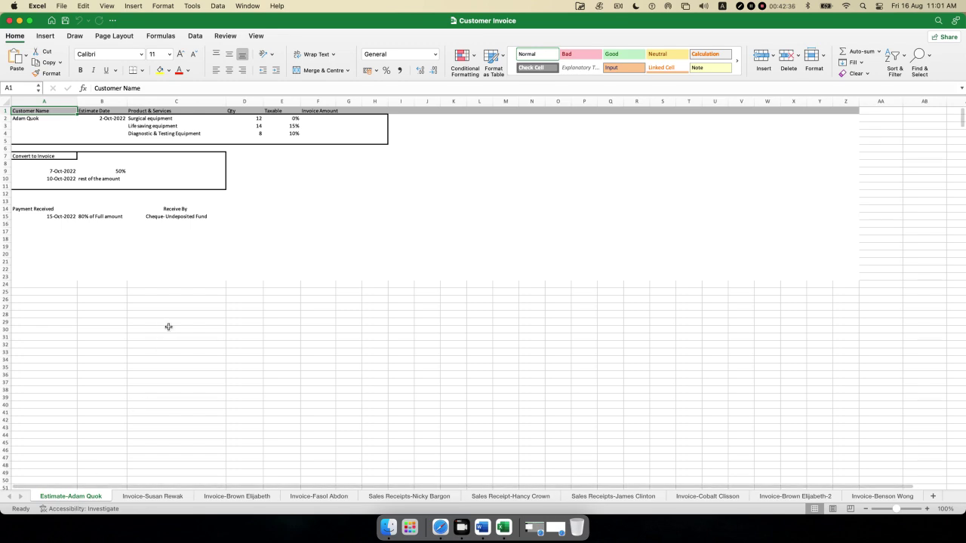
pyautogui.scroll(5, 168, 327)
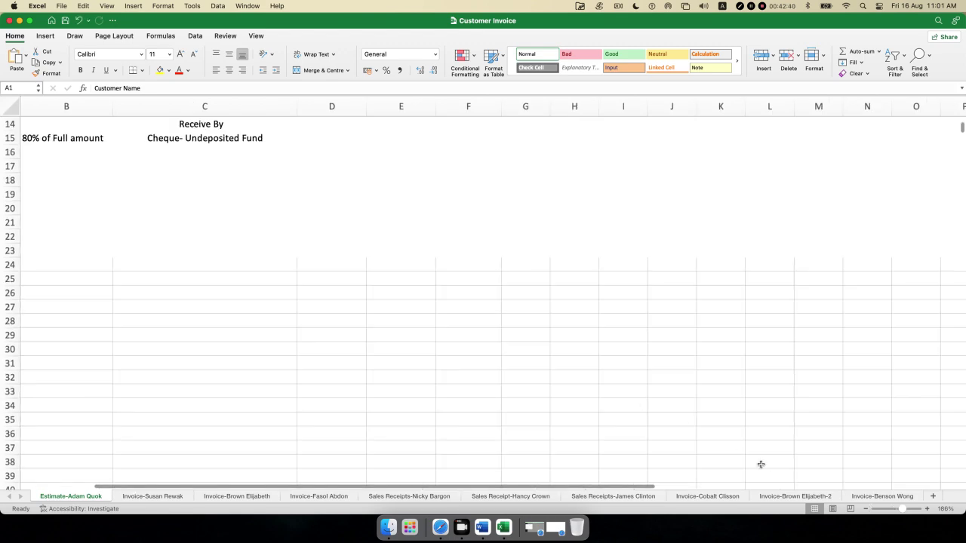
pyautogui.scroll(5, 327, 324)
pyautogui.hscroll(-2, 327, 324)
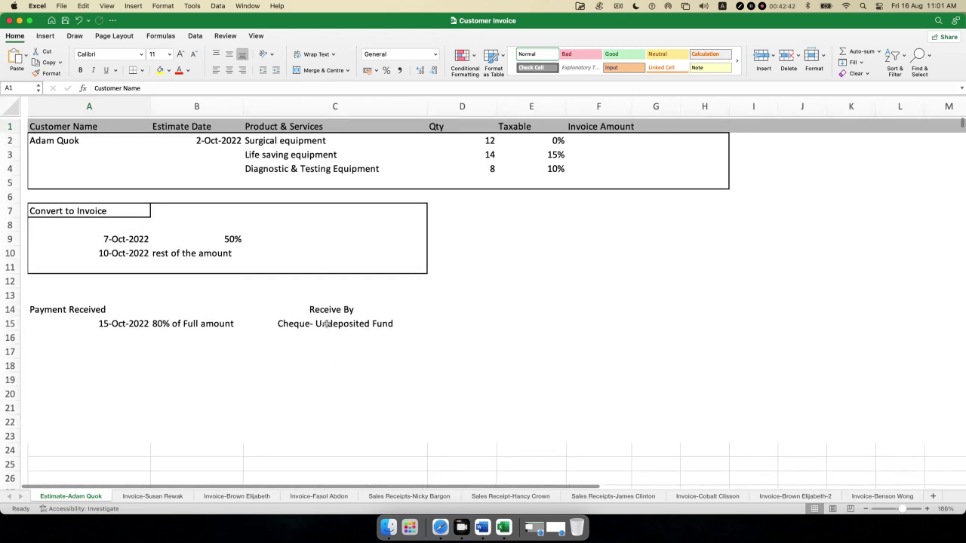
pyautogui.hscroll(1, 327, 323)
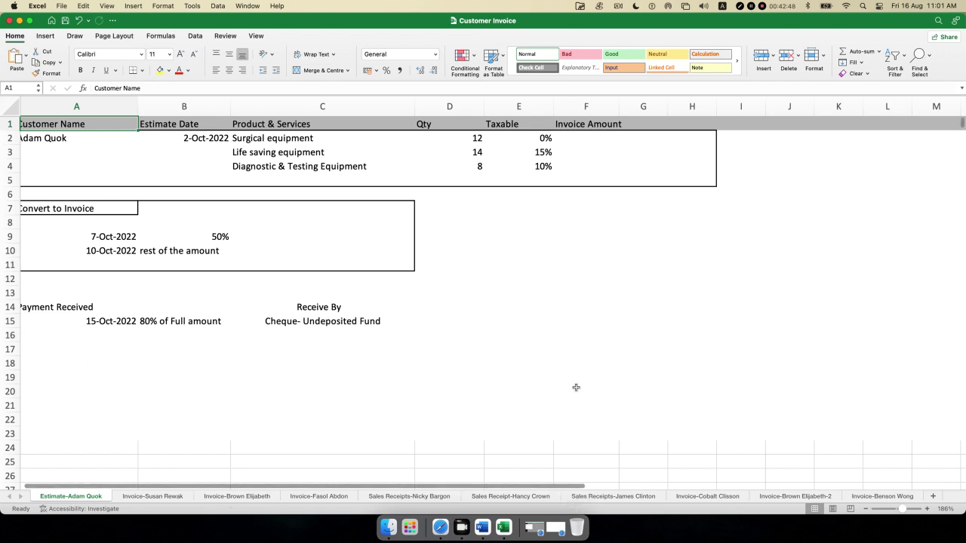
pyautogui.click(110, 151)
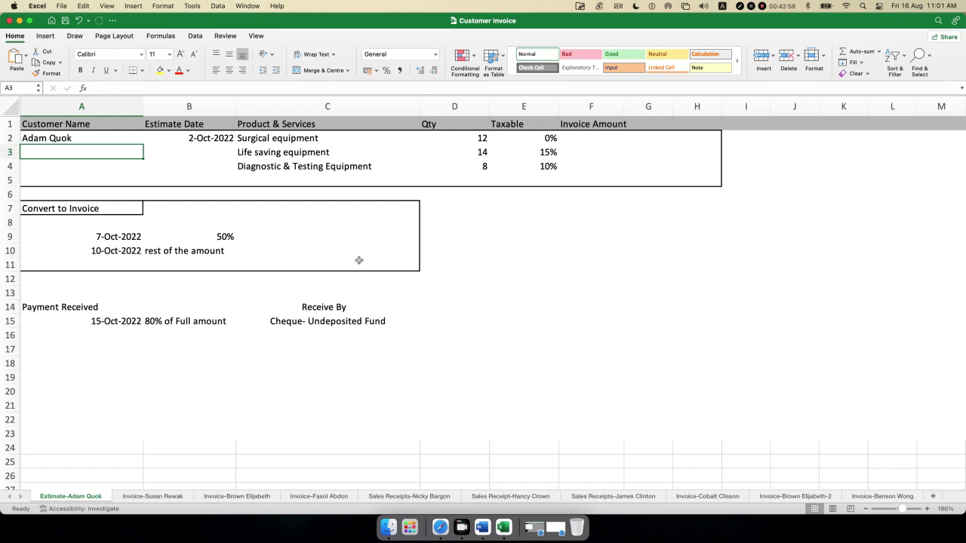
# - Switch to Safari, close the blank browser window and start a new estimate in QuickBooks
pyautogui.click(440, 528)
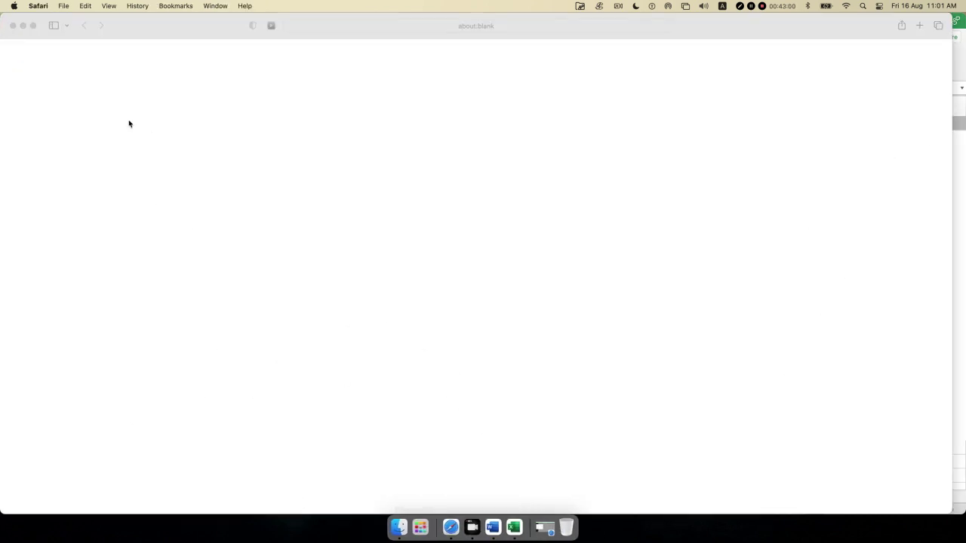
pyautogui.click(13, 27)
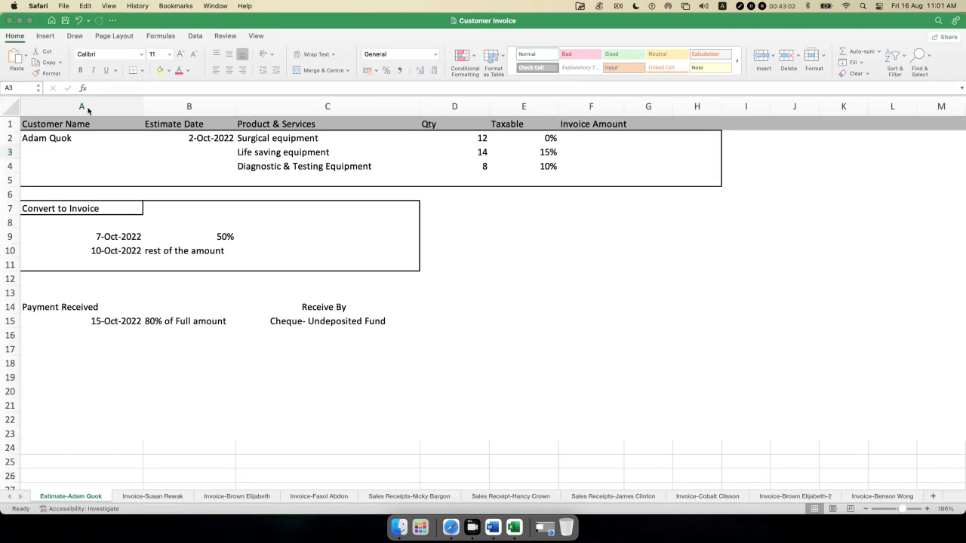
pyautogui.click(451, 528)
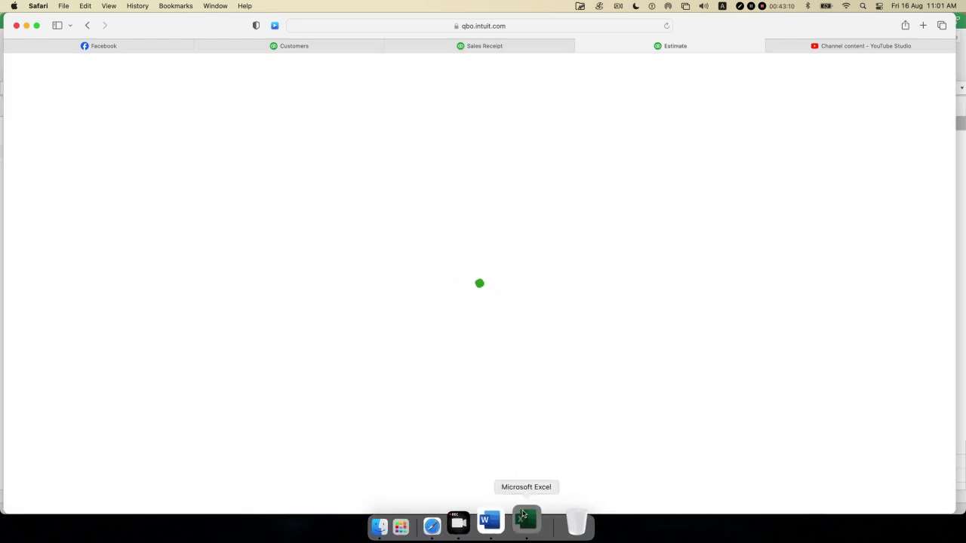
# - Switch back to Excel and examine the estimate's date, products, quantities and tax rates
pyautogui.click(521, 523)
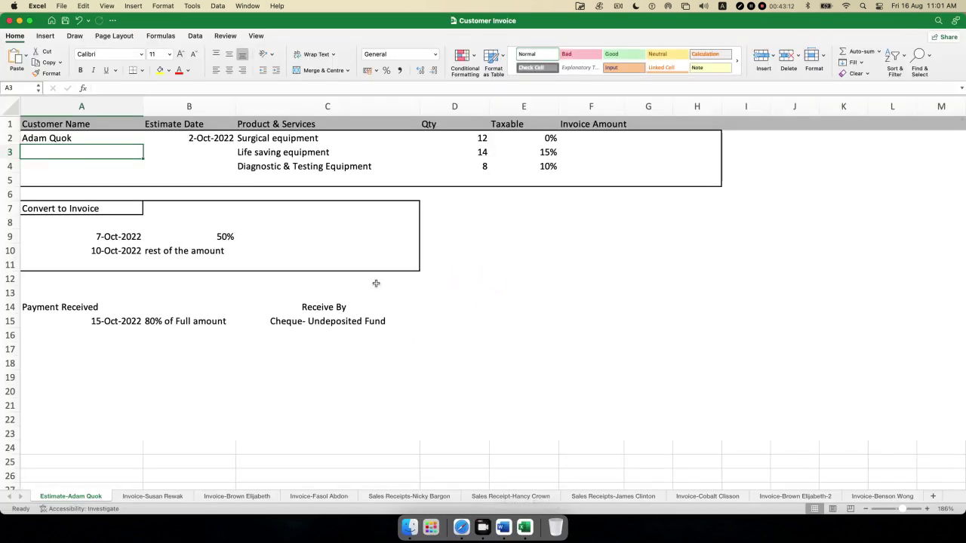
pyautogui.click(190, 135)
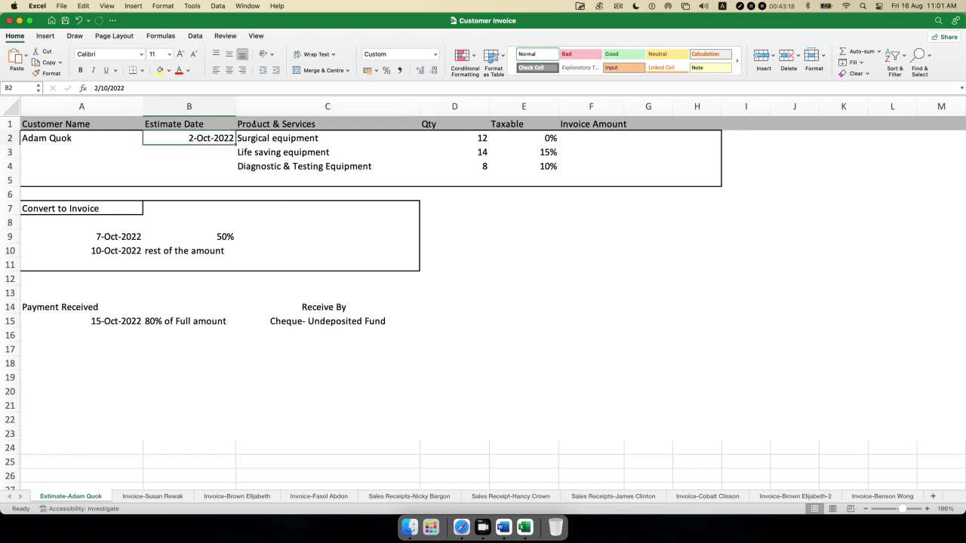
pyautogui.moveTo(294, 137); pyautogui.dragTo(294, 165)
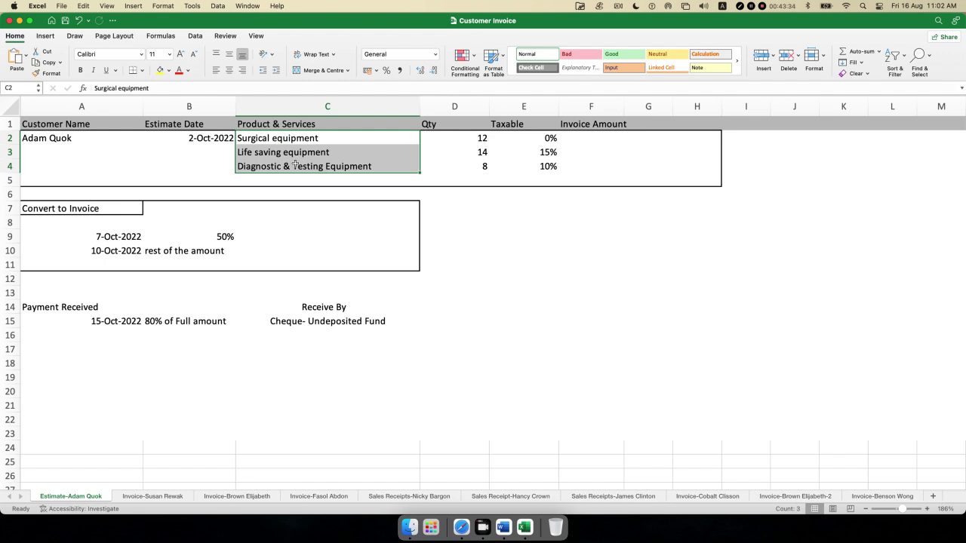
pyautogui.click(479, 140)
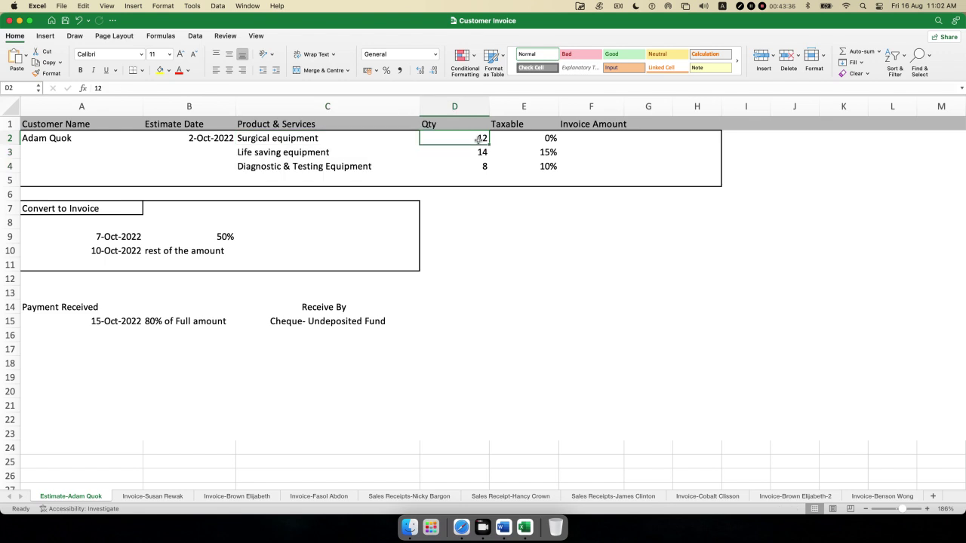
pyautogui.moveTo(479, 140); pyautogui.dragTo(476, 163)
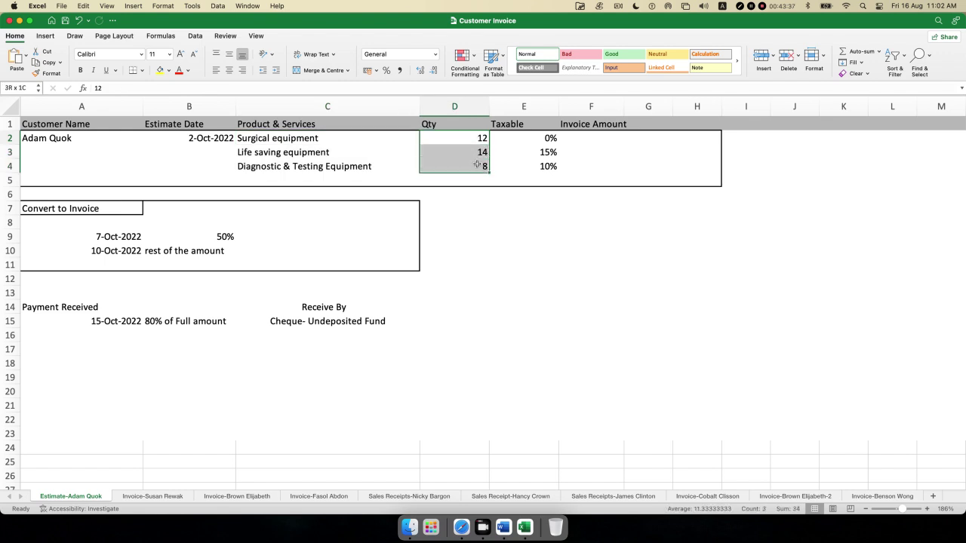
pyautogui.click(530, 138)
pyautogui.moveTo(531, 138); pyautogui.dragTo(561, 165)
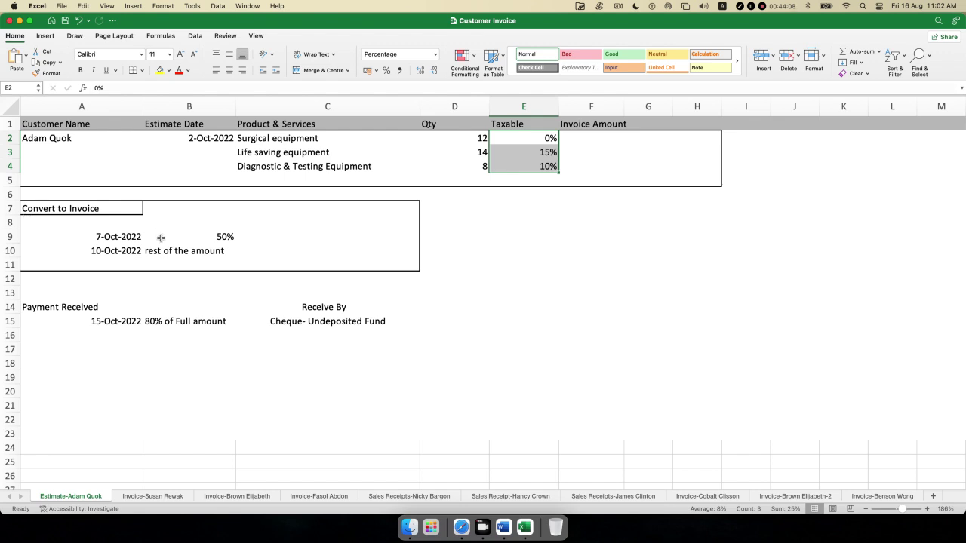
# - Examine the dates and amounts for converting the estimate to invoices, and the payment received details
pyautogui.click(103, 236)
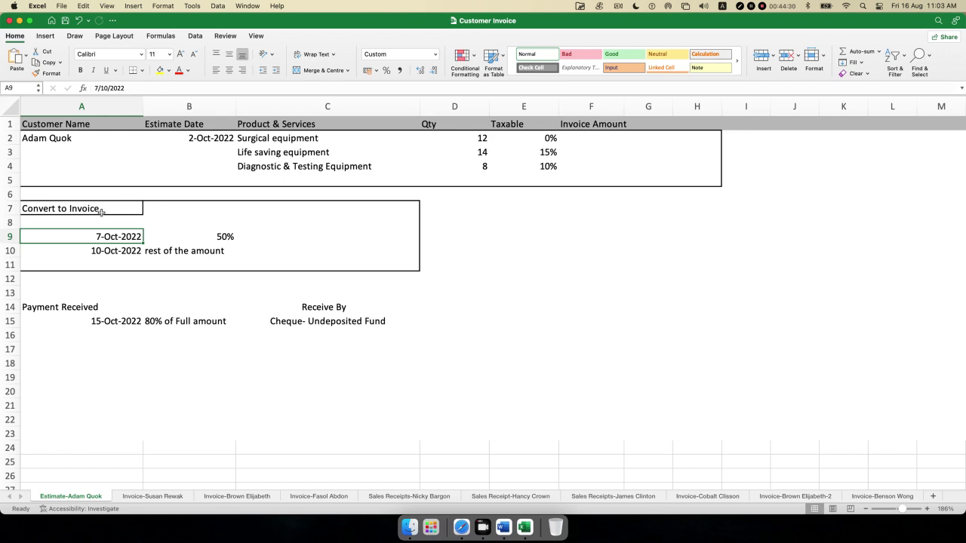
pyautogui.click(97, 253)
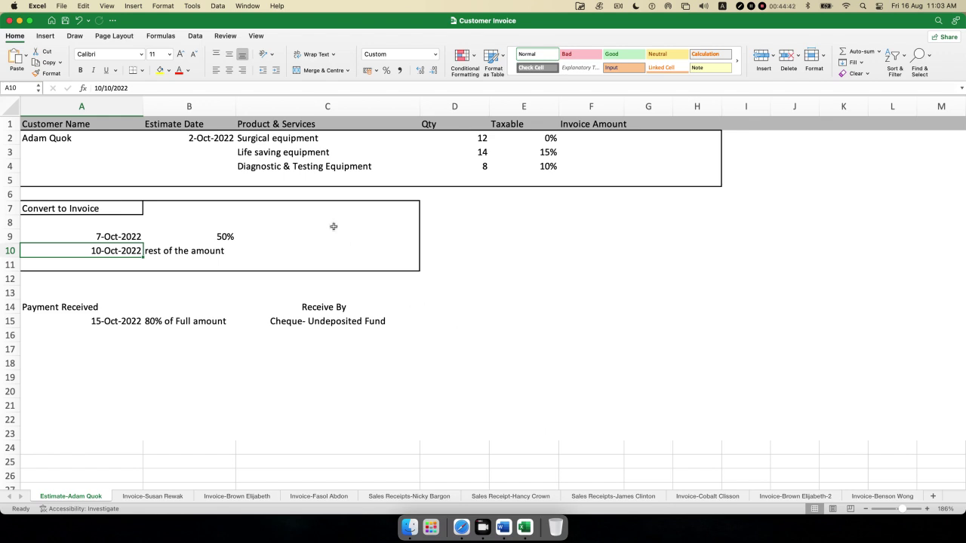
pyautogui.click(212, 128)
pyautogui.moveTo(211, 143); pyautogui.dragTo(205, 179)
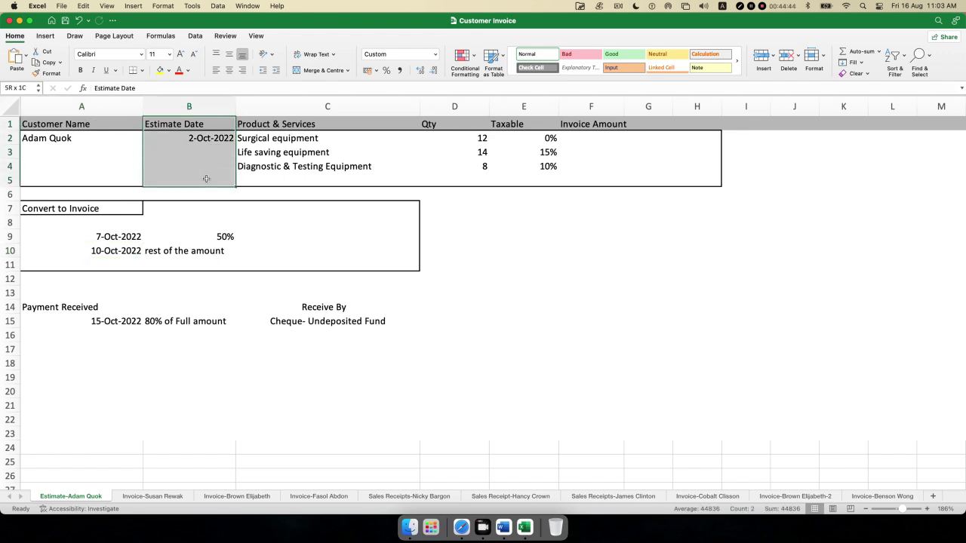
pyautogui.moveTo(104, 215); pyautogui.dragTo(103, 211)
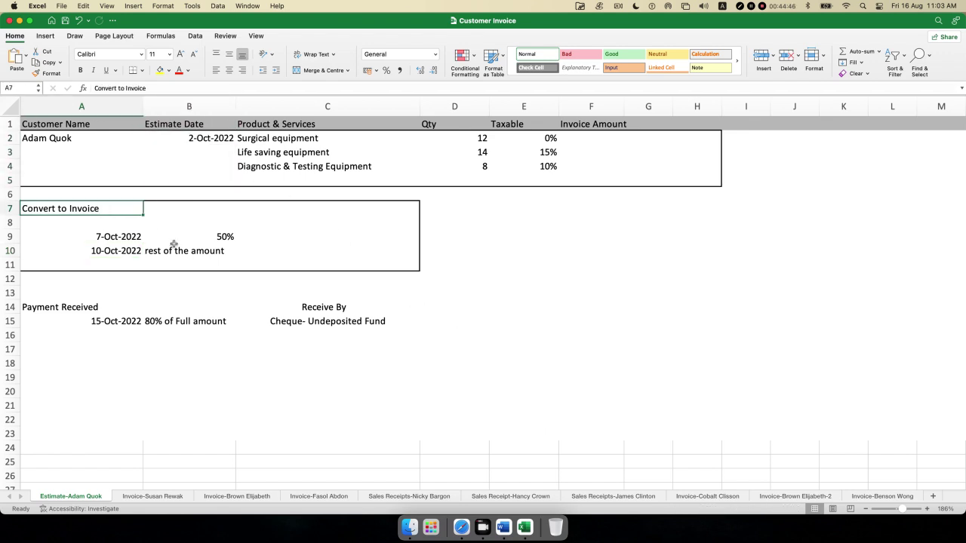
pyautogui.click(174, 244)
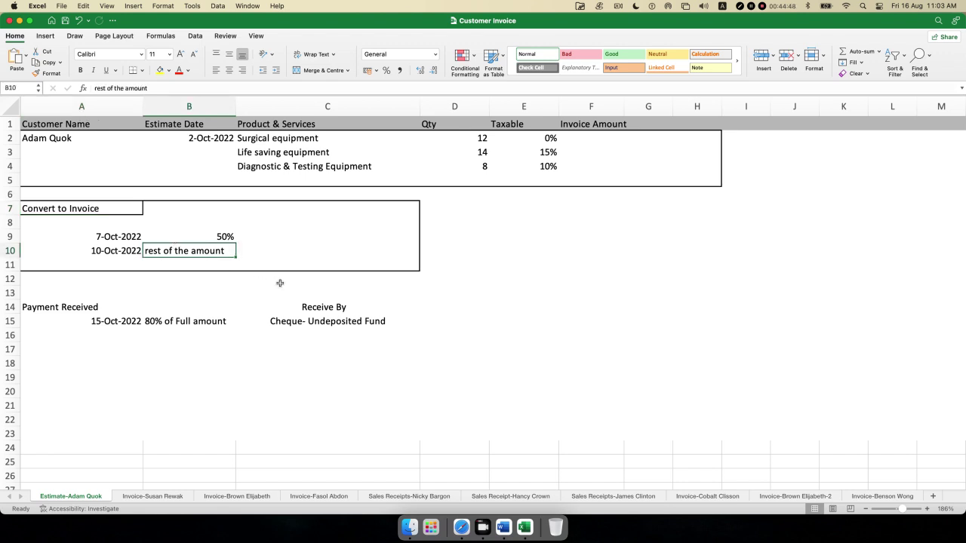
pyautogui.click(59, 312)
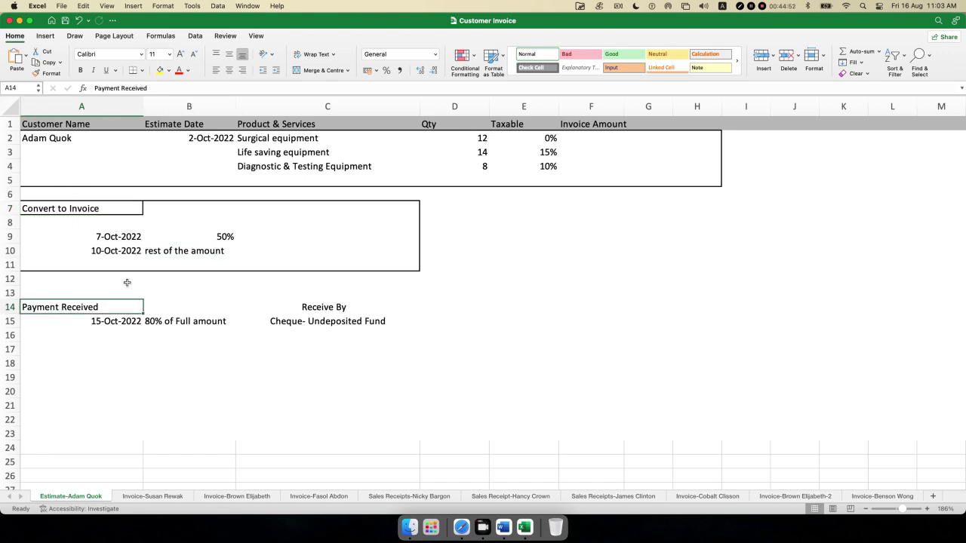
pyautogui.click(126, 323)
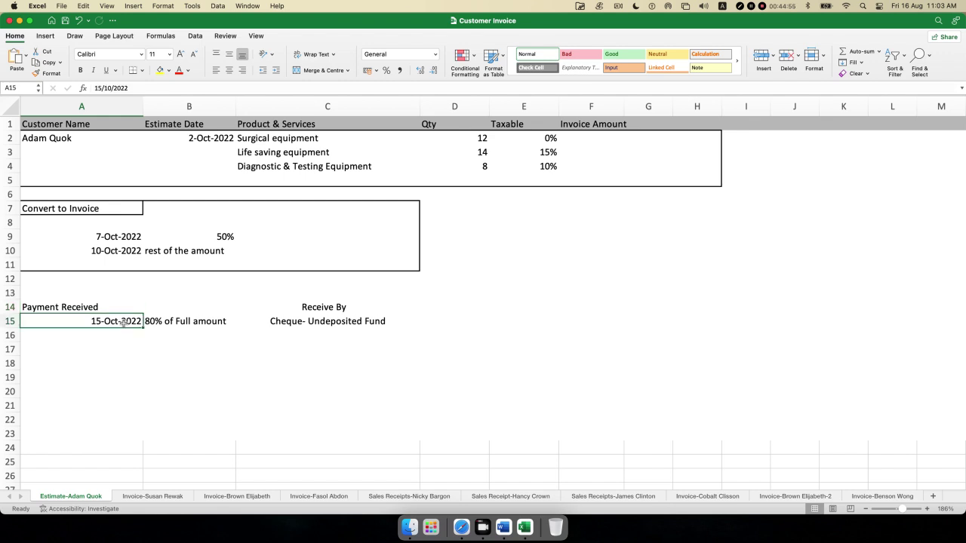
pyautogui.click(182, 322)
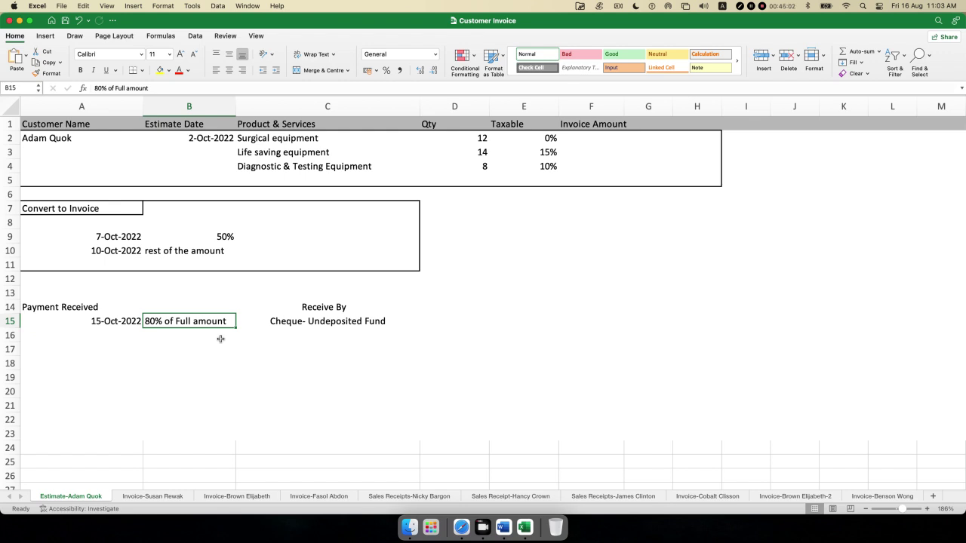
# - Review the payment's receiving method, date and percentage in the estimate sheet's Payment Received section
pyautogui.click(280, 323)
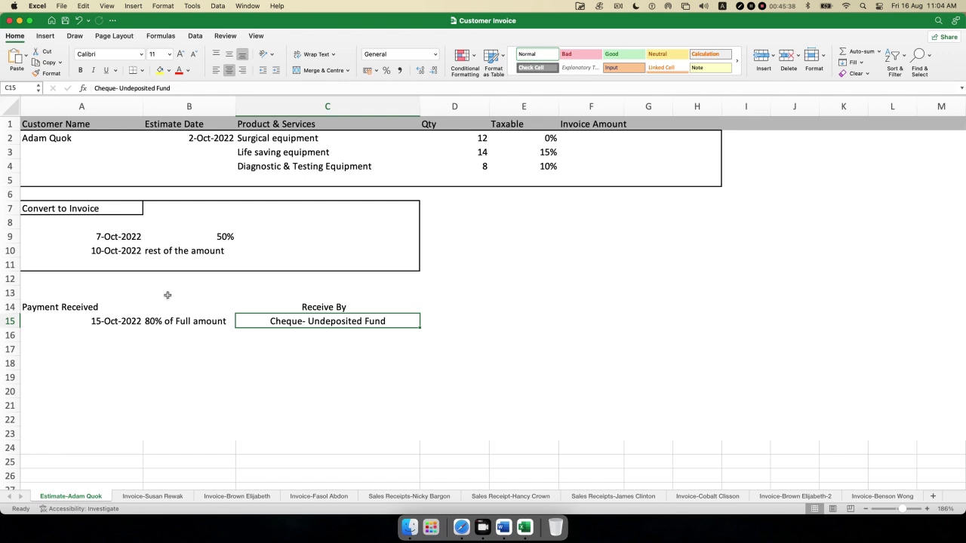
pyautogui.click(110, 317)
pyautogui.click(183, 321)
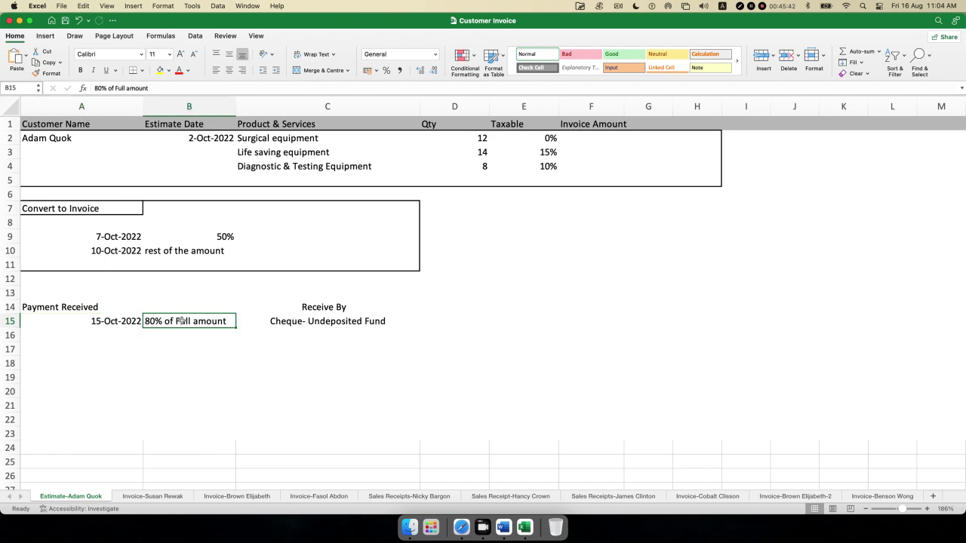
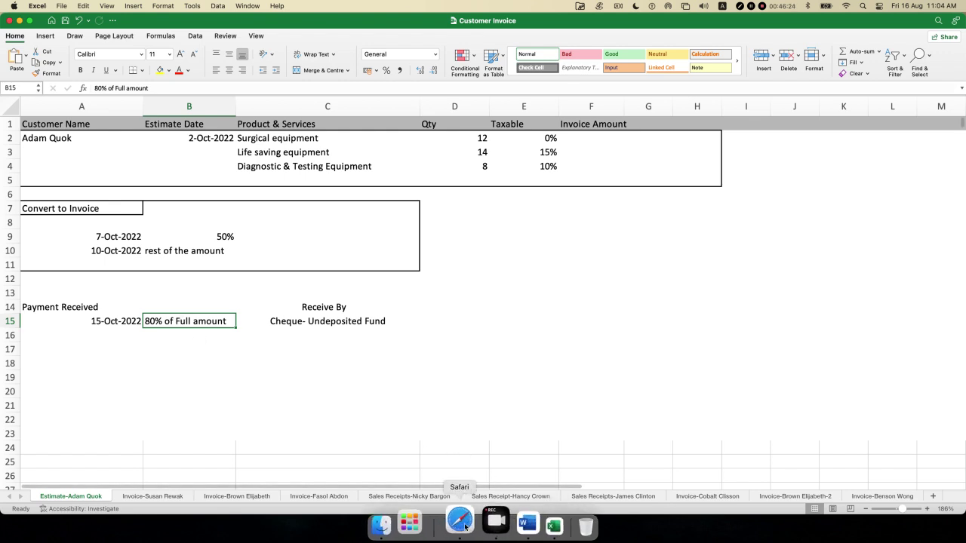
# - Switch to Safari and try to preview and save the blank estimate
pyautogui.click(462, 526)
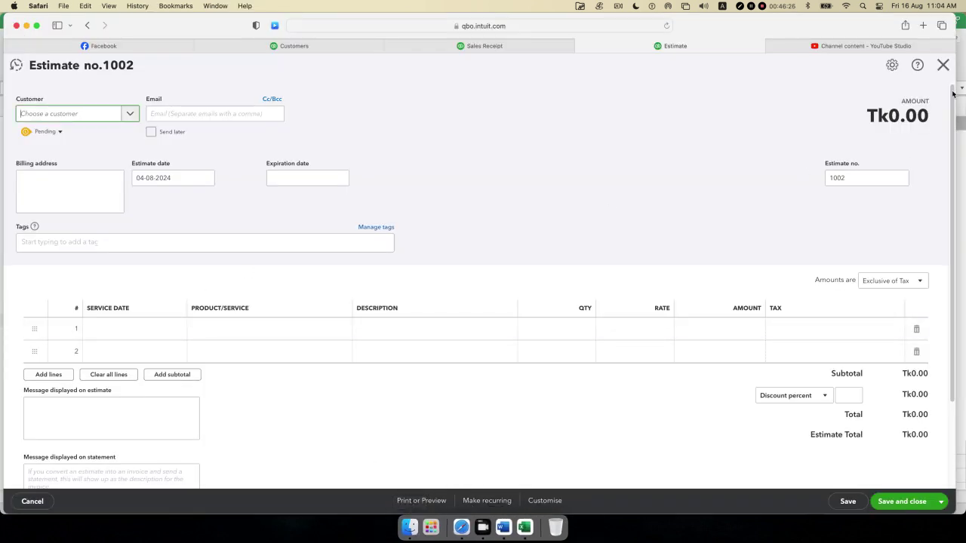
pyautogui.scroll(-3, 738, 317)
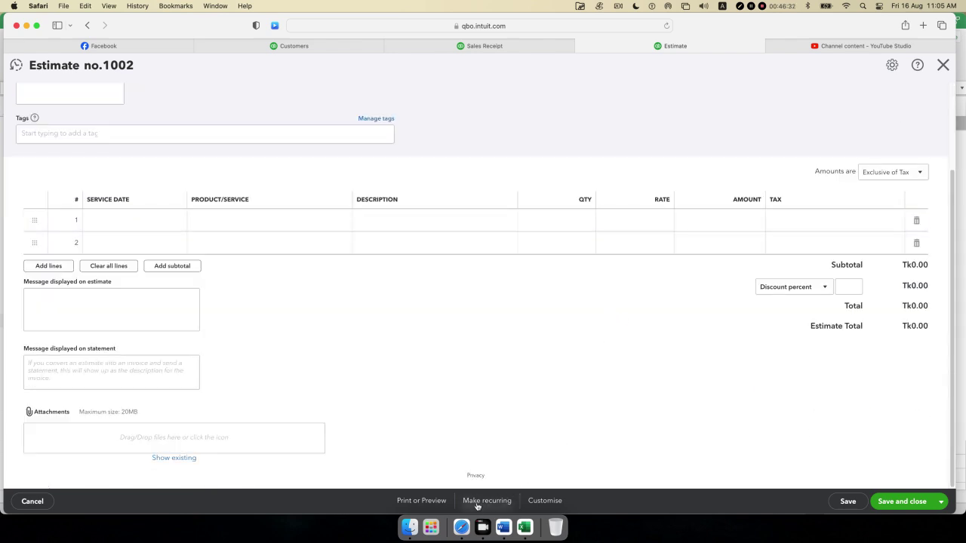
pyautogui.click(430, 507)
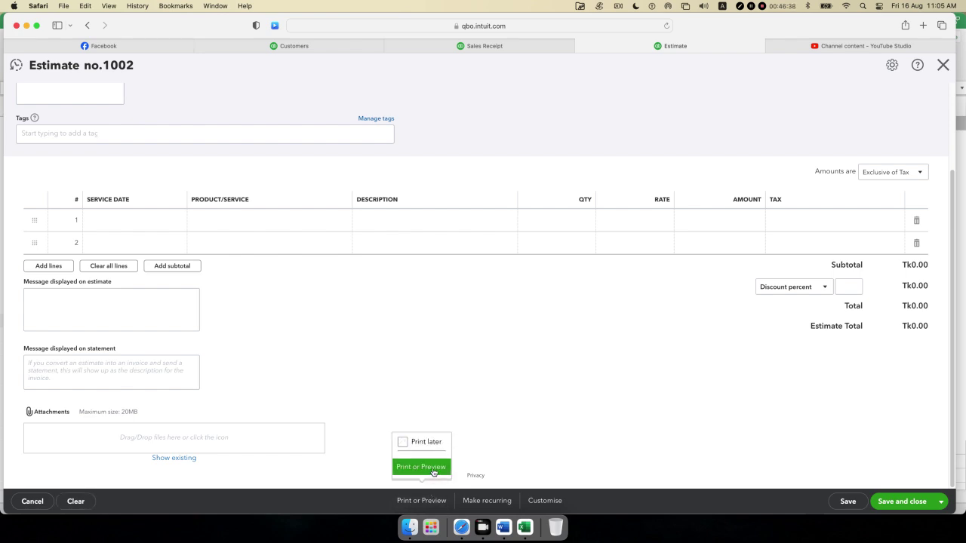
pyautogui.click(434, 472)
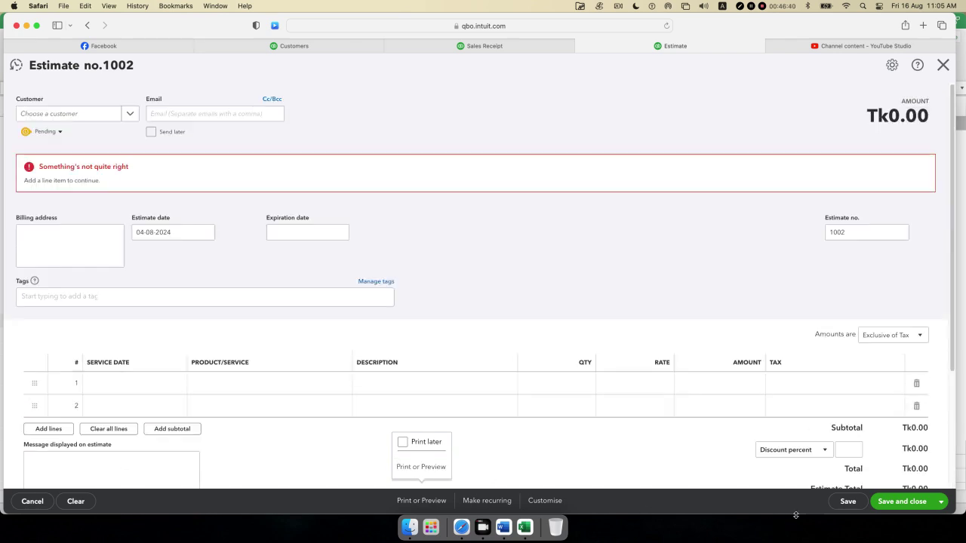
pyautogui.click(848, 503)
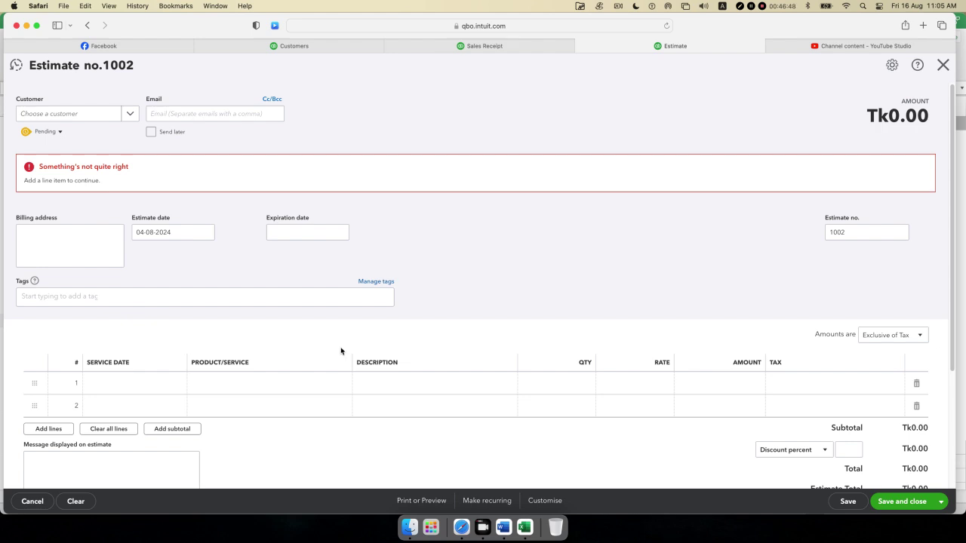
# - Discard the blank estimate, then look through the chart of accounts and close its browser tab
pyautogui.click(943, 66)
pyautogui.click(530, 297)
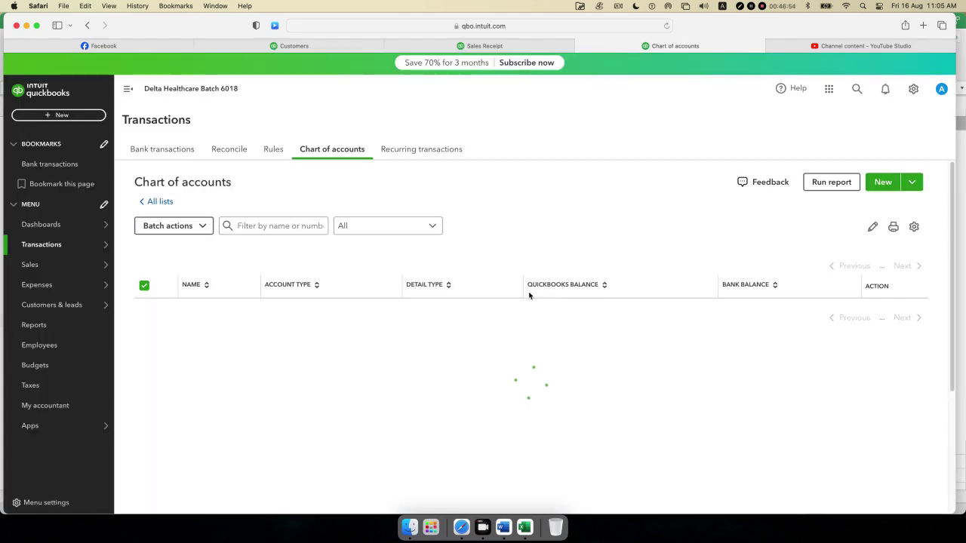
pyautogui.scroll(-3, 529, 294)
pyautogui.scroll(2, 533, 293)
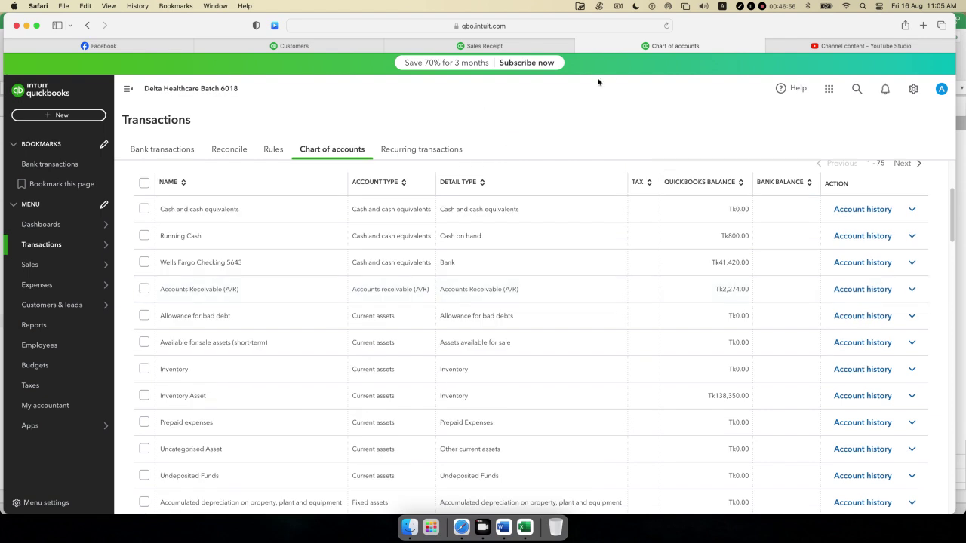
pyautogui.press('super+w')
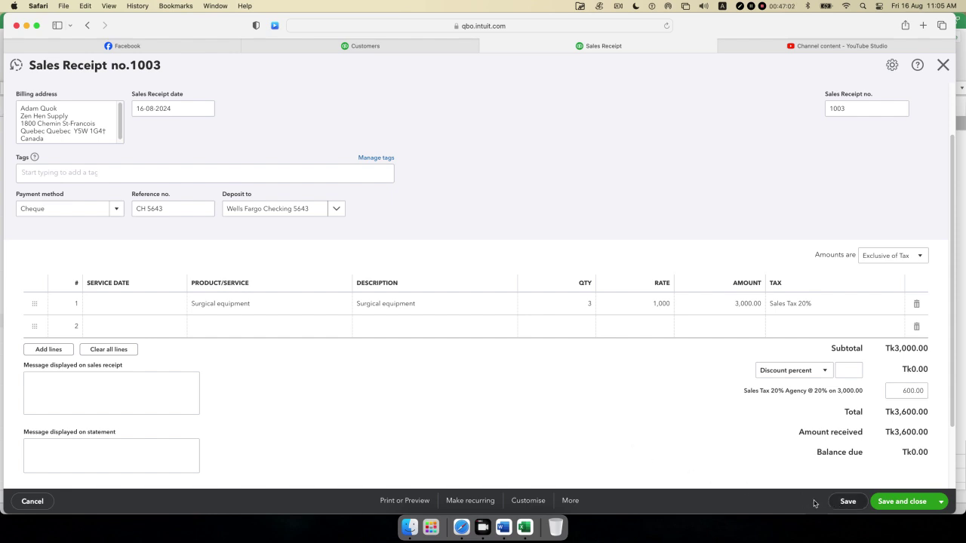
# - Open the transaction journal for the surgical equipment sales receipt and examine its debit and credit entries
pyautogui.click(572, 502)
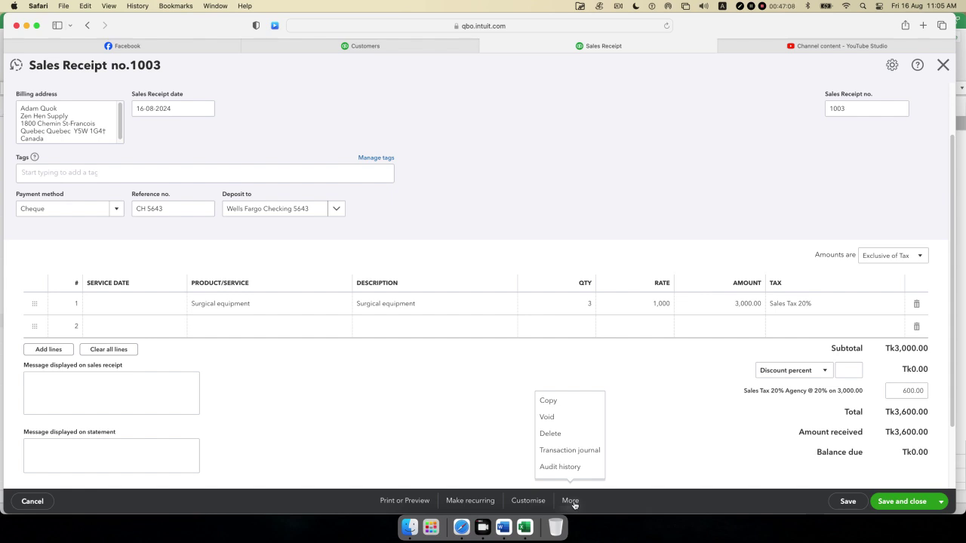
pyautogui.click(536, 317)
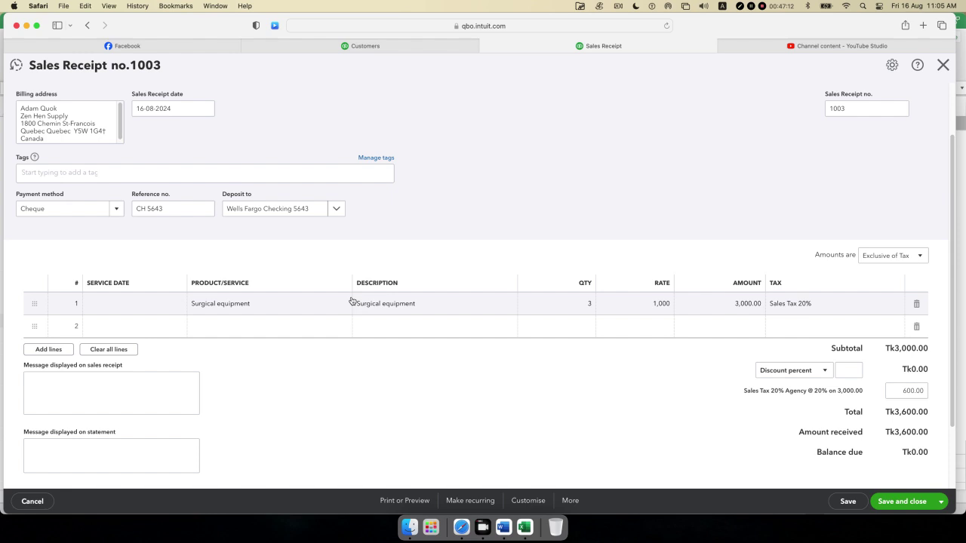
pyautogui.click(572, 501)
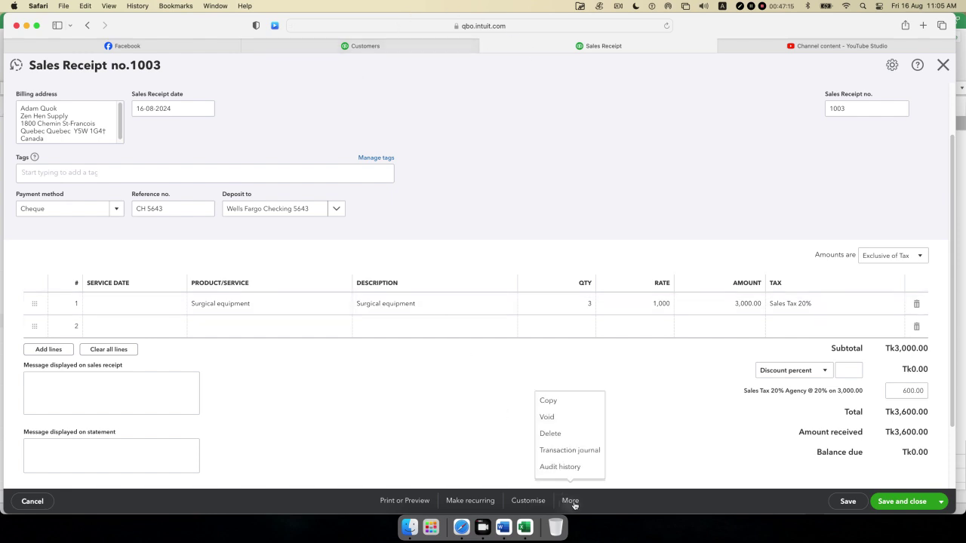
pyautogui.click(572, 453)
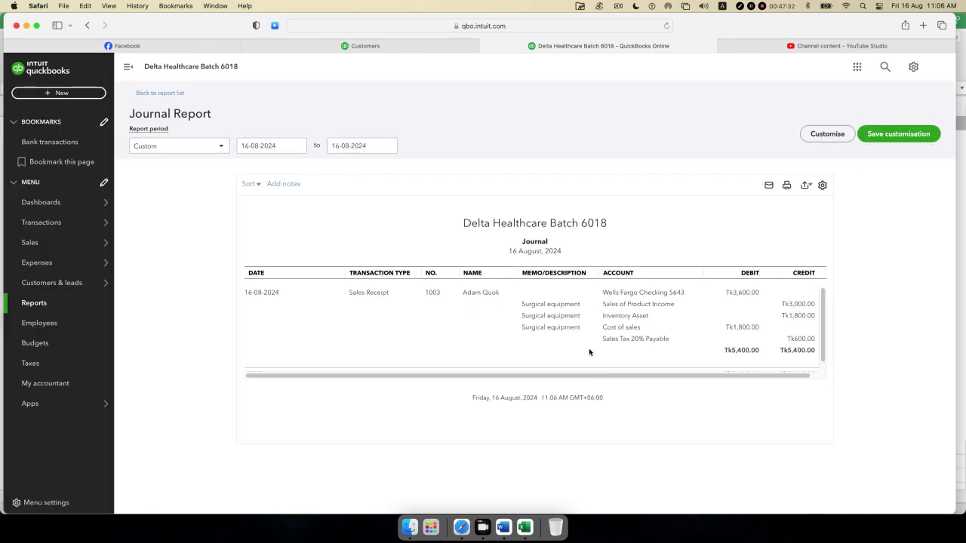
pyautogui.scroll(-1, 590, 352)
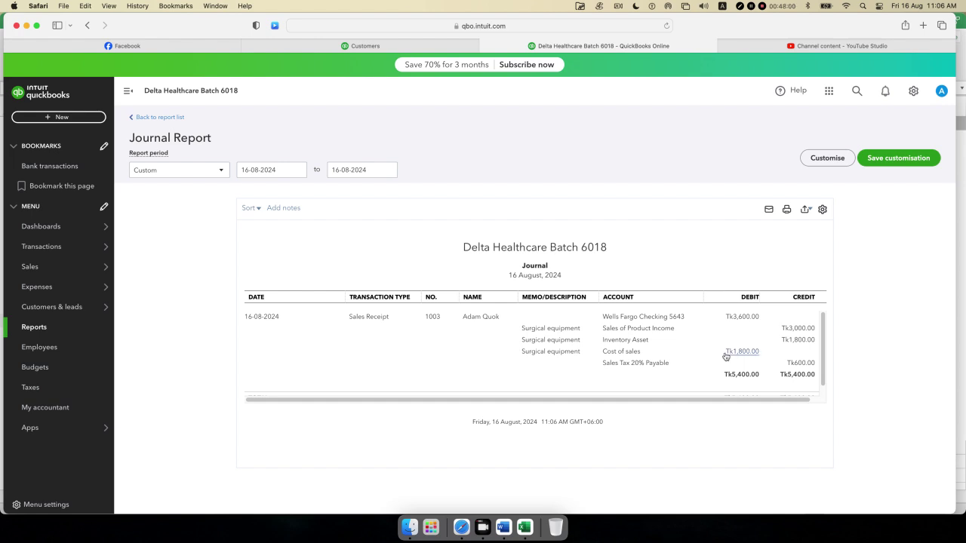
pyautogui.scroll(-2, 721, 354)
pyautogui.scroll(2, 721, 355)
pyautogui.scroll(-2, 722, 355)
pyautogui.scroll(2, 721, 355)
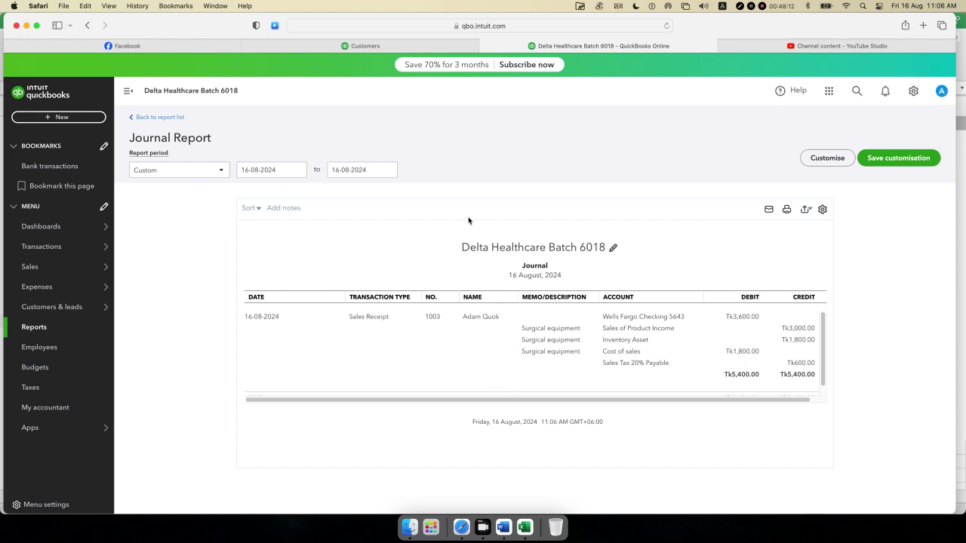
# - Open the Zen Hen Supply customer's transaction list and open the Tk2,920.00 cheque payment for editing
pyautogui.click(377, 45)
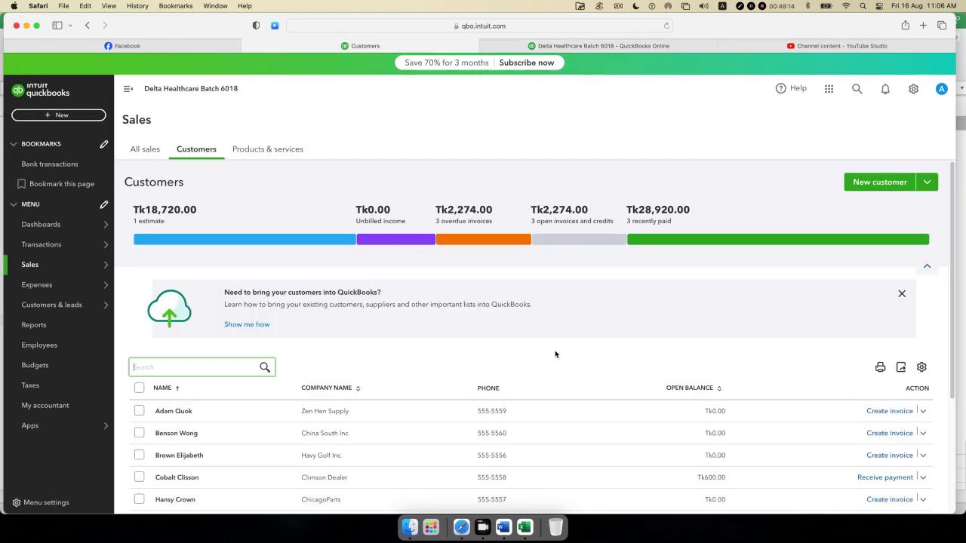
pyautogui.scroll(-3, 555, 352)
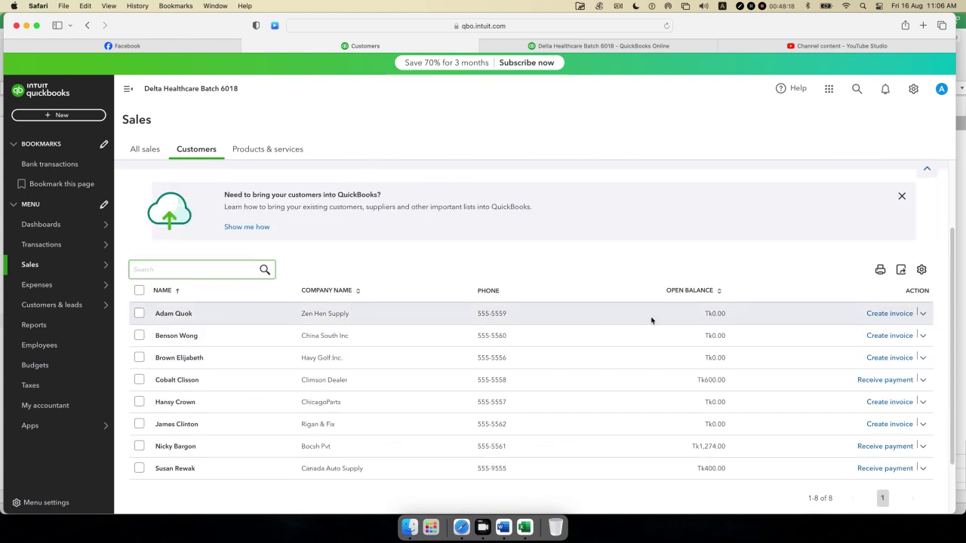
pyautogui.click(308, 312)
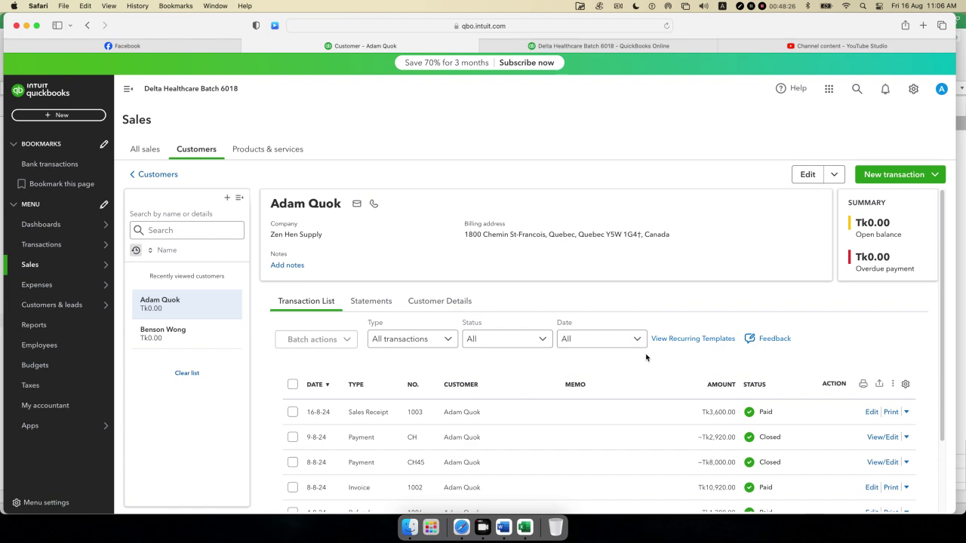
pyautogui.scroll(-1, 645, 358)
pyautogui.scroll(-2, 646, 357)
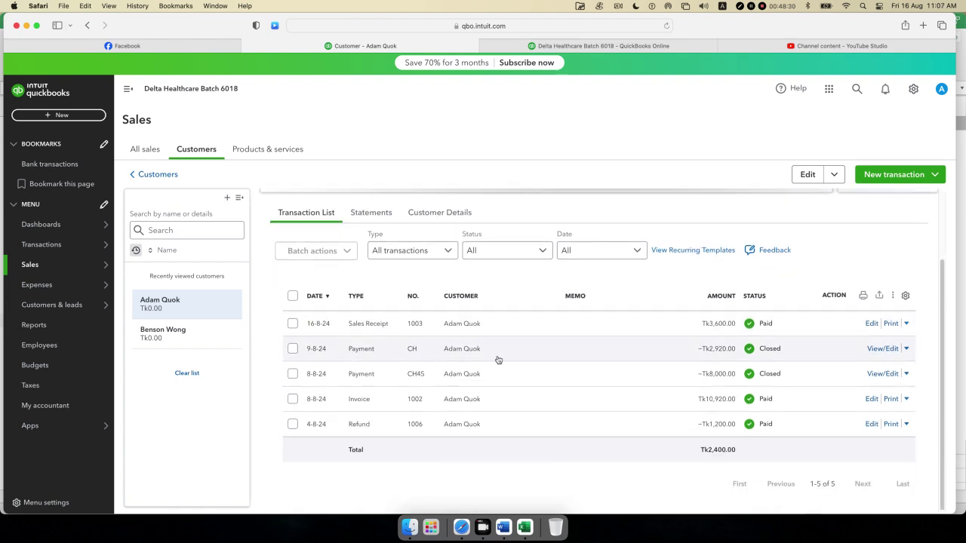
pyautogui.click(670, 355)
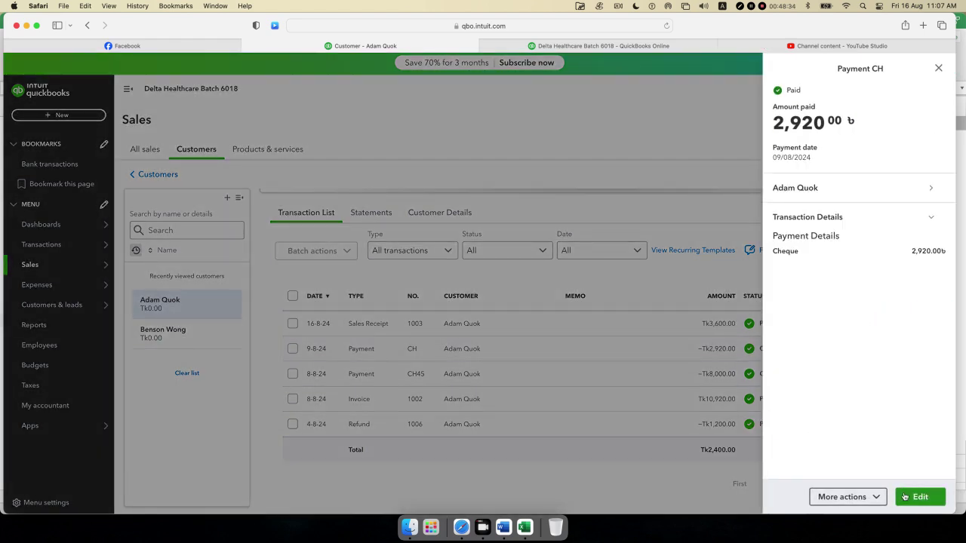
pyautogui.click(918, 497)
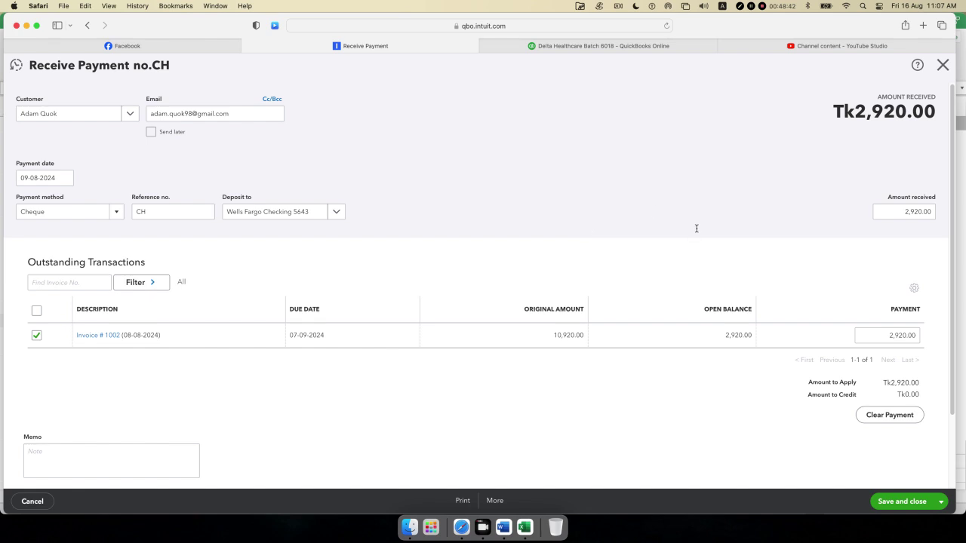
# - Open the transaction journal for the Tk2,920.00 payment and examine its debit and credit entries
pyautogui.click(495, 501)
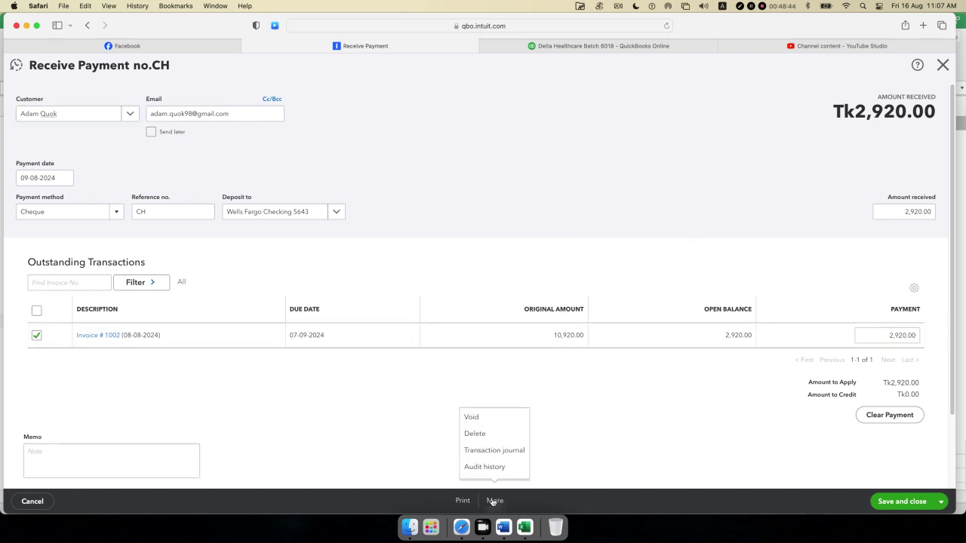
pyautogui.click(487, 451)
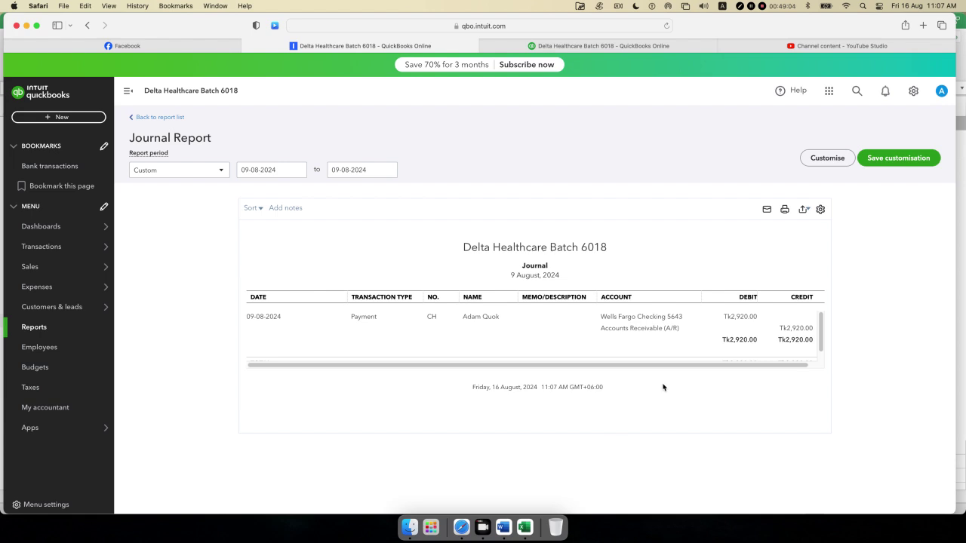
pyautogui.scroll(-2, 679, 347)
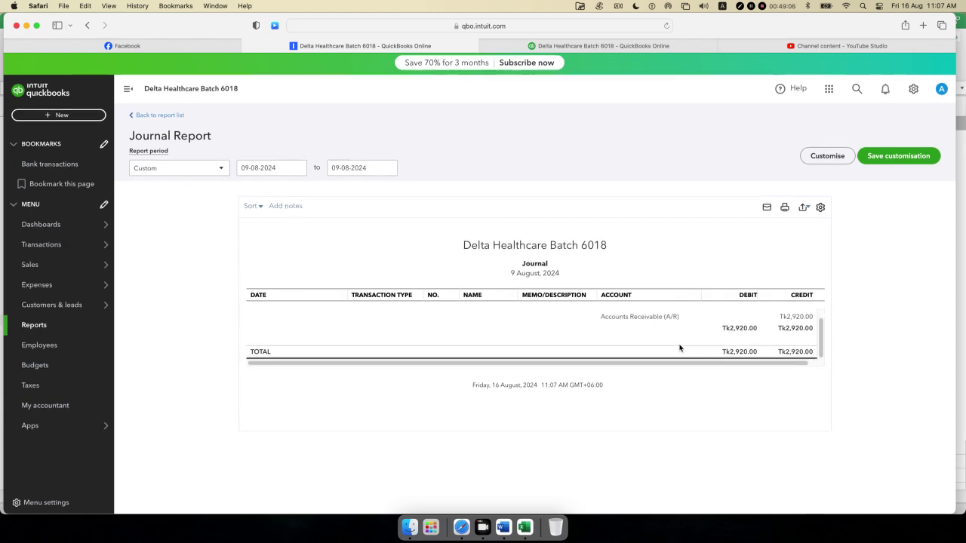
pyautogui.scroll(2, 679, 347)
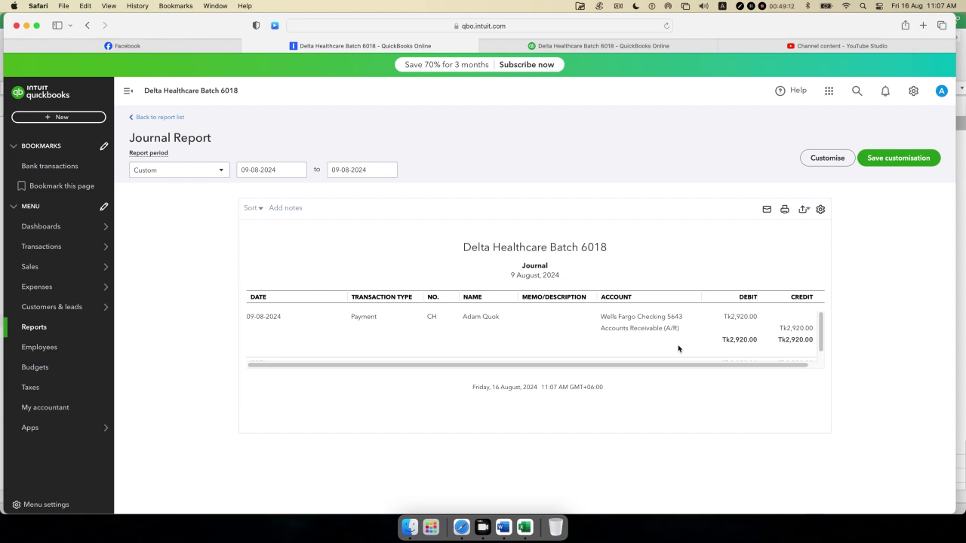
# - Switch to Excel to recheck the estimate and its payment details, then return to Safari
pyautogui.click(524, 526)
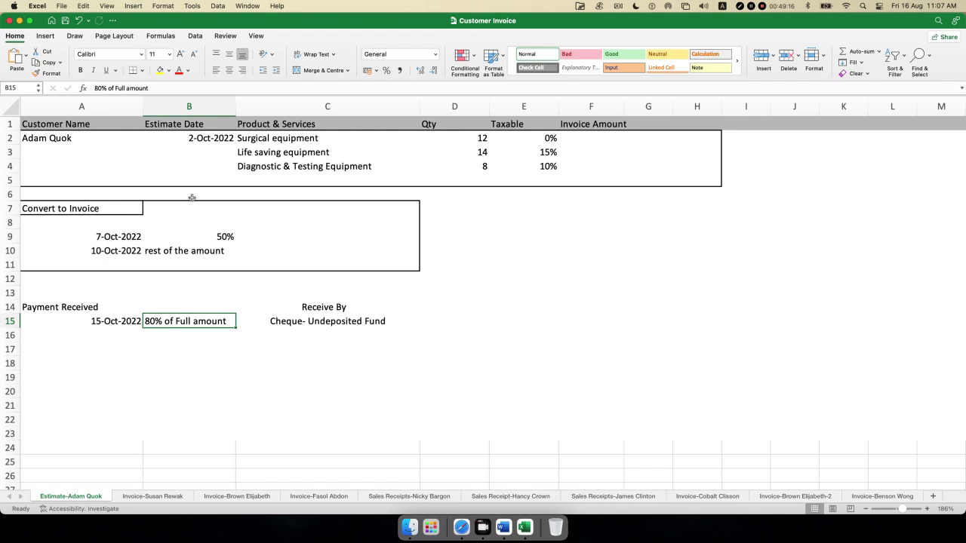
pyautogui.click(148, 165)
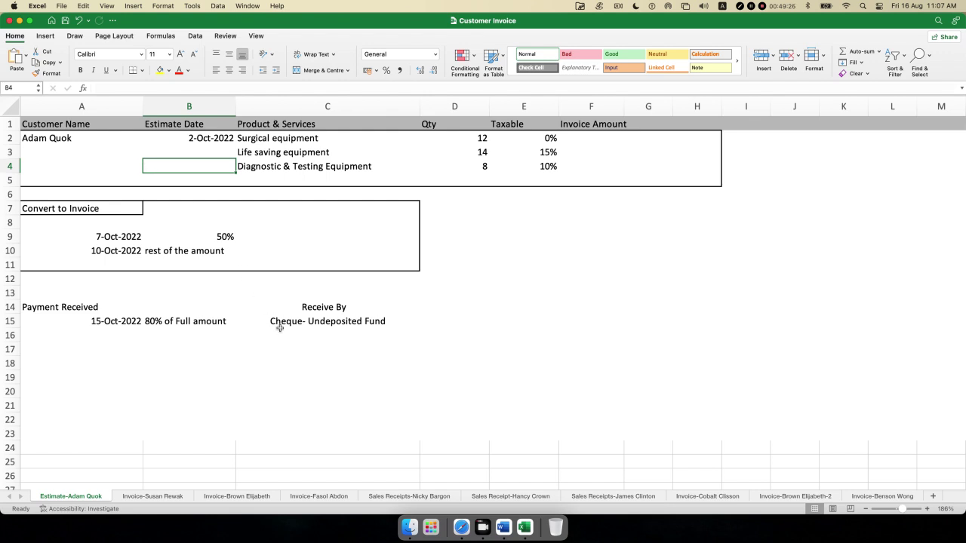
pyautogui.click(459, 521)
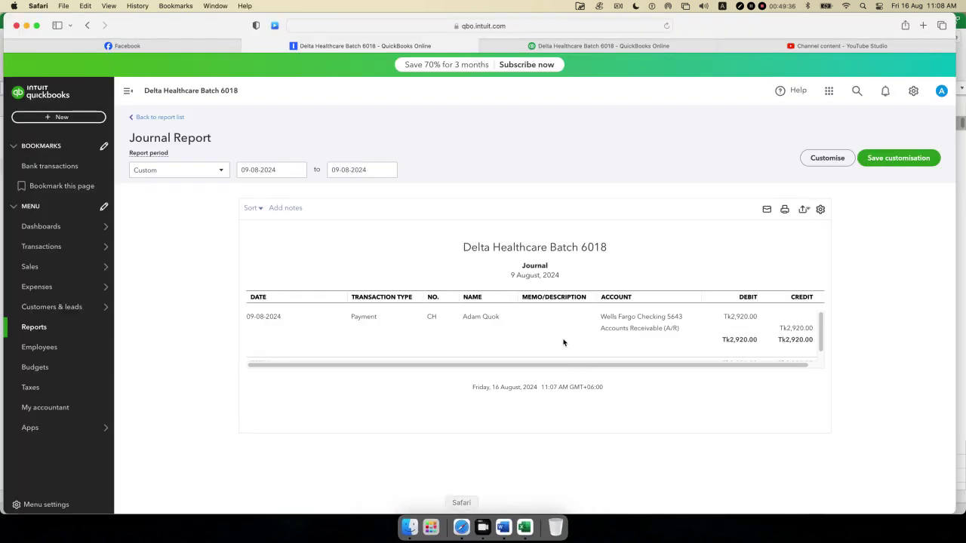
# - Go back from the 16-08-2024 journal report to the surgical equipment sales receipt and close the receipt
pyautogui.click(573, 46)
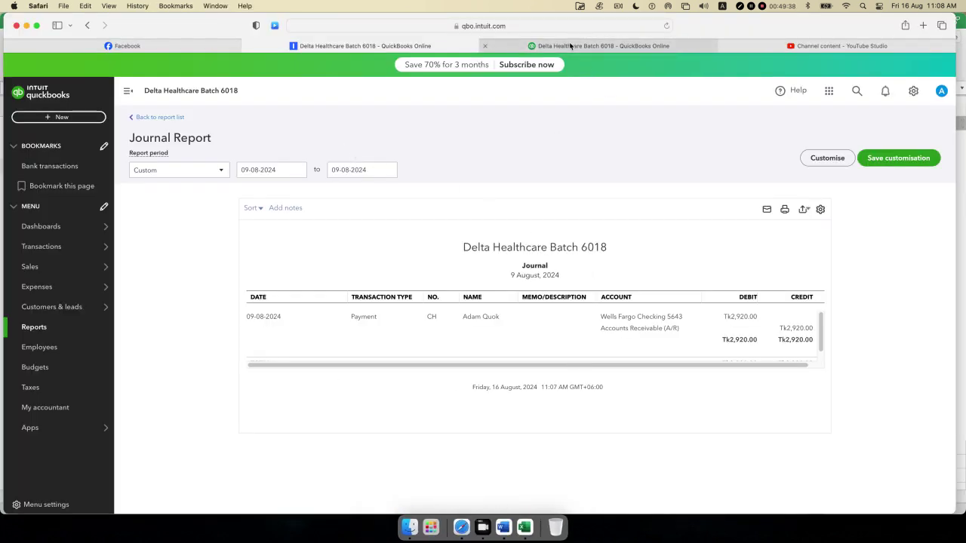
pyautogui.click(89, 27)
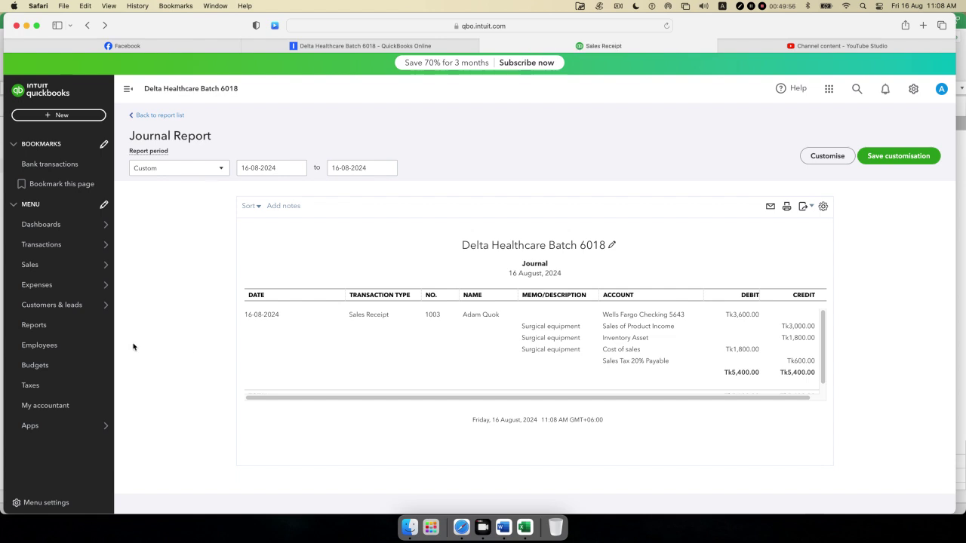
pyautogui.moveTo(55, 273)
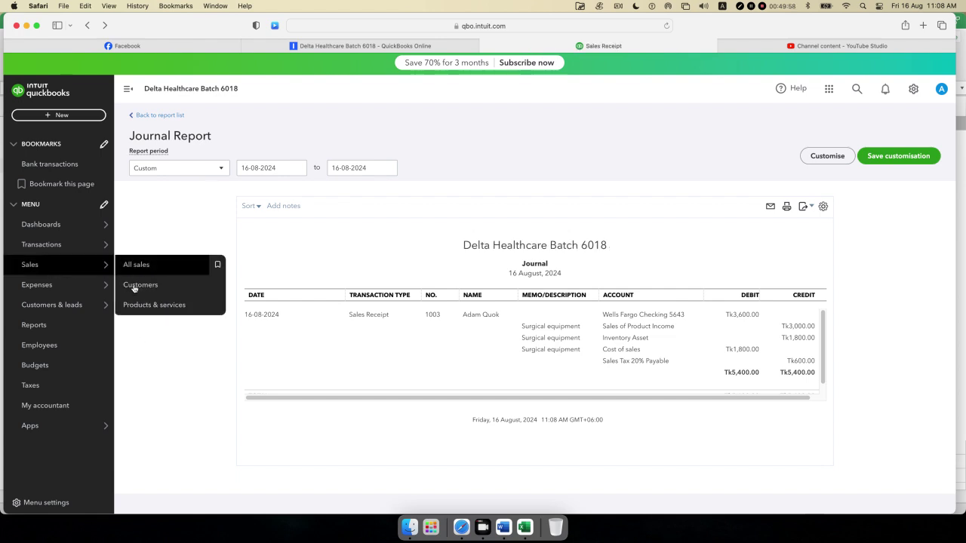
pyautogui.click(648, 333)
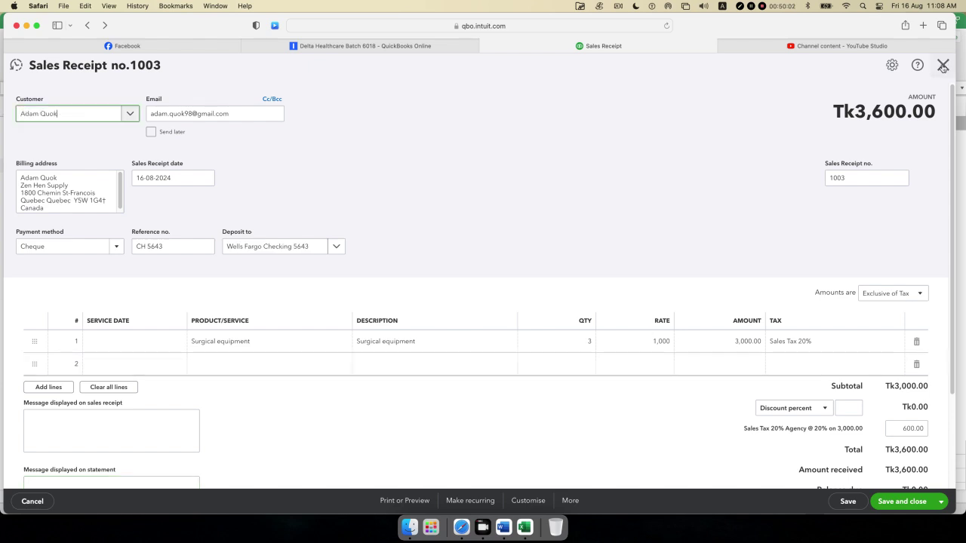
pyautogui.press('Escape')
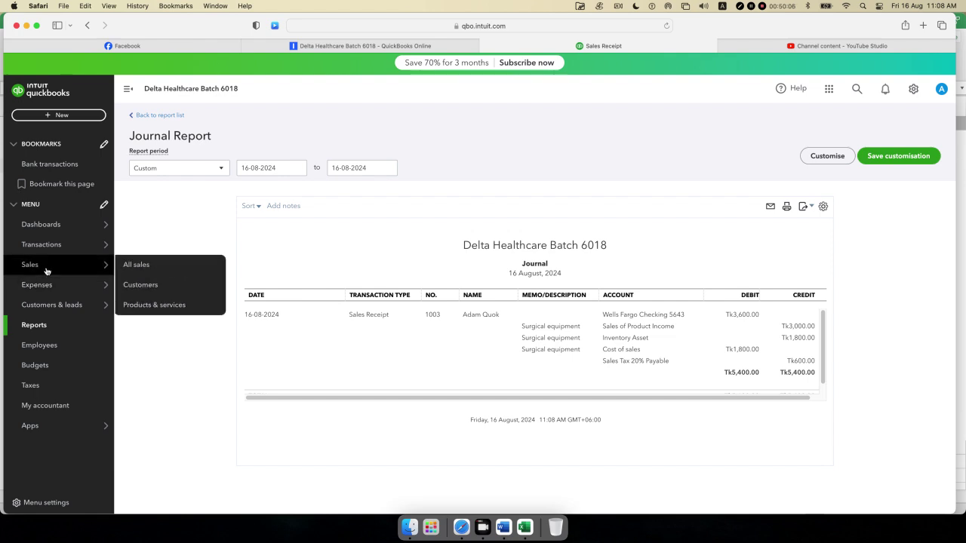
# - Open the customer list in Sales and view the Zen Hen Supply customer's transactions
pyautogui.moveTo(70, 274)
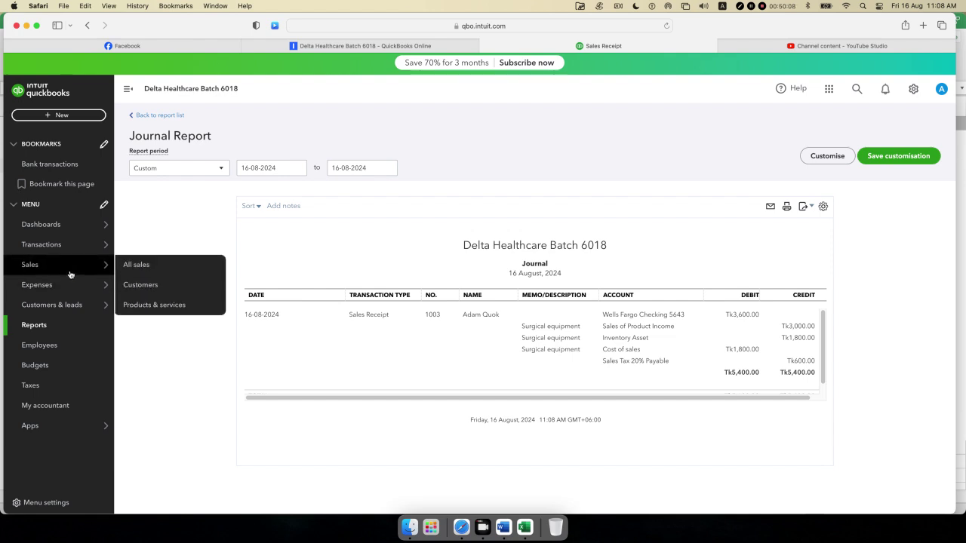
pyautogui.click(149, 286)
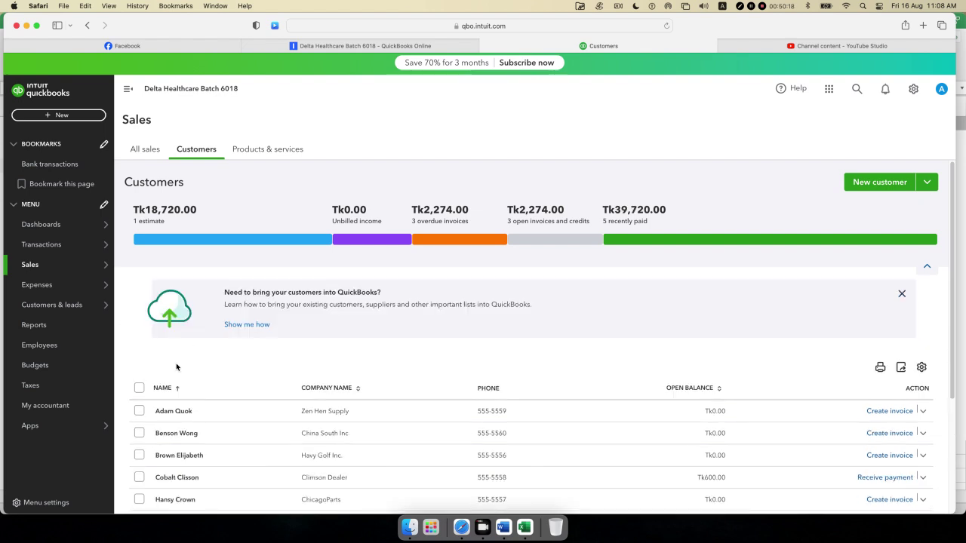
pyautogui.click(510, 410)
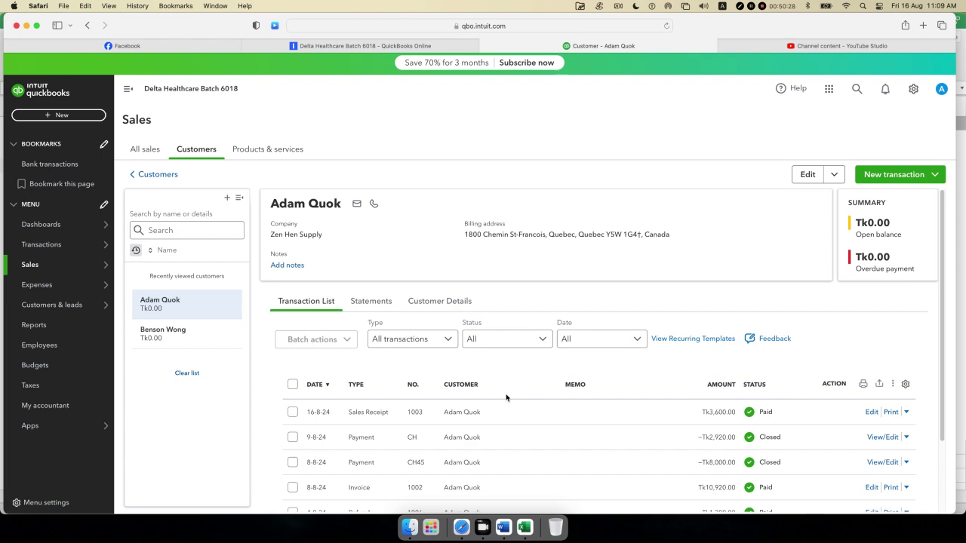
# - Open the Tk3,600.00 sales receipt dated 16-8-24 and display its print preview
pyautogui.scroll(-1, 503, 395)
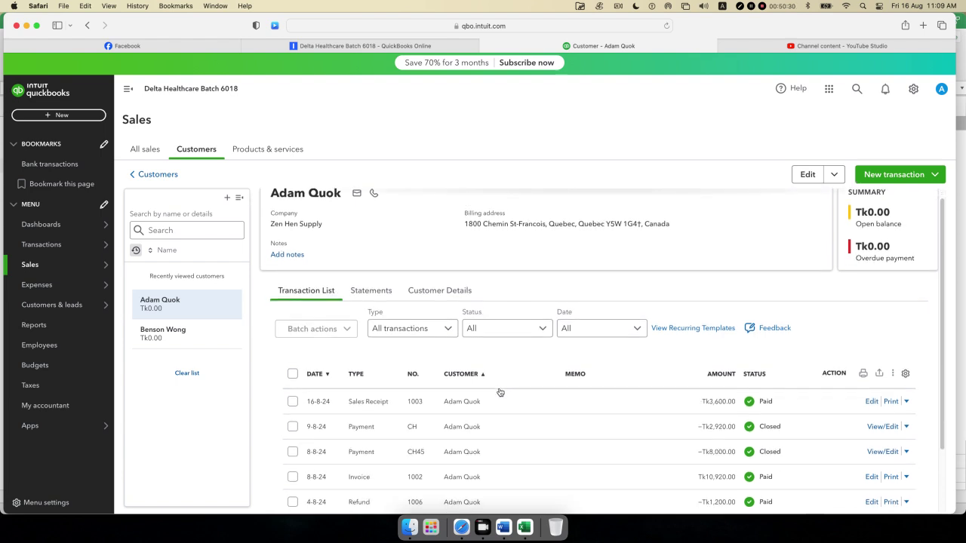
pyautogui.scroll(-1, 500, 392)
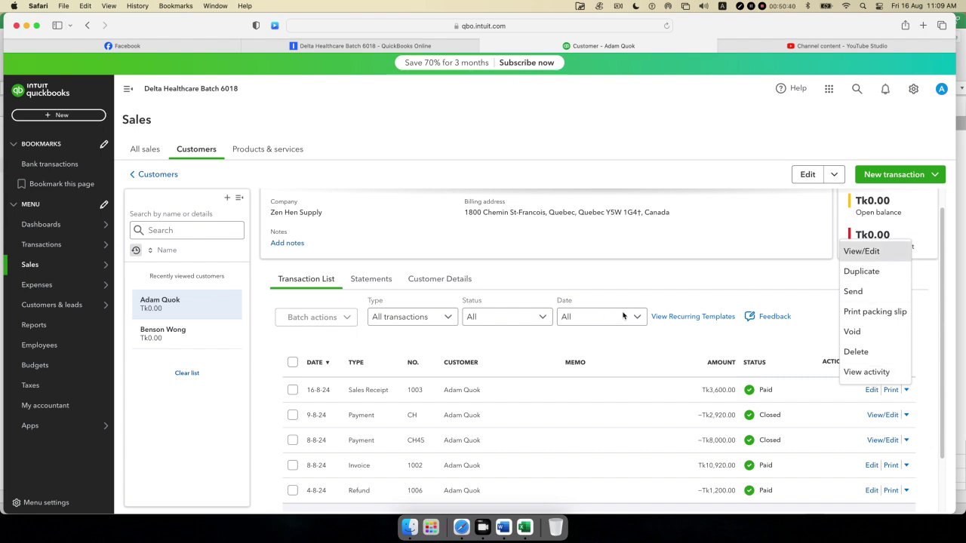
pyautogui.scroll(-2, 623, 317)
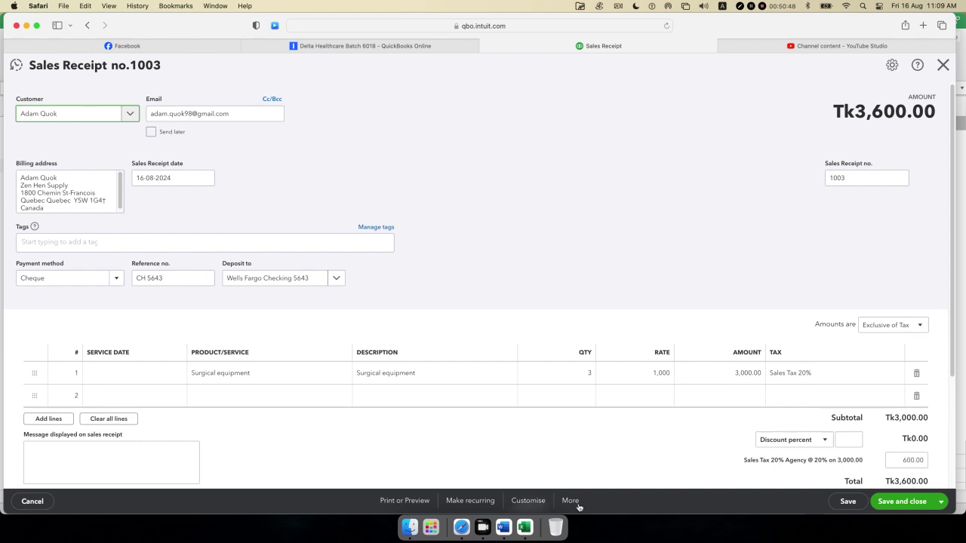
pyautogui.click(412, 504)
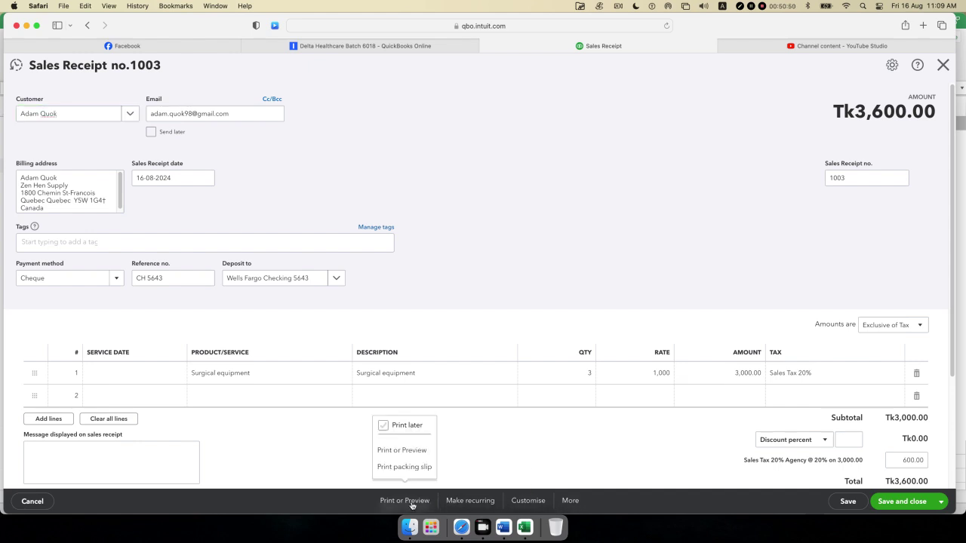
pyautogui.click(401, 451)
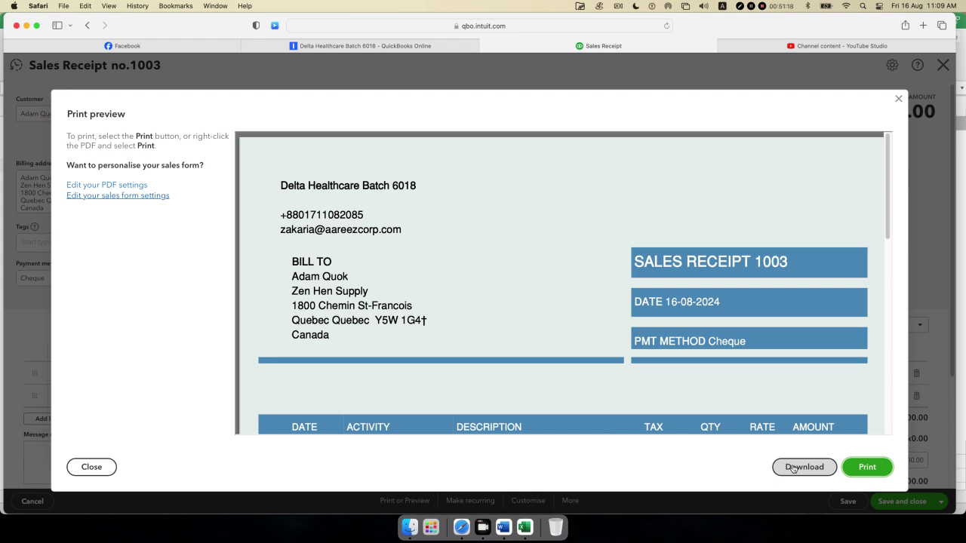
# - Switch to Excel to close the Customer Invoice workbook, and go to the Facebook page in Safari
pyautogui.click(525, 527)
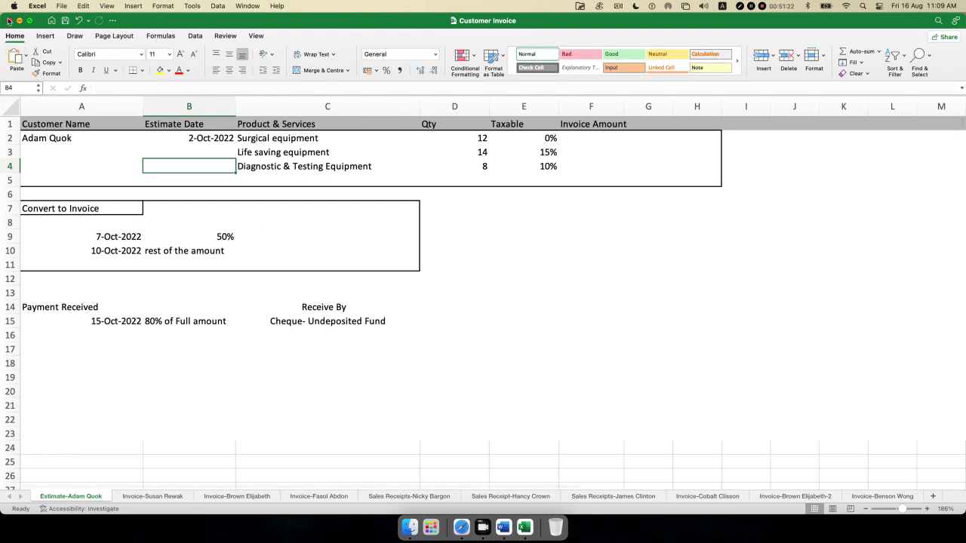
pyautogui.click(10, 20)
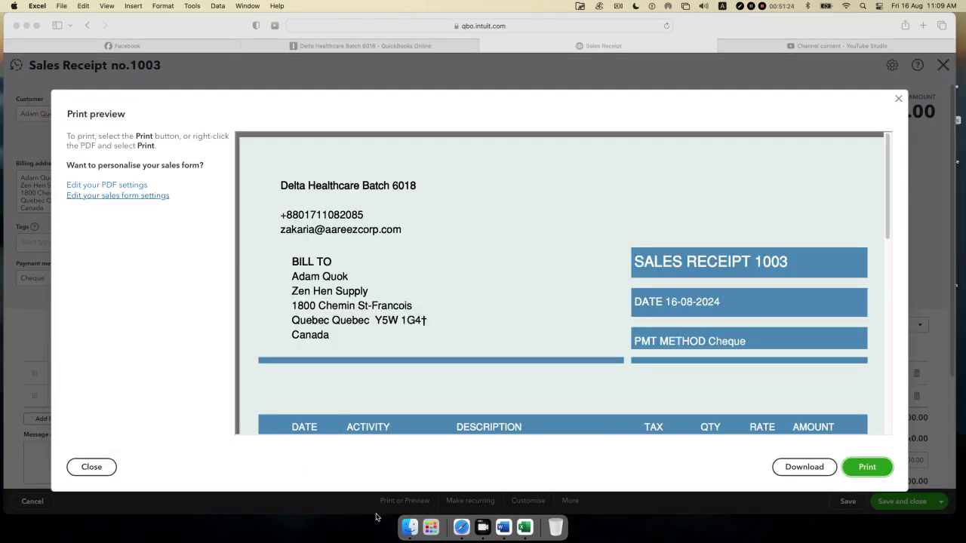
pyautogui.click(459, 529)
pyautogui.press('super+1')
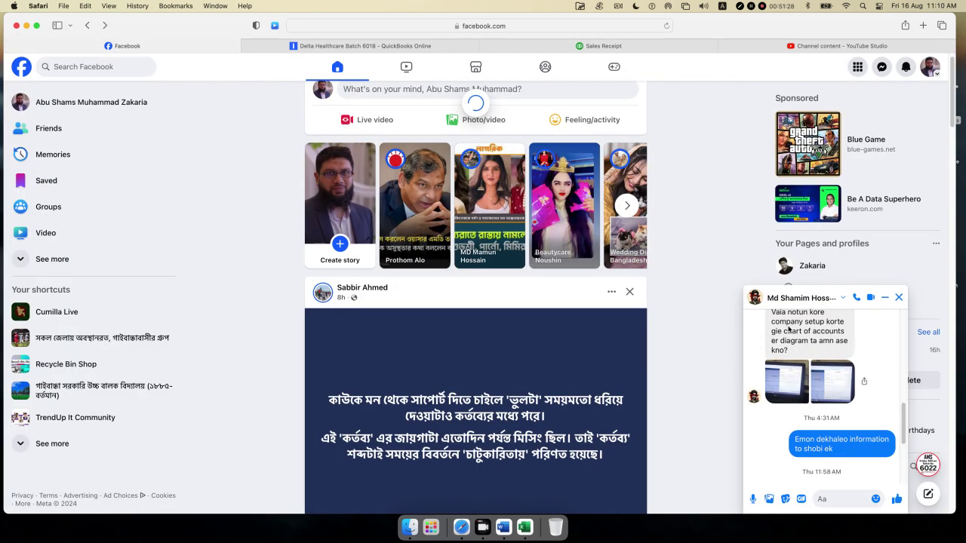
# - Close the open private chat and open the AMS-6018 (Friday 10.00 AM) group chat
pyautogui.click(899, 298)
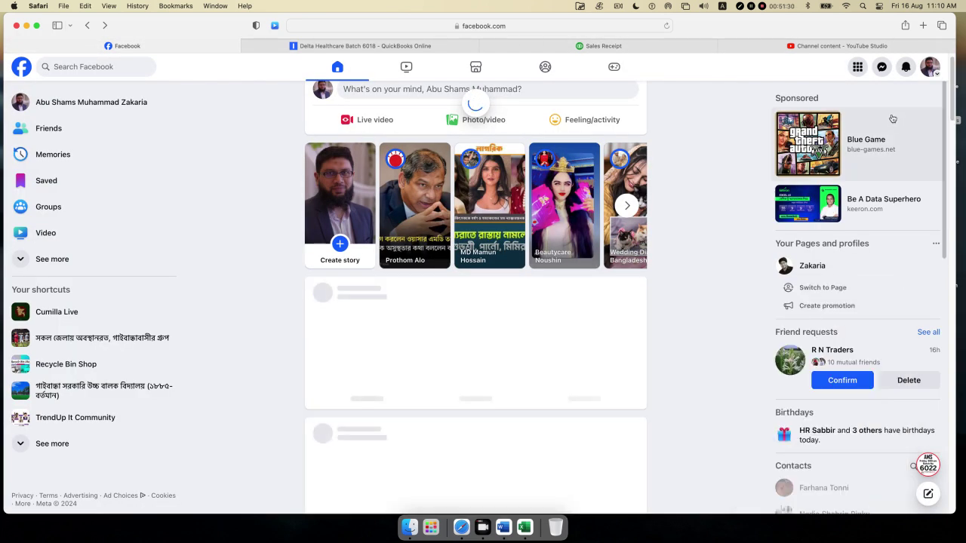
pyautogui.click(880, 68)
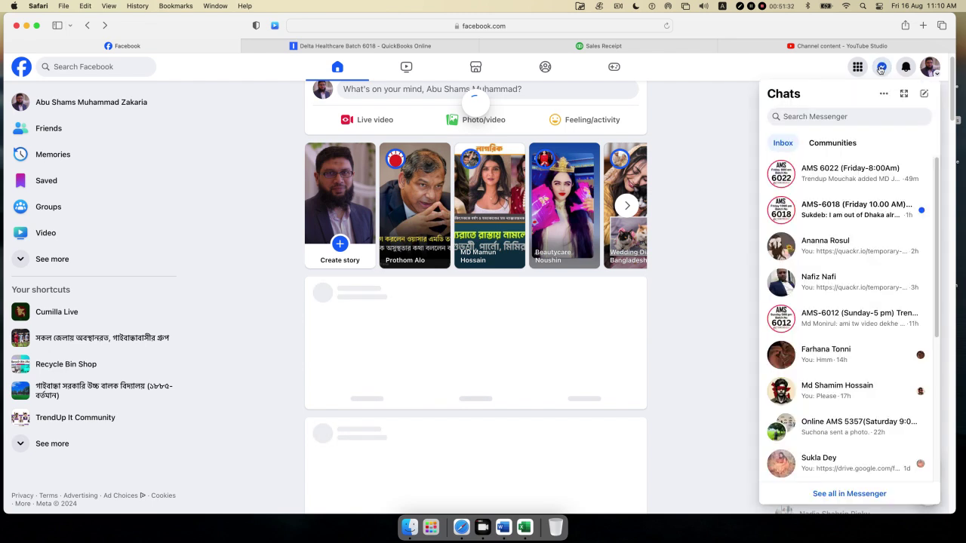
pyautogui.click(825, 212)
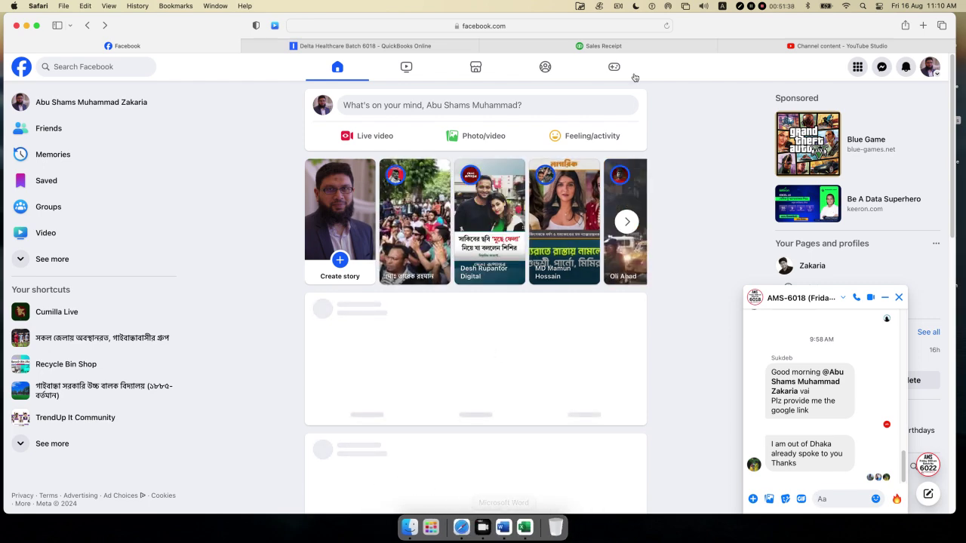
# - Minimize Safari and copy Customer Invoice.xlsx from the Class 02 QB-02 folder in Finder
pyautogui.click(26, 26)
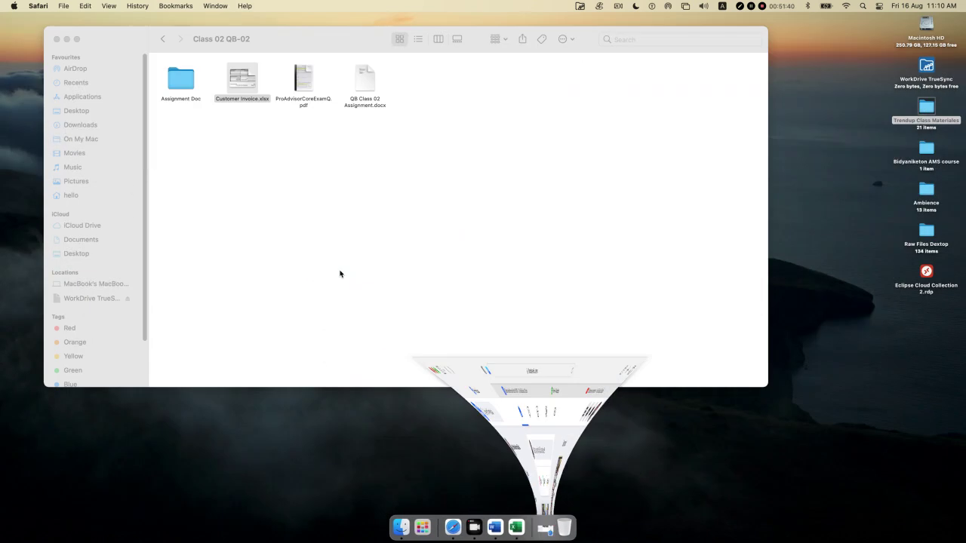
pyautogui.click(309, 169)
pyautogui.click(240, 79)
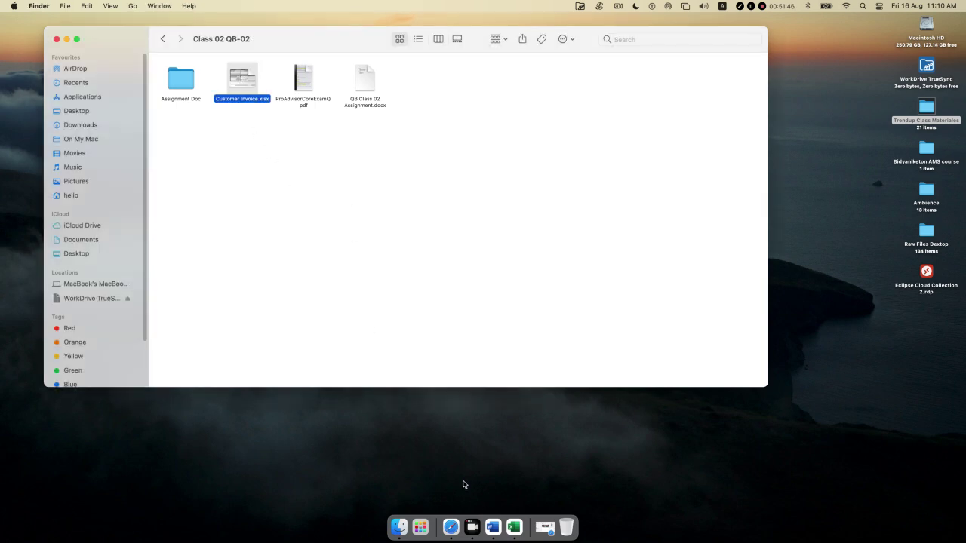
# - Return to Safari to paste and send Customer Invoice.xlsx in the AMS-6018 group chat, and minimize the browser window
pyautogui.click(452, 520)
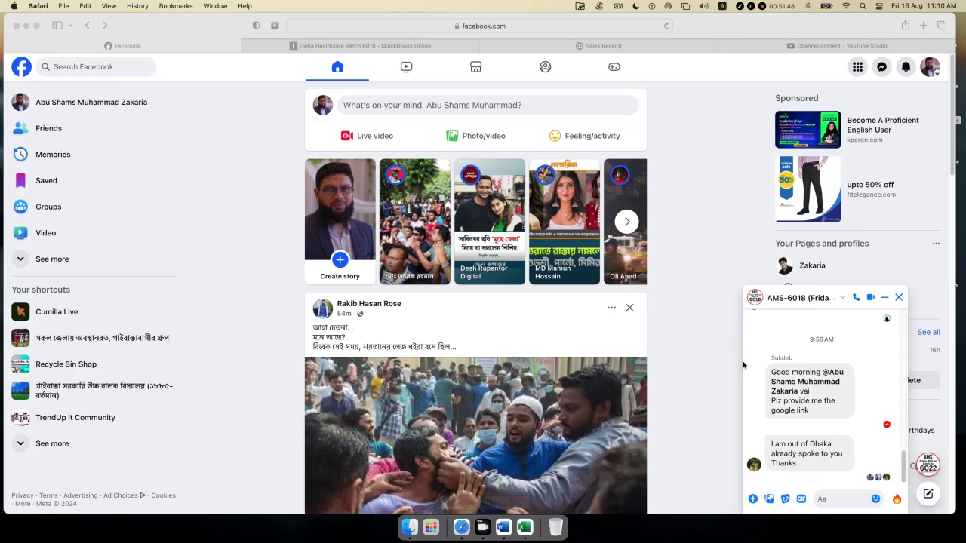
pyautogui.press('super+v')
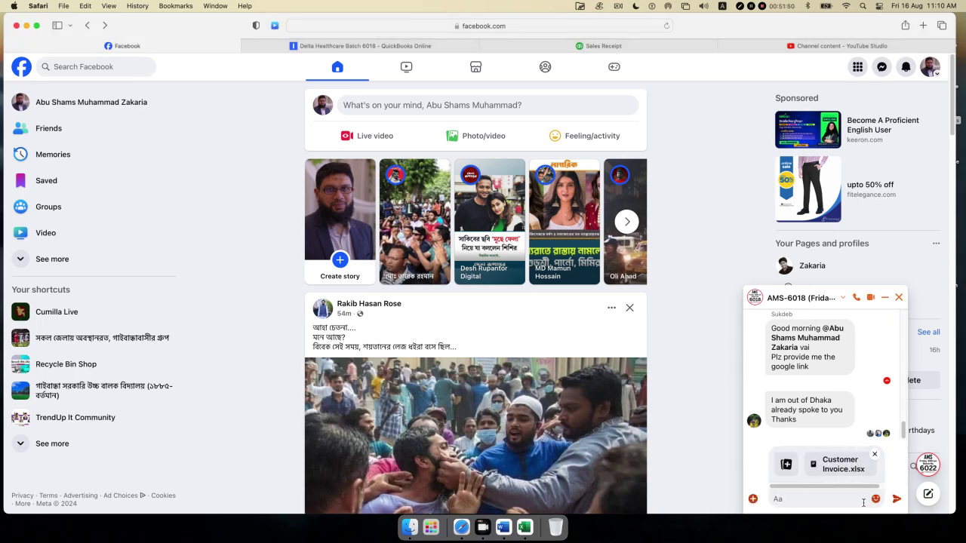
pyautogui.click(896, 500)
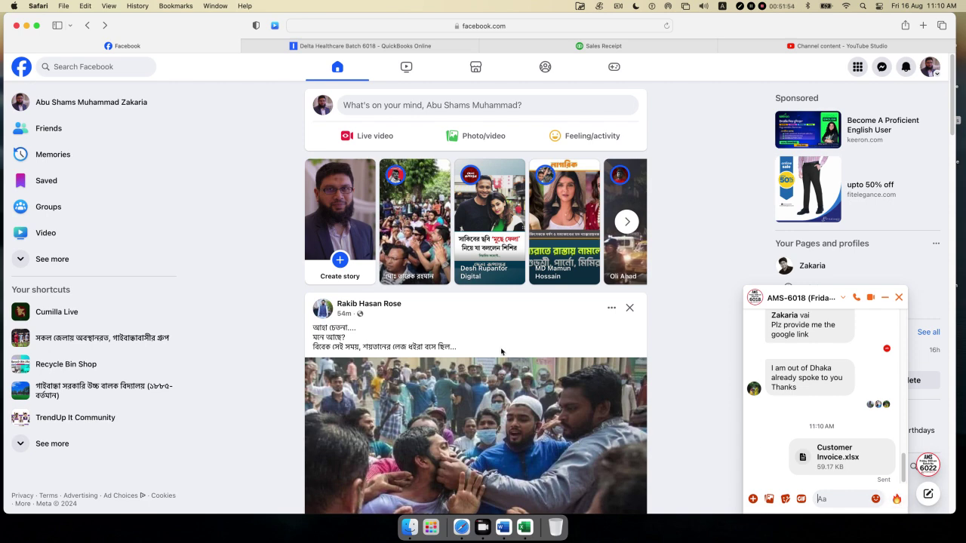
pyautogui.click(26, 27)
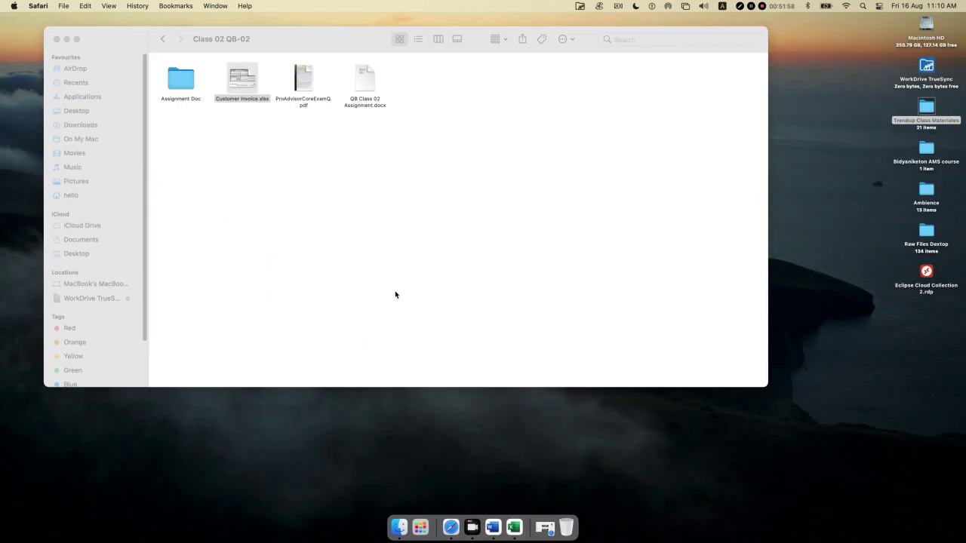